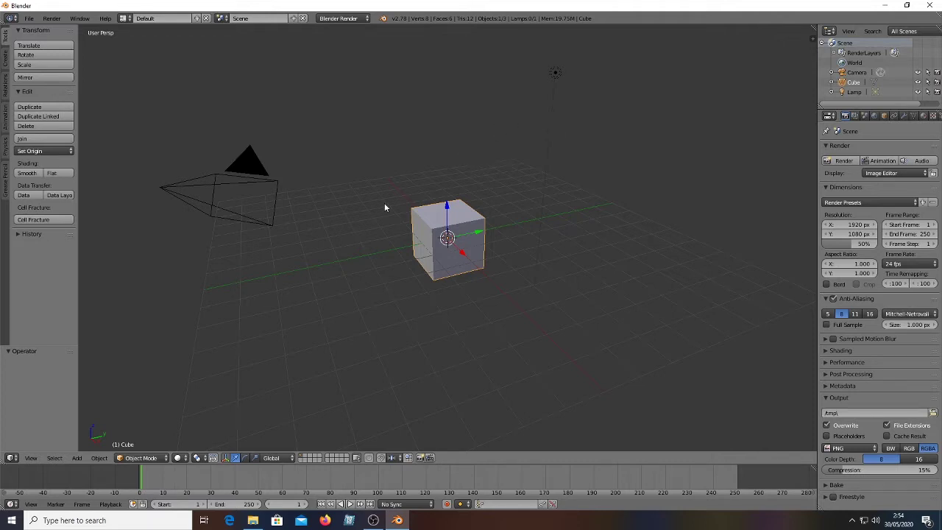
Switch to Firefox, decline making it the default browser, and search the web for "DOWNLOAD SOFWER BLENDER 2.78"
{"action": "left_click", "coordinate": [324, 520]}
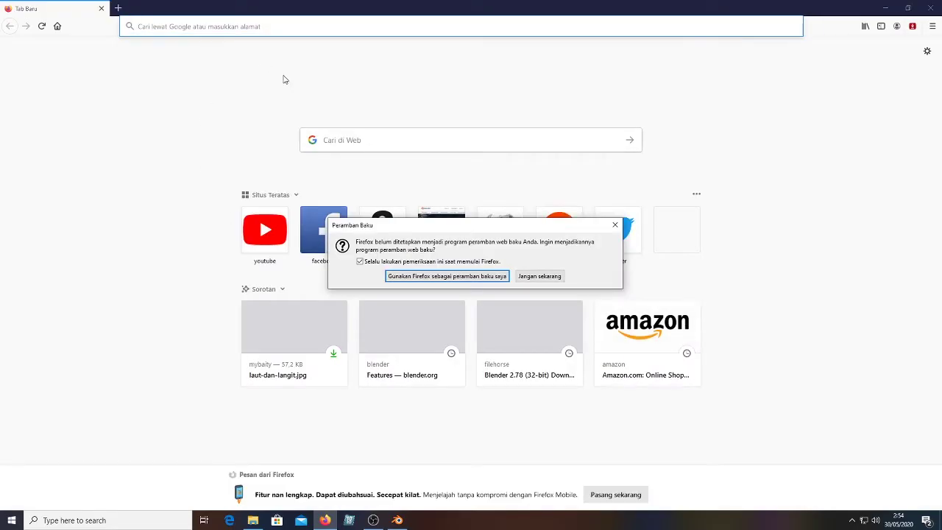
{"action": "left_click", "coordinate": [539, 276]}
{"action": "left_click", "coordinate": [237, 25]}
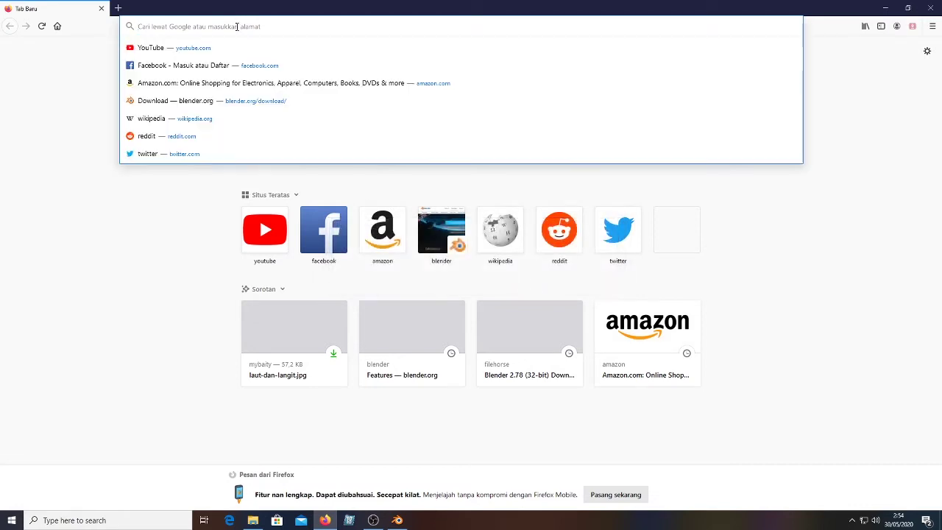
{"action": "type", "text": "DOWNLOAD"}
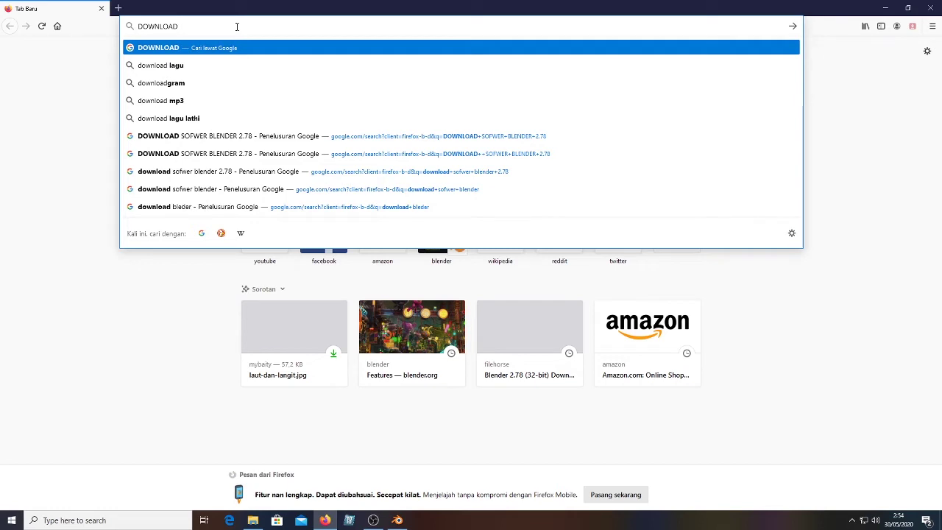
{"action": "type", "text": " SOFWE"}
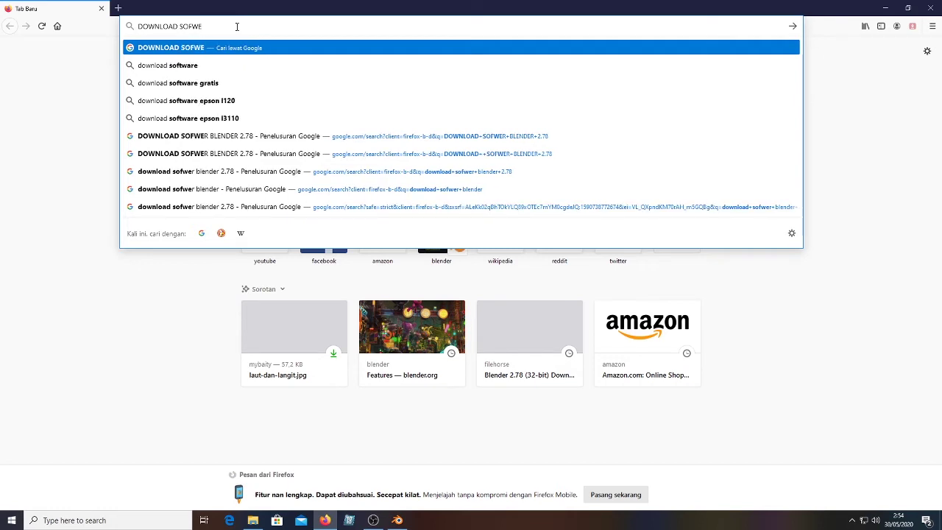
{"action": "type", "text": "R BLENDE"}
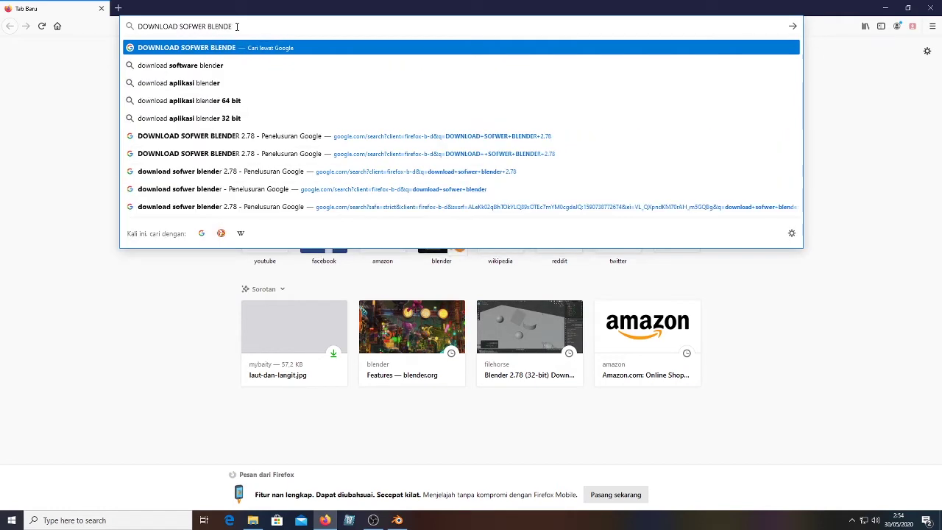
{"action": "type", "text": "R 2.78"}
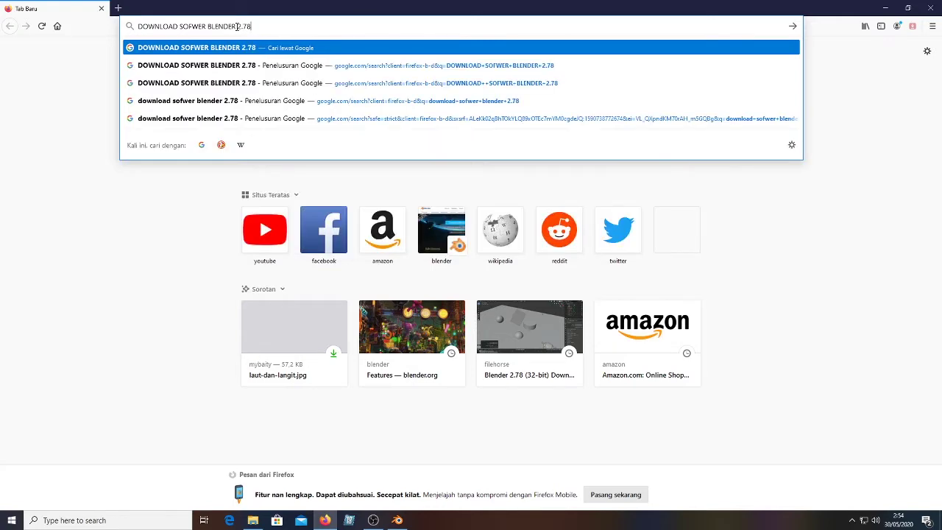
{"action": "key", "text": "Return"}
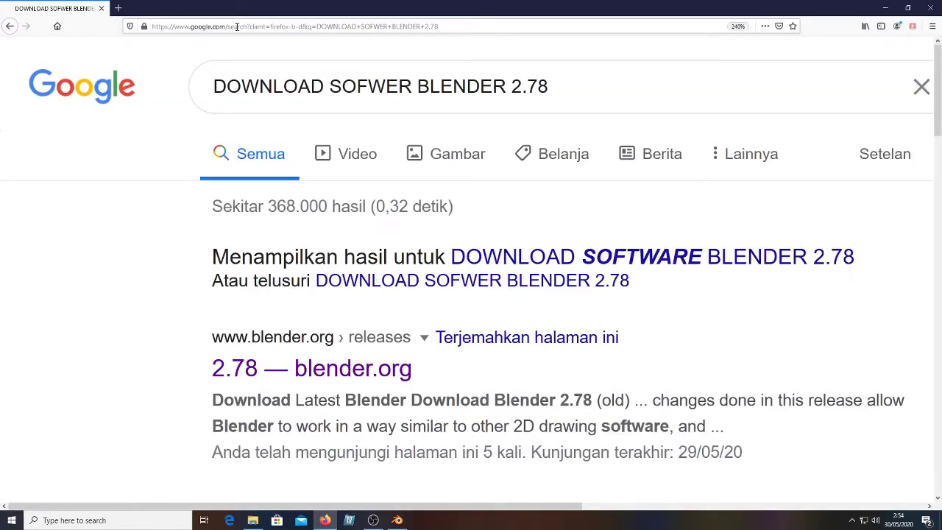
Open the blender.org 2.78 release page and examine the installer files in the old Blender 2.78 download index
{"action": "left_click", "coordinate": [313, 372]}
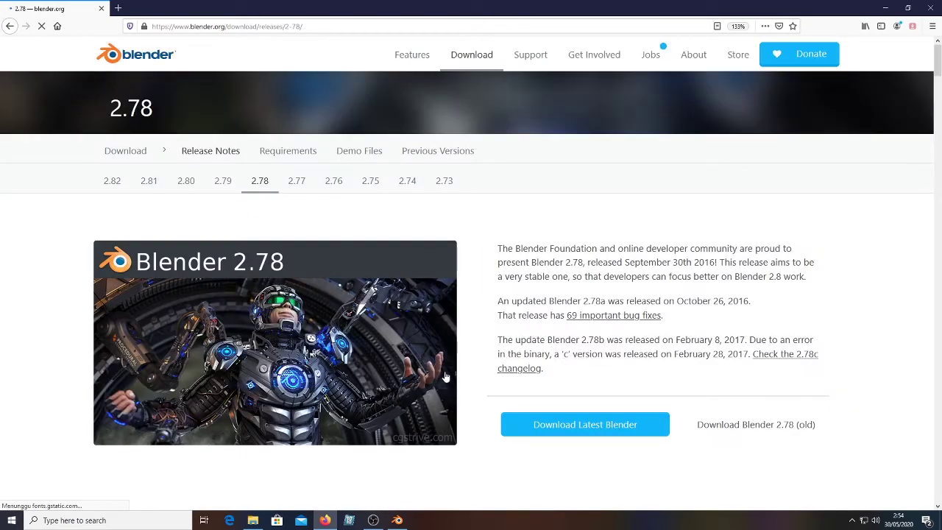
{"action": "left_click", "coordinate": [783, 429]}
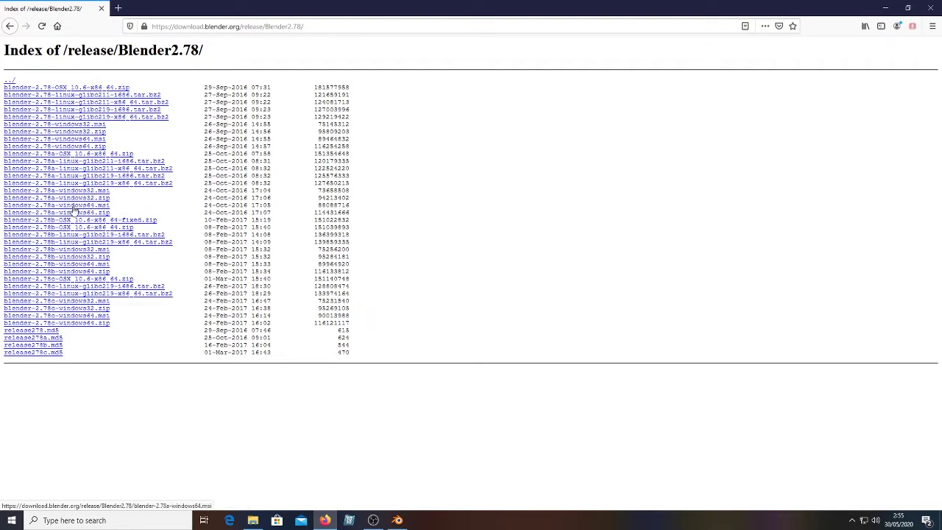
{"action": "scroll", "coordinate": [83, 210], "scroll_direction": "up", "scroll_amount": 8, "text": "ctrl"}
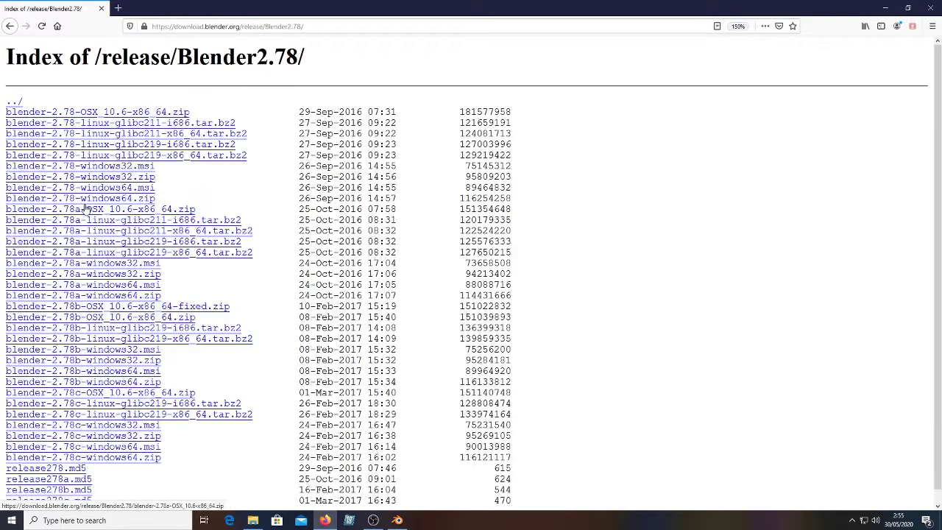
{"action": "scroll", "coordinate": [156, 234], "scroll_direction": "down", "scroll_amount": 3}
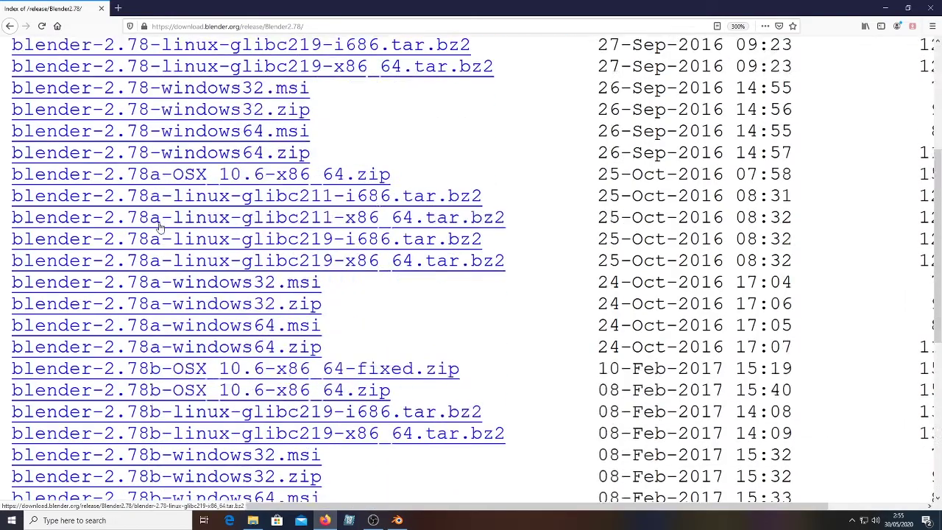
{"action": "scroll", "coordinate": [190, 225], "scroll_direction": "up", "scroll_amount": 1}
{"action": "scroll", "coordinate": [190, 225], "scroll_direction": "up", "scroll_amount": 1}
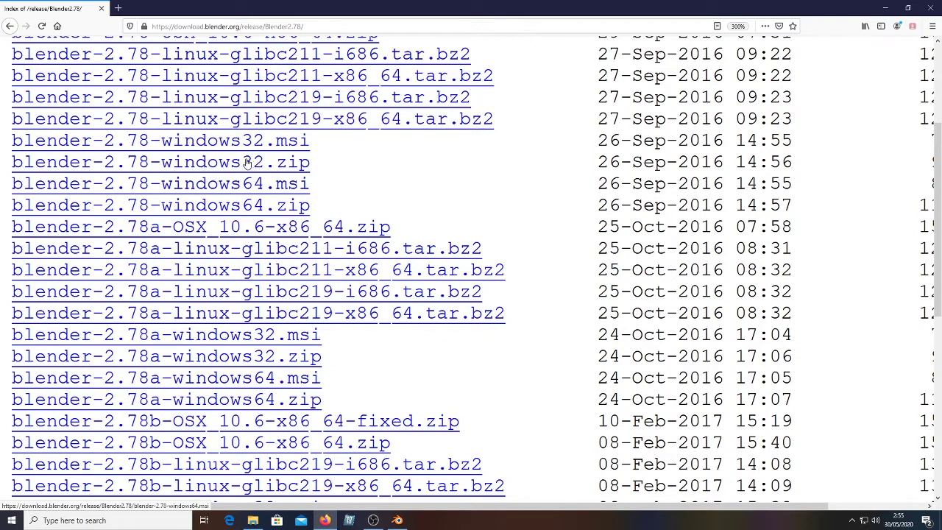
Request the blender-2.78-windows64.msi download, cancel the save prompt and close the browser
{"action": "left_click", "coordinate": [240, 184]}
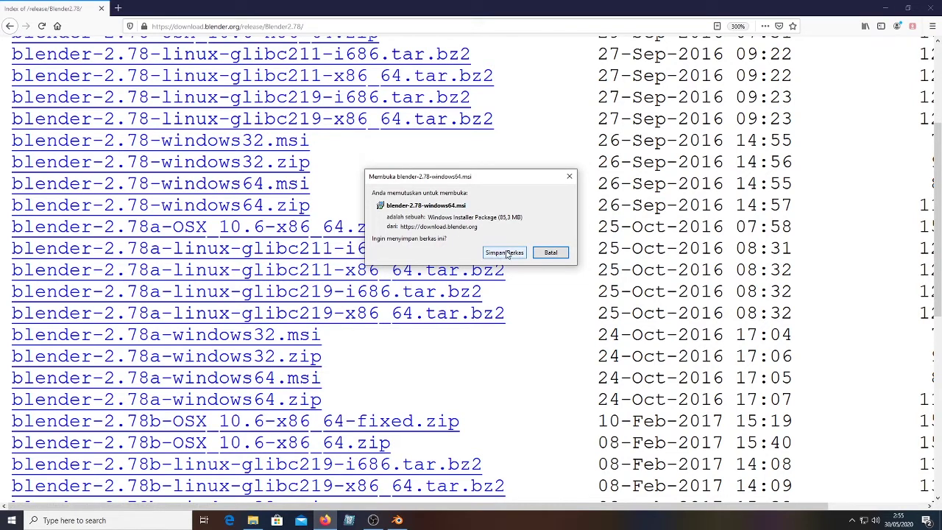
{"action": "left_click", "coordinate": [569, 176]}
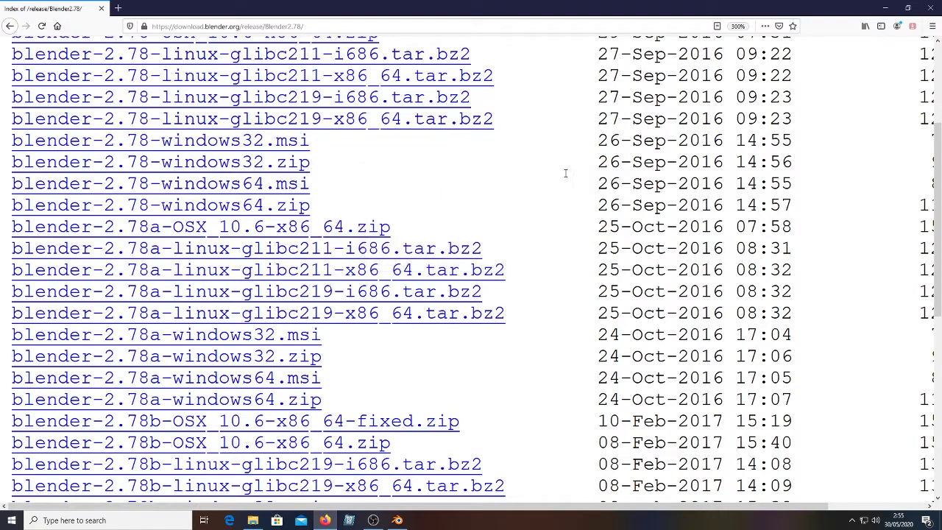
{"action": "left_click", "coordinate": [930, 7]}
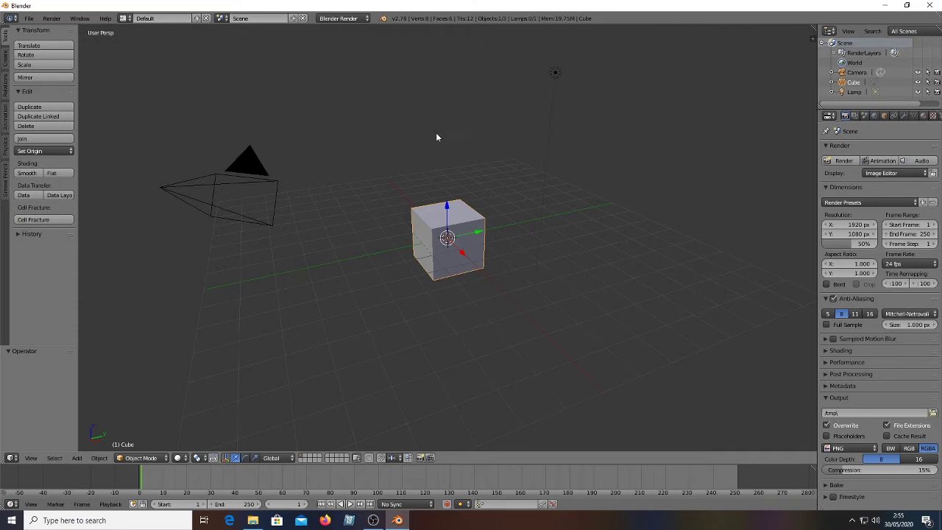
Inspect the default scene objects by selecting the camera, the lamp and the cube one after another
{"action": "scroll", "coordinate": [420, 231], "scroll_direction": "down", "scroll_amount": 2}
{"action": "scroll", "coordinate": [422, 210], "scroll_direction": "up", "scroll_amount": 3}
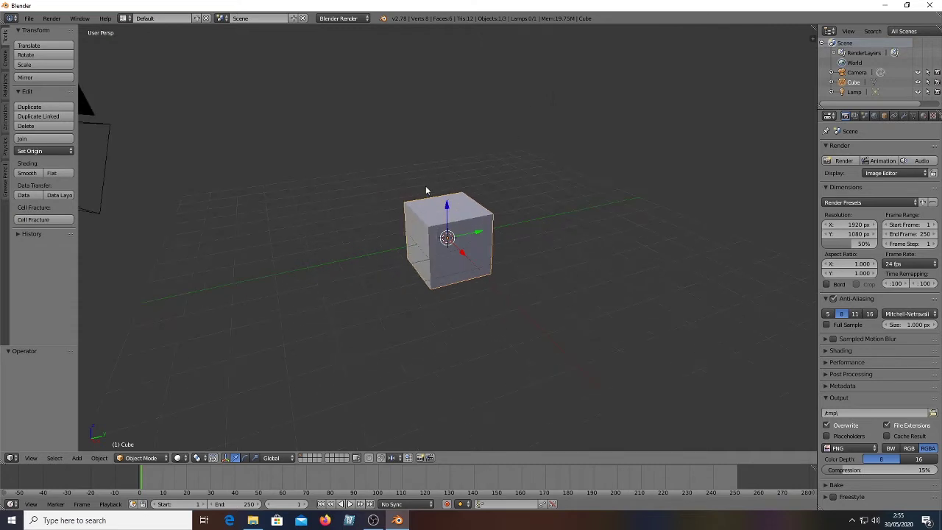
{"action": "scroll", "coordinate": [379, 211], "scroll_direction": "down", "scroll_amount": 1}
{"action": "right_click", "coordinate": [228, 188]}
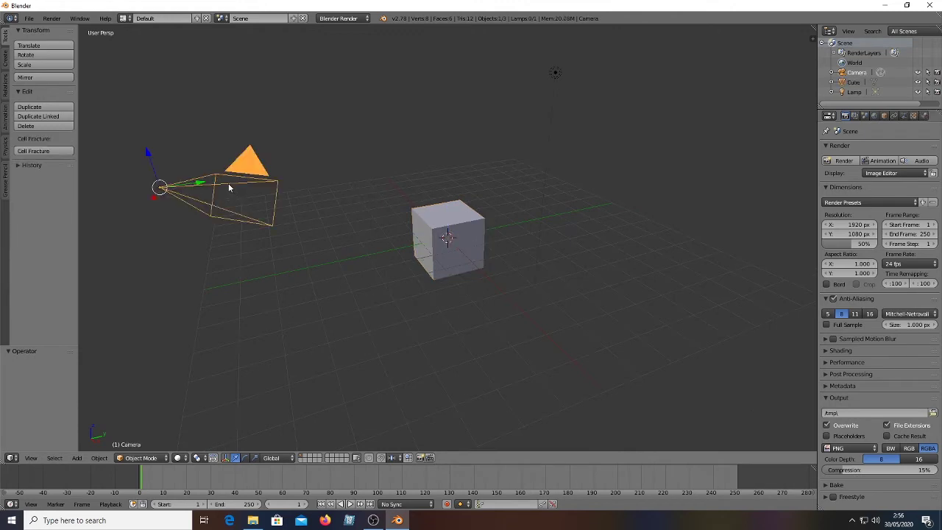
{"action": "right_click", "coordinate": [557, 75]}
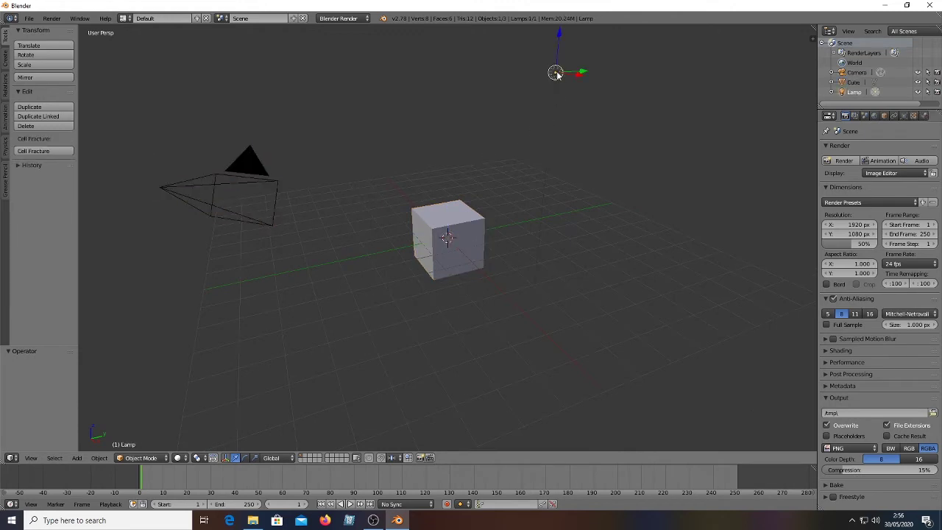
{"action": "right_click", "coordinate": [449, 220]}
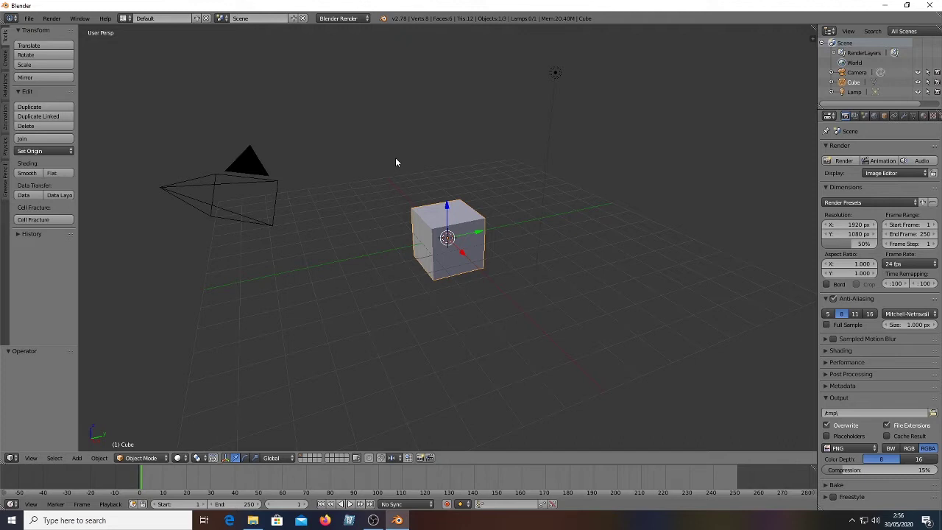
Look through the scene camera and back in user perspective, and select the lamp and the cube in turn
{"action": "left_click", "coordinate": [231, 197]}
{"action": "key", "text": "KP_0"}
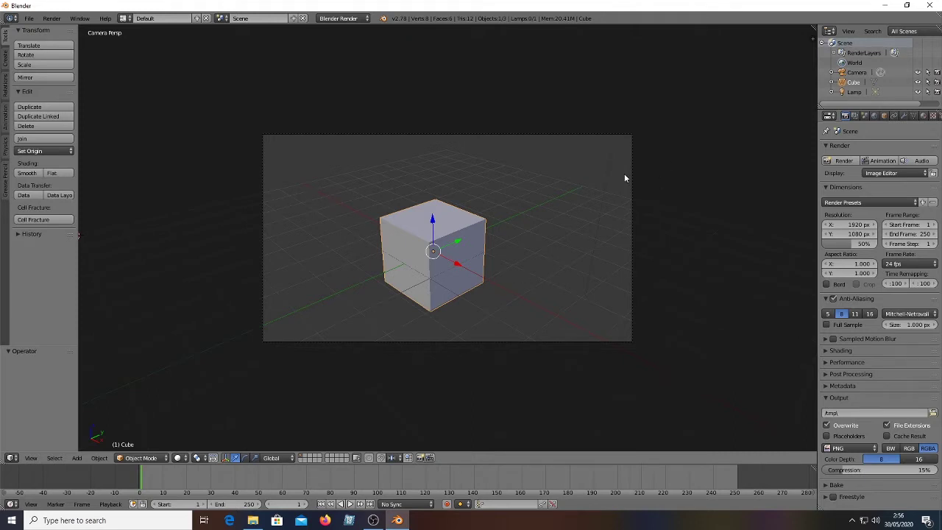
{"action": "key", "text": "KP_0"}
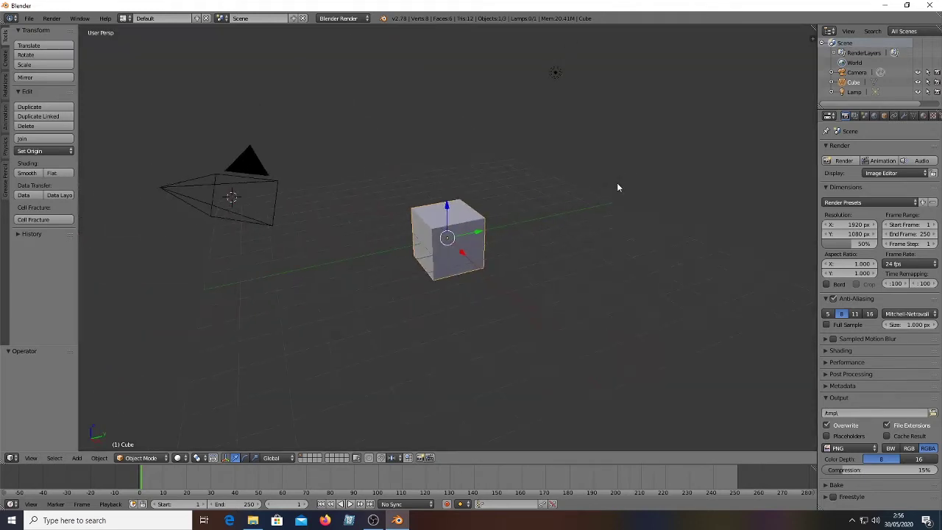
{"action": "right_click", "coordinate": [555, 74]}
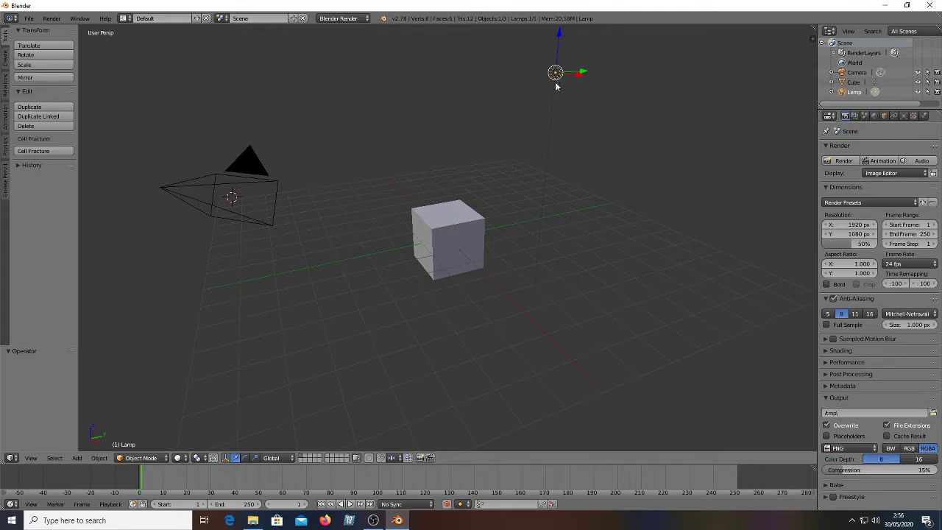
{"action": "right_click", "coordinate": [448, 240]}
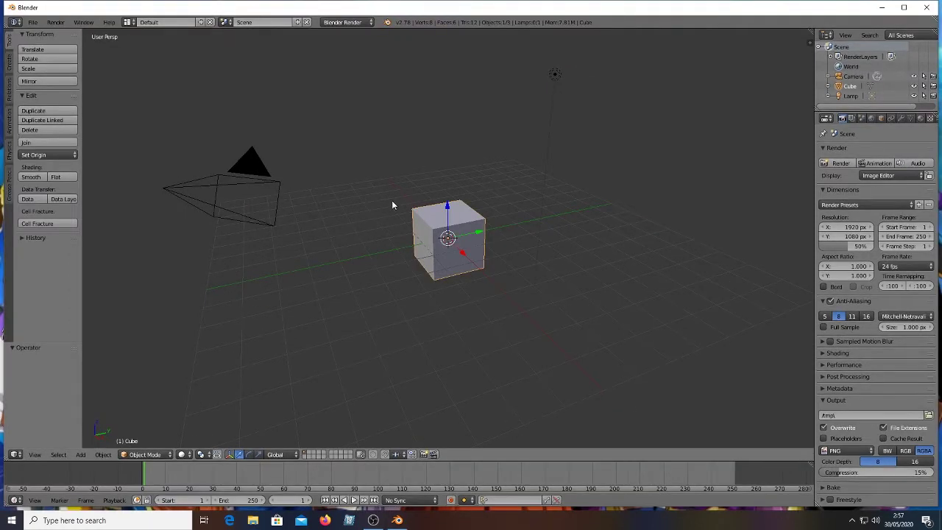
Maximise the Blender window and delete the default cube from the scene
{"action": "left_click", "coordinate": [904, 7]}
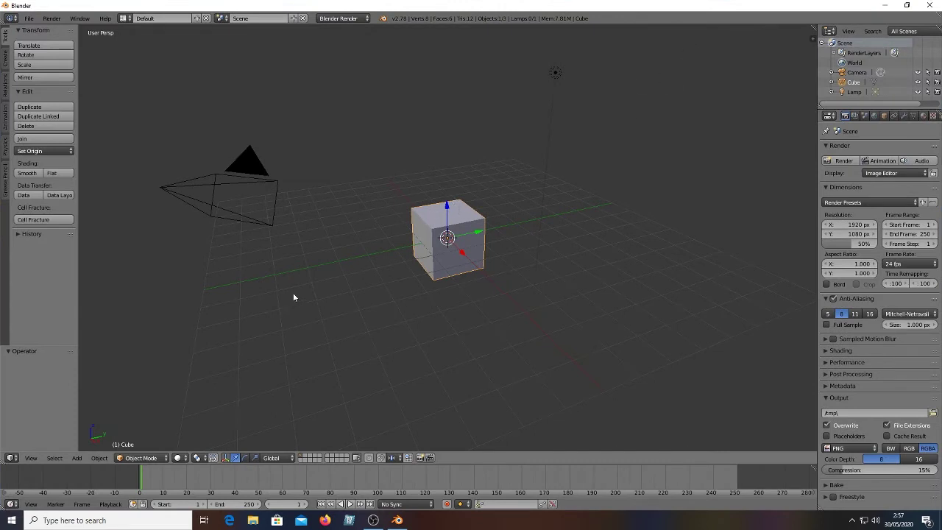
{"action": "key", "text": "x"}
{"action": "left_click", "coordinate": [443, 223]}
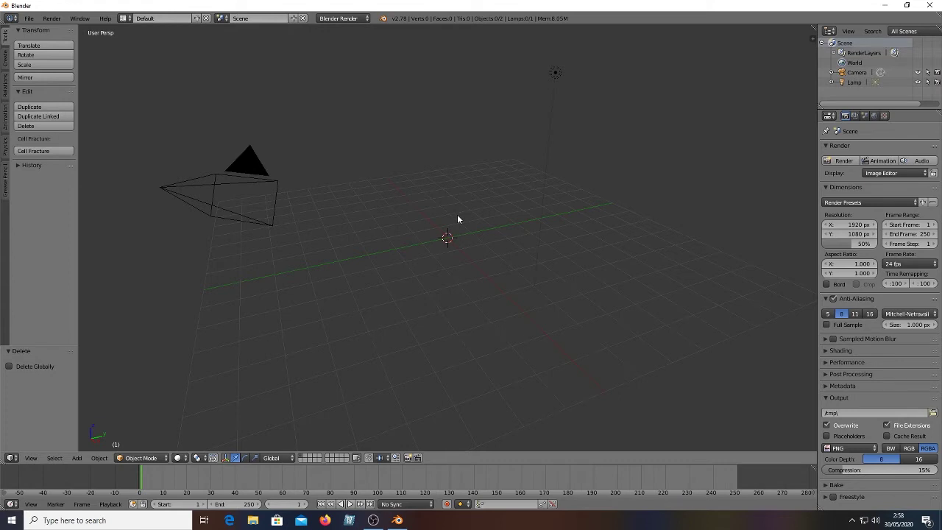
Switch to the top view and add a plane mesh with radius 1.000 at the scene origin
{"action": "key", "text": "KP_7"}
{"action": "scroll", "coordinate": [455, 219], "scroll_direction": "up", "scroll_amount": 4}
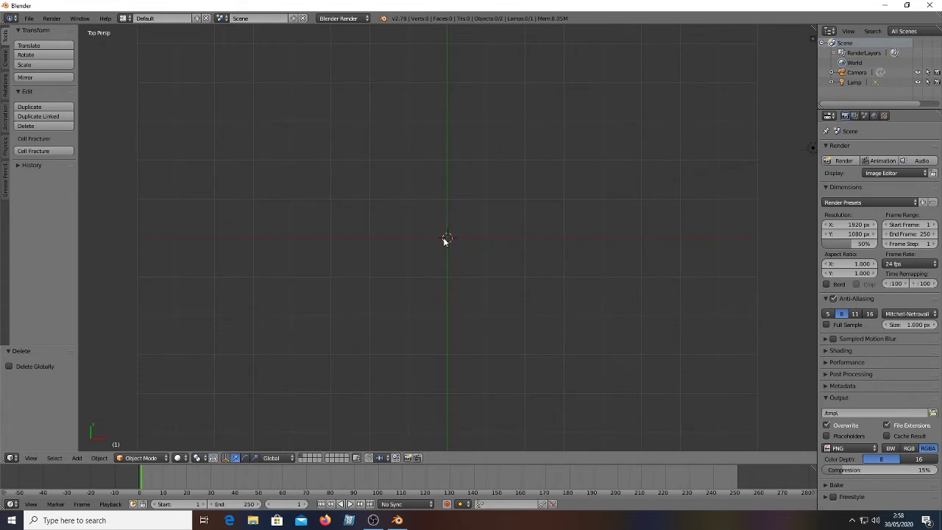
{"action": "key", "text": "shift+a"}
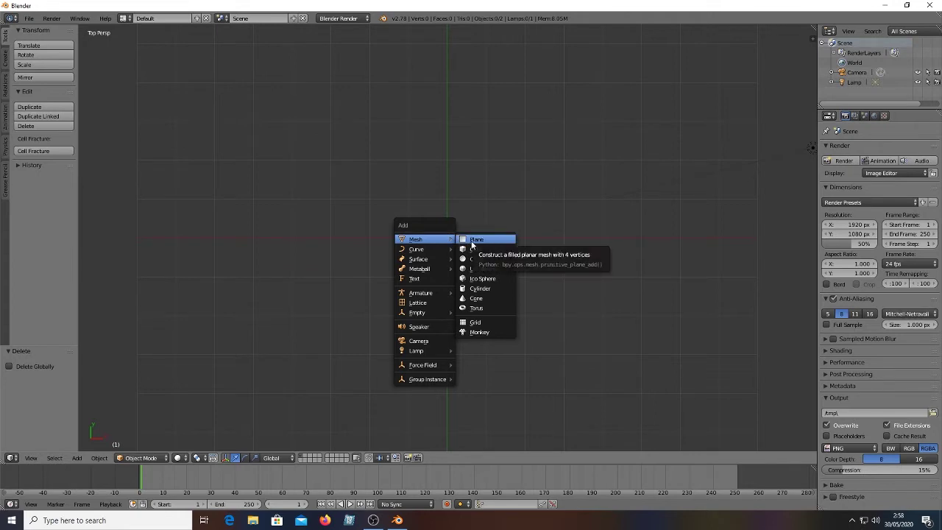
{"action": "left_click", "coordinate": [471, 243]}
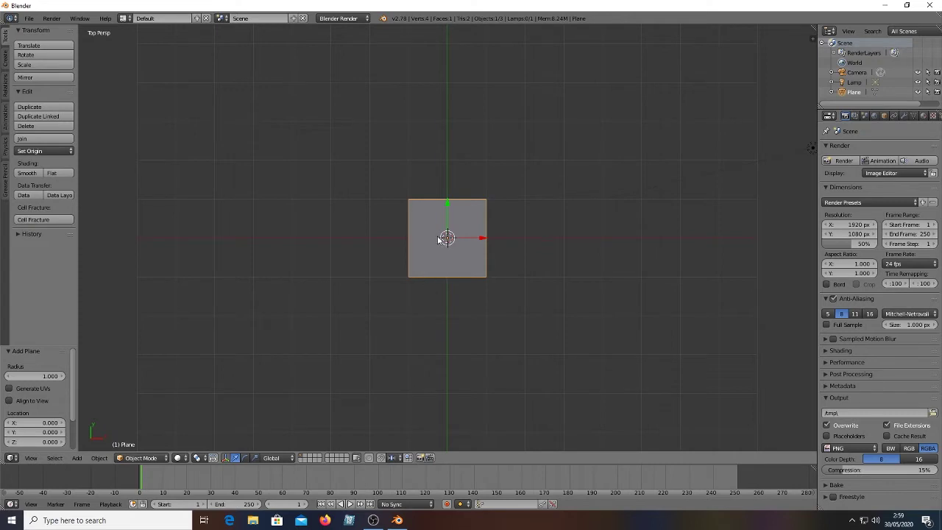
Scale the plane along the X axis by about 2.44 to make a wide rectangle
{"action": "scroll", "coordinate": [440, 239], "scroll_direction": "up", "scroll_amount": 2}
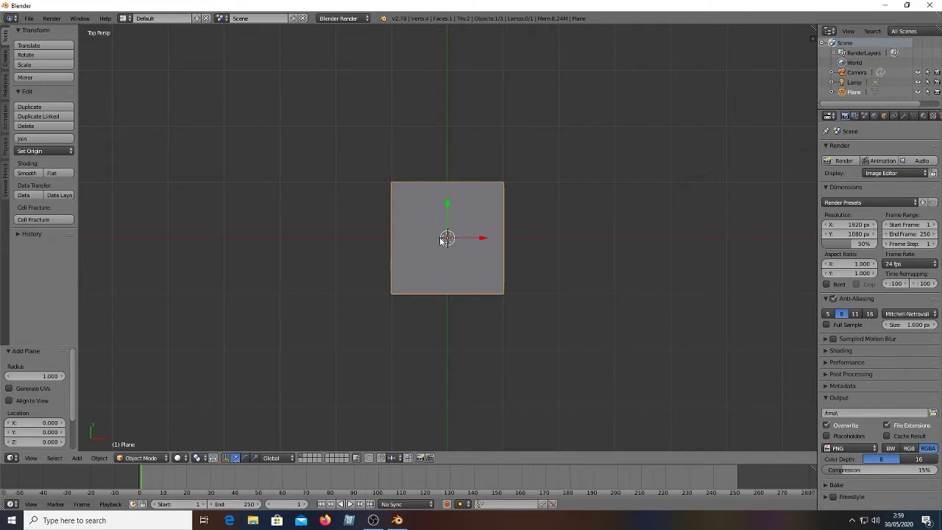
{"action": "key", "text": "s"}
{"action": "key", "text": "x"}
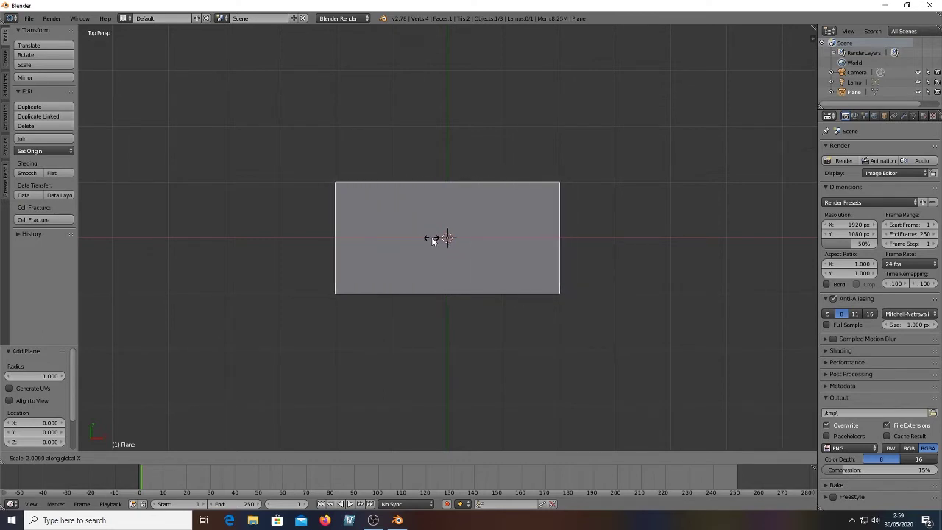
{"action": "left_click", "coordinate": [429, 242]}
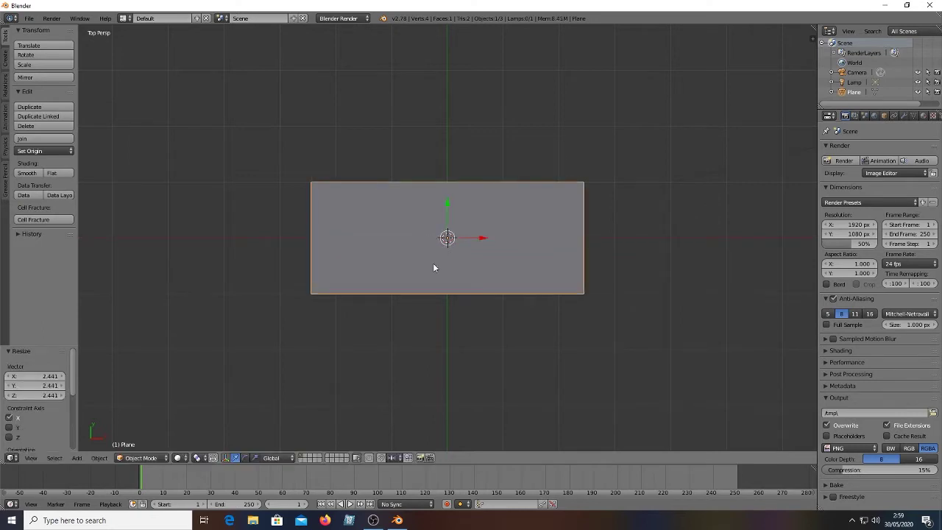
Enter Edit Mode on the stretched plane
{"action": "scroll", "coordinate": [444, 251], "scroll_direction": "up", "scroll_amount": 2}
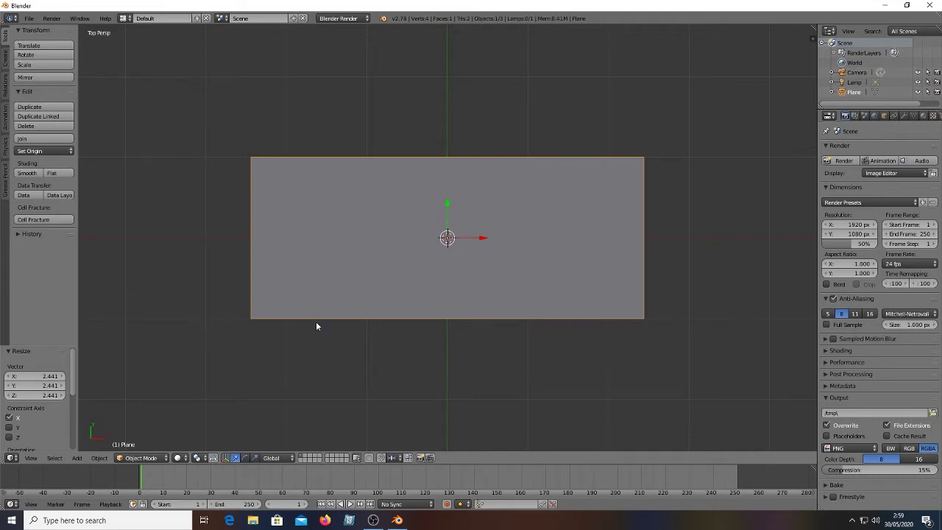
{"action": "left_click", "coordinate": [148, 459]}
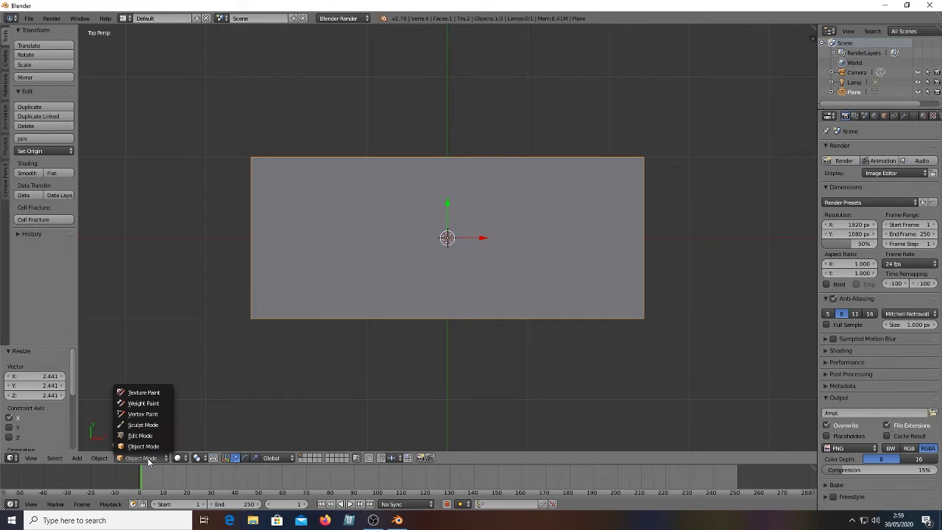
{"action": "left_click", "coordinate": [144, 446]}
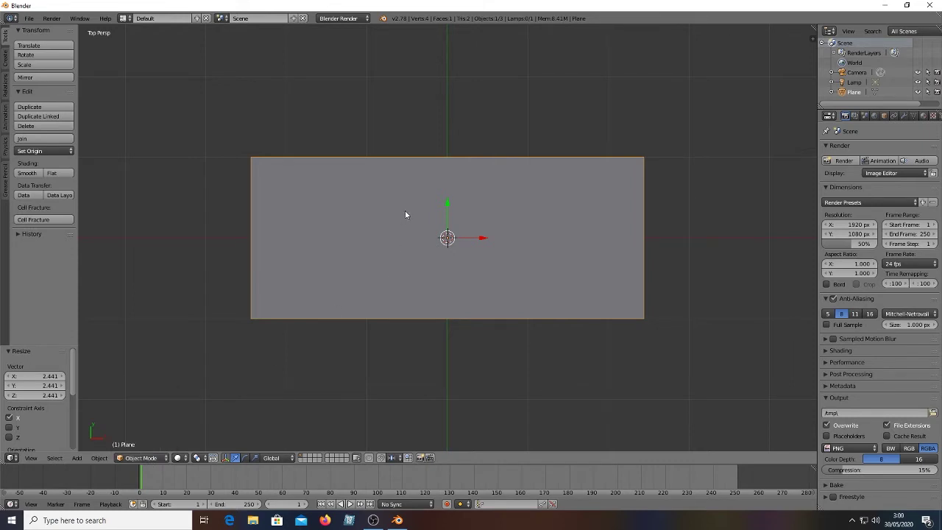
{"action": "key", "text": "Tab"}
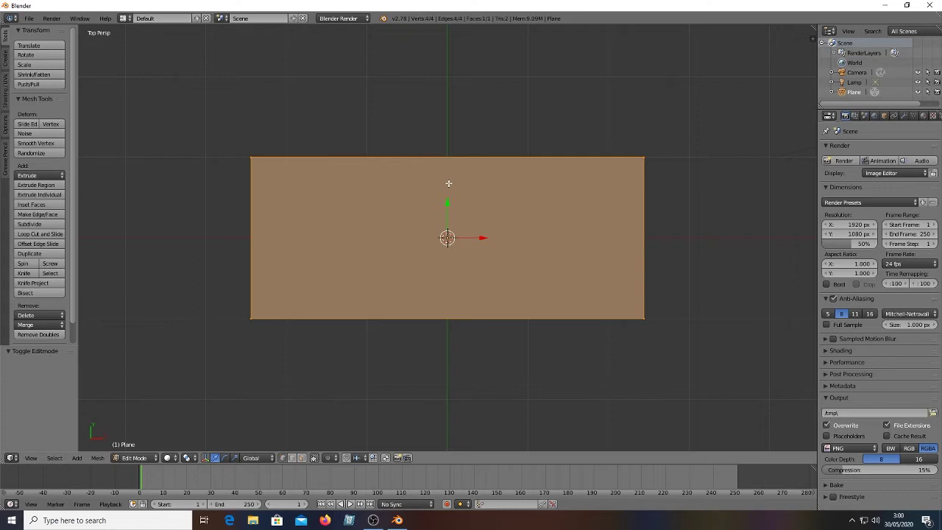
Add 50 evenly spaced vertical loop cuts across the width of the stretched plane
{"action": "key", "text": "ctrl+r"}
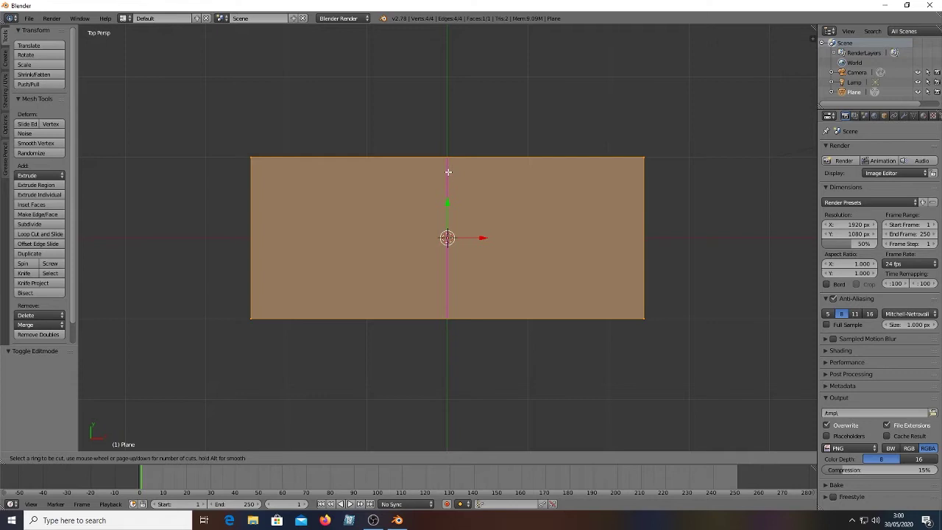
{"action": "scroll", "coordinate": [448, 172], "scroll_direction": "up", "scroll_amount": 15}
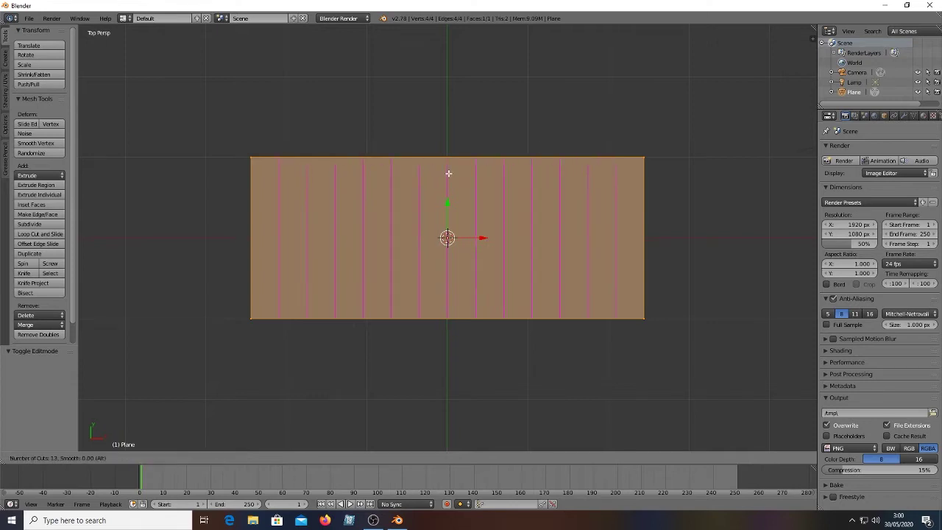
{"action": "scroll", "coordinate": [449, 173], "scroll_direction": "up", "scroll_amount": 17}
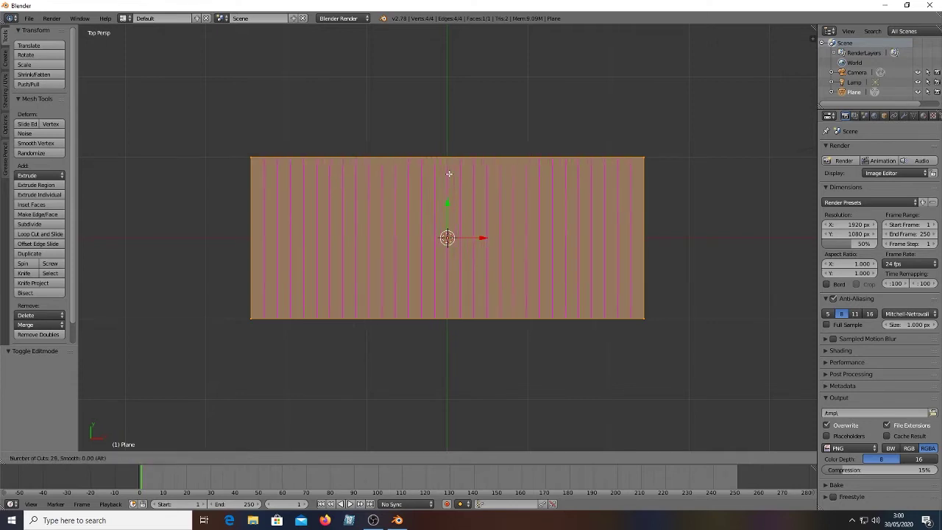
{"action": "scroll", "coordinate": [450, 174], "scroll_direction": "up", "scroll_amount": 17}
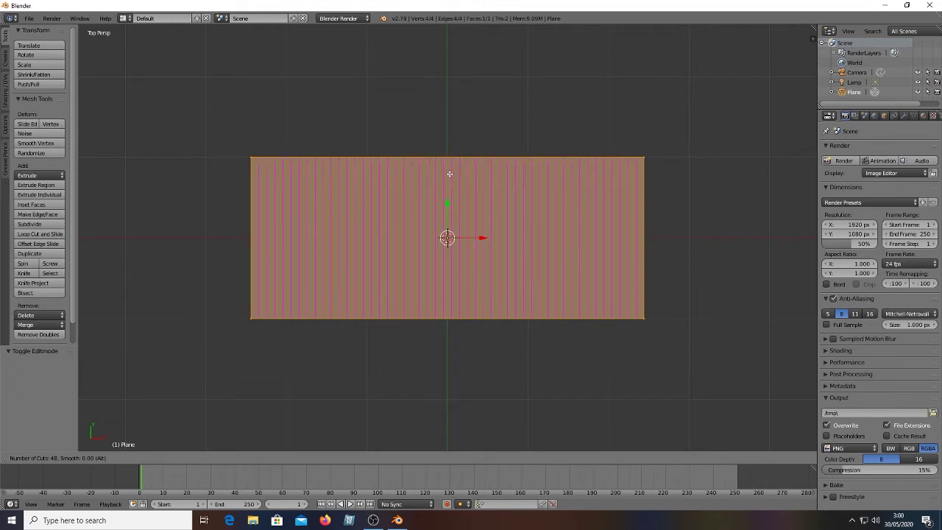
{"action": "left_click", "coordinate": [450, 173]}
{"action": "right_click", "coordinate": [402, 225]}
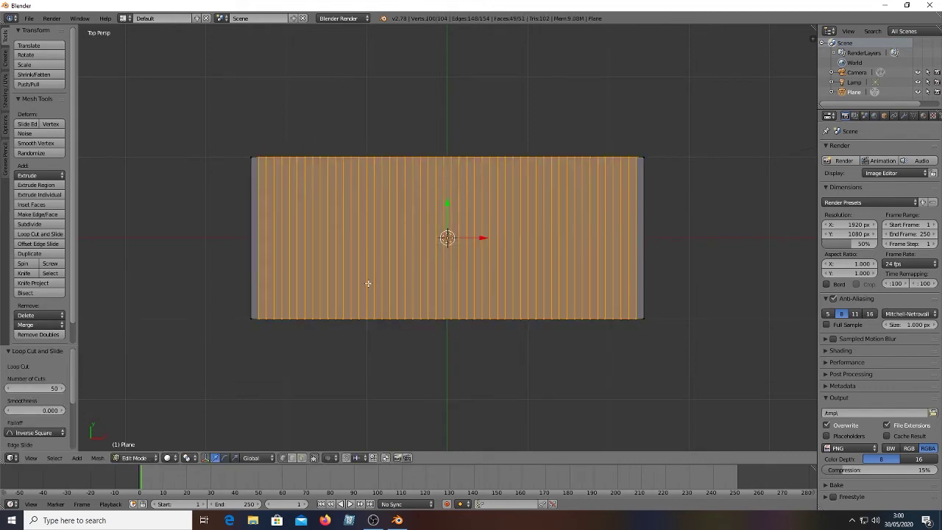
Add 46 evenly spaced horizontal loop cuts across the height of the plane to form a dense grid
{"action": "key", "text": "ctrl+r"}
{"action": "scroll", "coordinate": [369, 280], "scroll_direction": "up", "scroll_amount": 14}
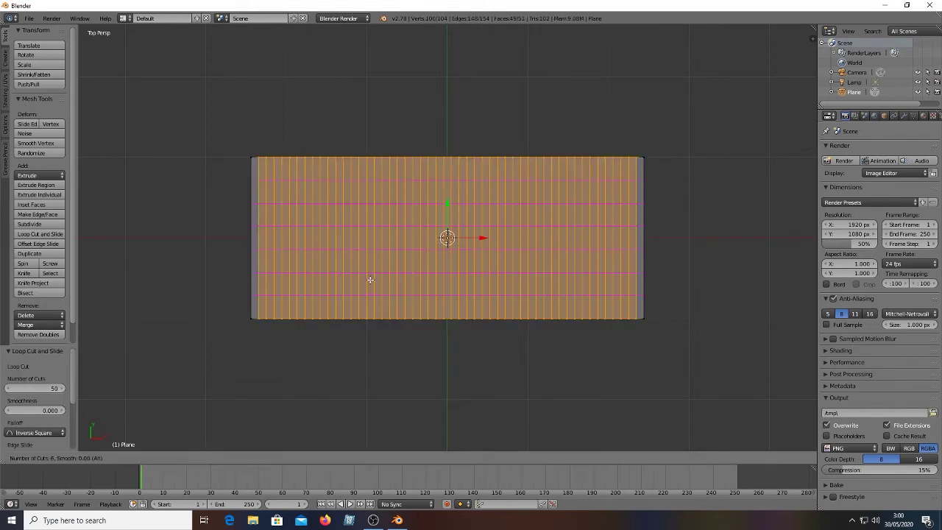
{"action": "scroll", "coordinate": [370, 279], "scroll_direction": "up", "scroll_amount": 20}
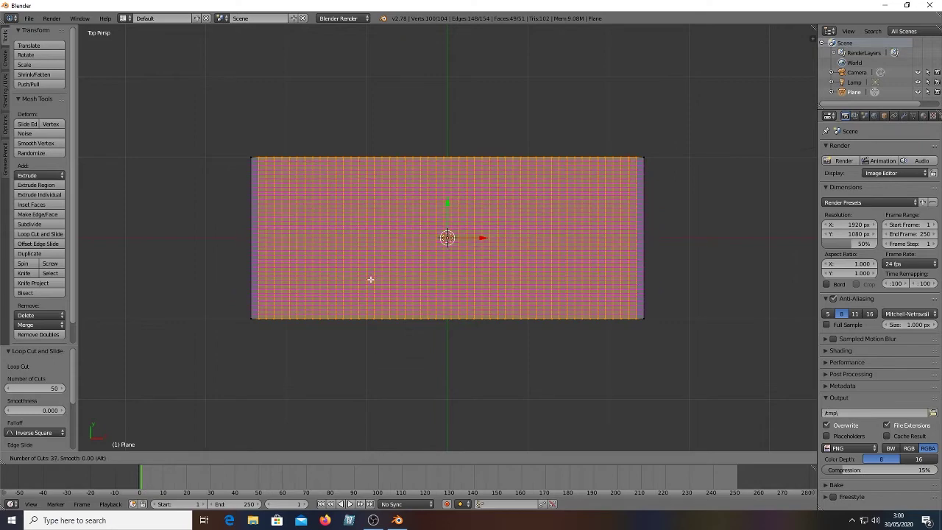
{"action": "scroll", "coordinate": [370, 280], "scroll_direction": "up", "scroll_amount": 3}
{"action": "left_click", "coordinate": [370, 279]}
{"action": "right_click", "coordinate": [371, 278]}
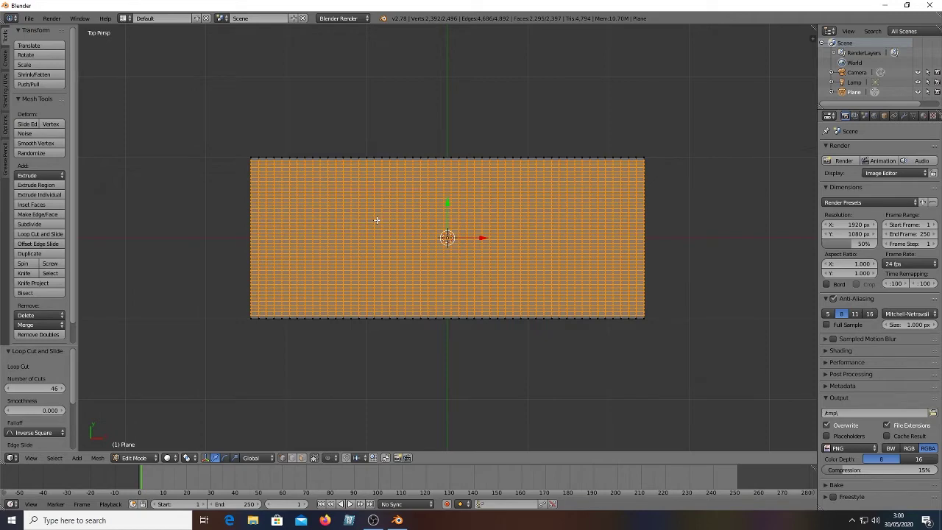
Return to Object Mode and rotate the plane 90° about the global X axis so it stands upright
{"action": "key", "text": "Tab"}
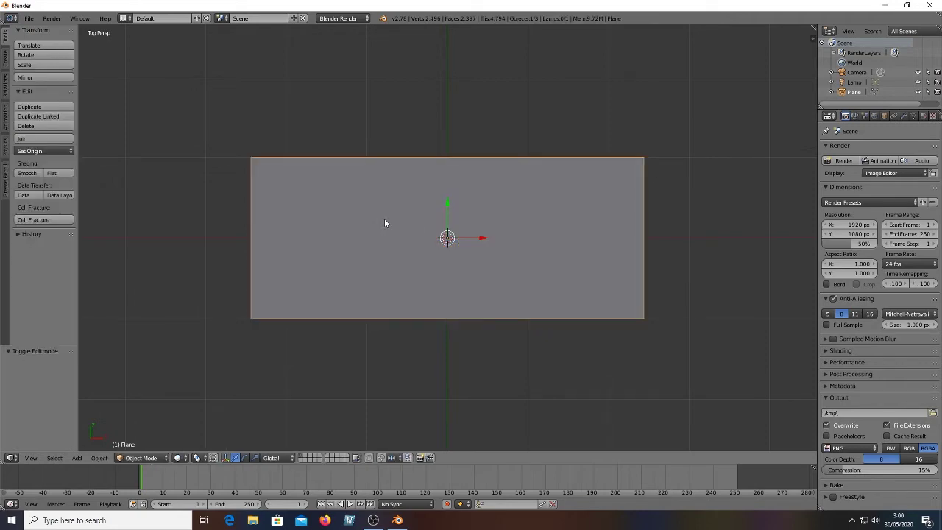
{"action": "key", "text": "r"}
{"action": "key", "text": "x"}
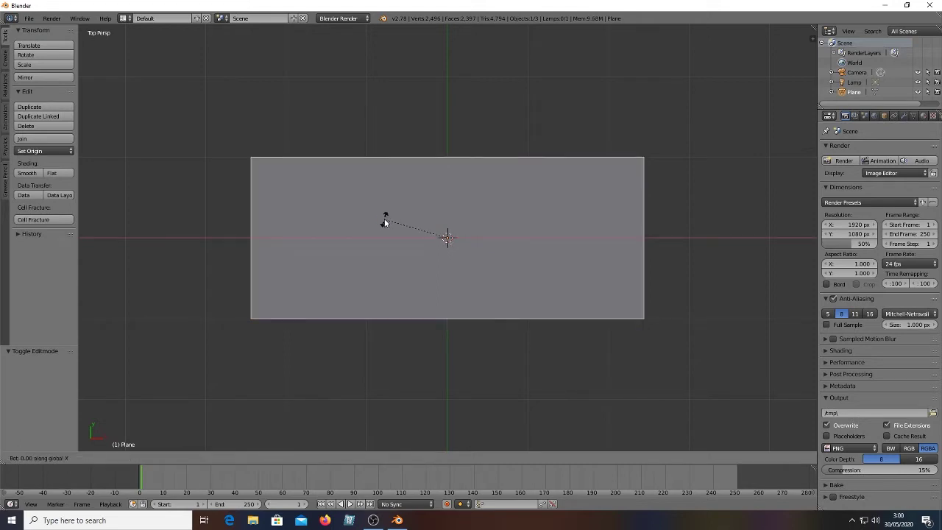
{"action": "type", "text": "90"}
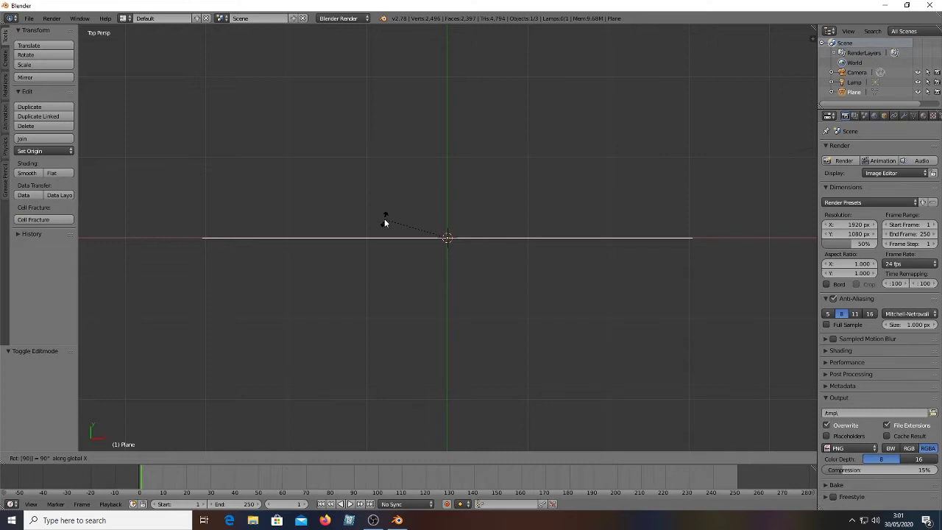
{"action": "key", "text": "Return"}
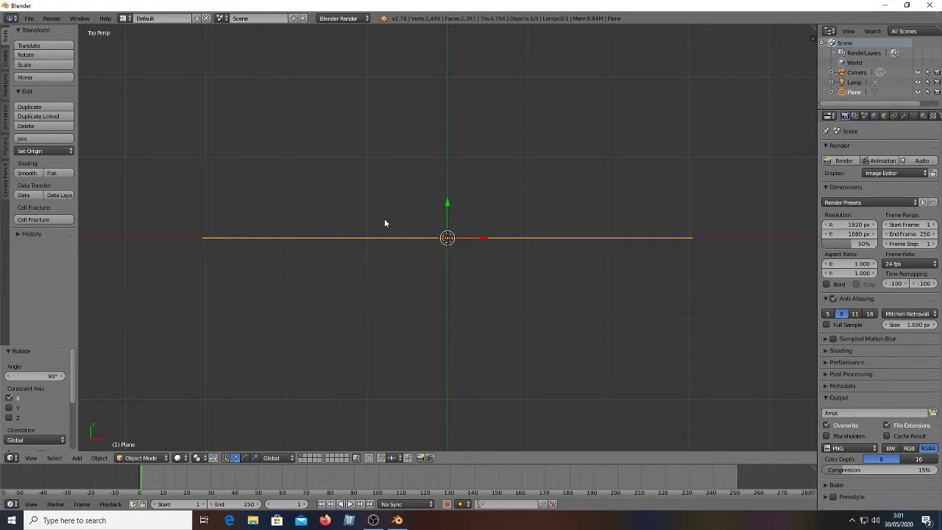
Add a Wind force field at the scene origin
{"action": "key", "text": "shift+a"}
{"action": "mouse_move", "coordinate": [385, 221]}
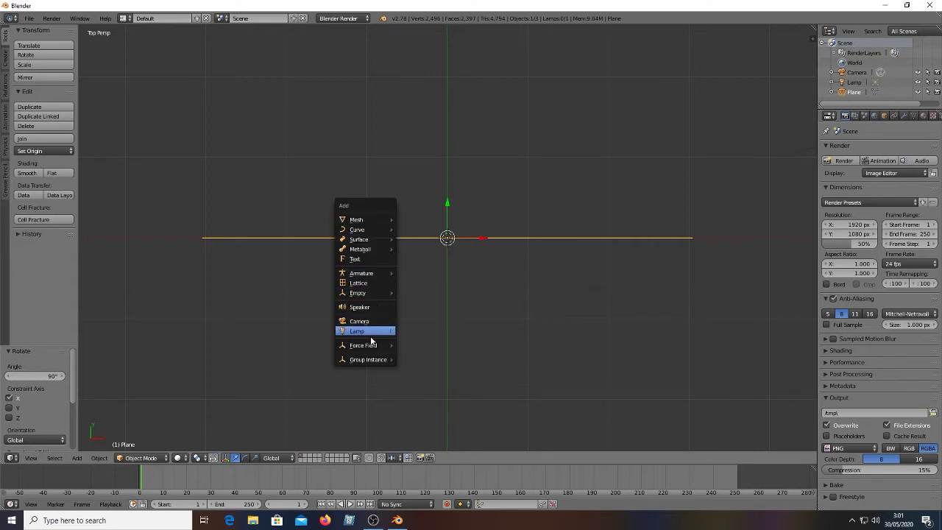
{"action": "mouse_move", "coordinate": [375, 351]}
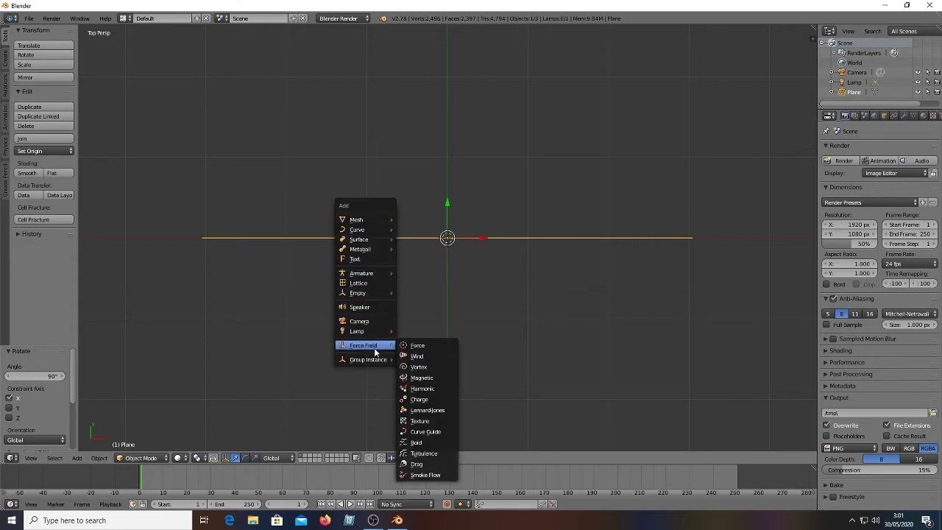
{"action": "left_click", "coordinate": [424, 358]}
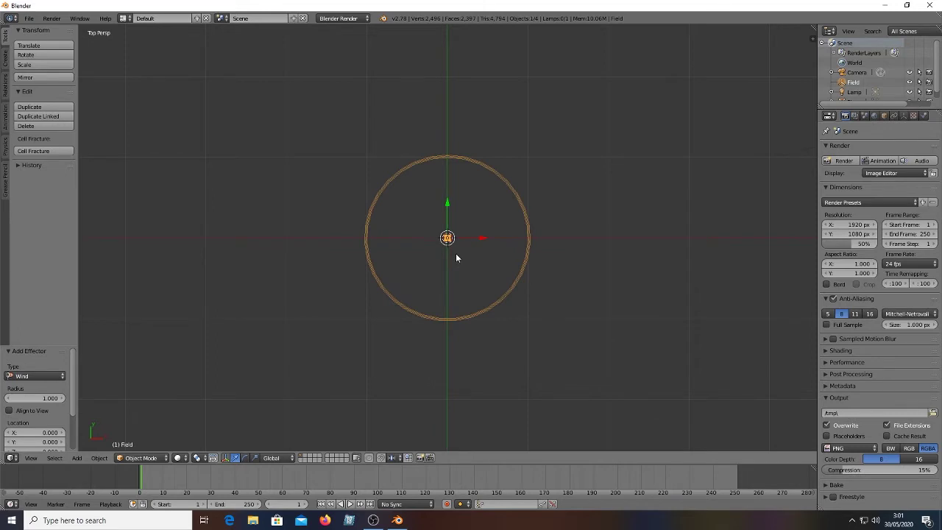
Rotate the wind force field 90° about the global X axis
{"action": "key", "text": "r"}
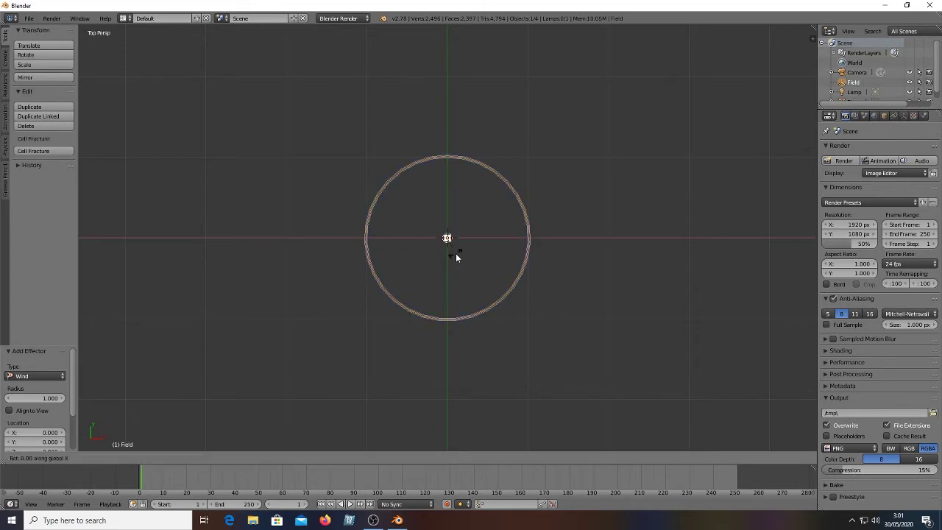
{"action": "key", "text": "x"}
{"action": "key", "text": "9"}
{"action": "key", "text": "0"}
{"action": "key", "text": "Return"}
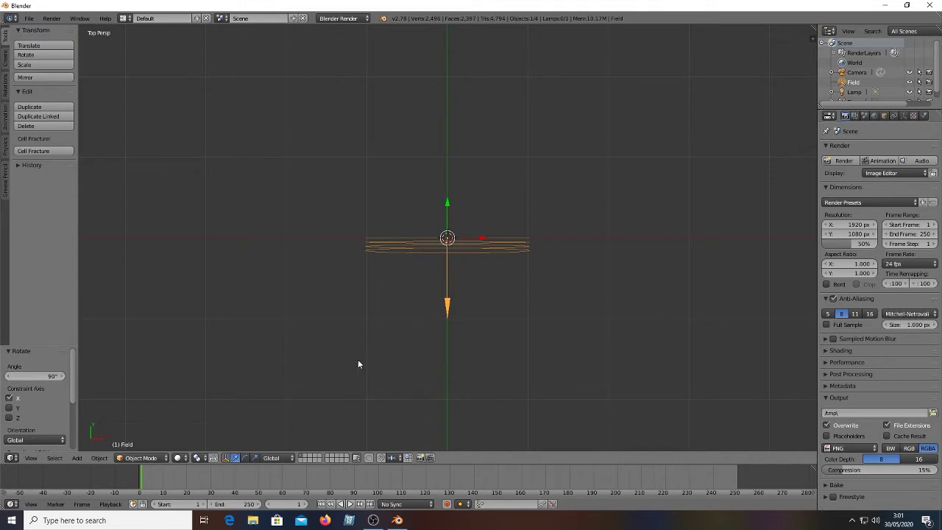
Raise the upright plane along the Z axis by about 2.15, plus another 0.37, clear of the wind field
{"action": "middle_click_drag", "start_coordinate": [376, 373], "coordinate": [391, 278]}
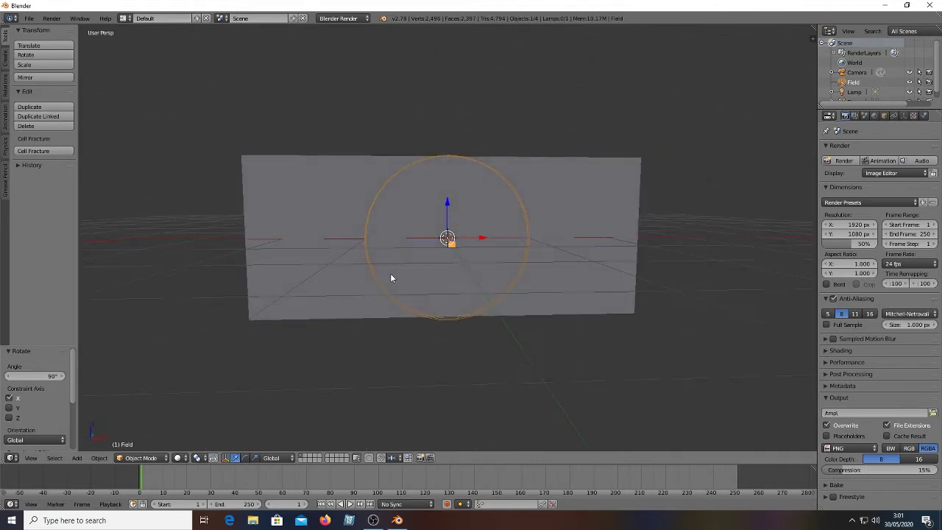
{"action": "scroll", "coordinate": [447, 203], "scroll_direction": "up", "scroll_amount": 1}
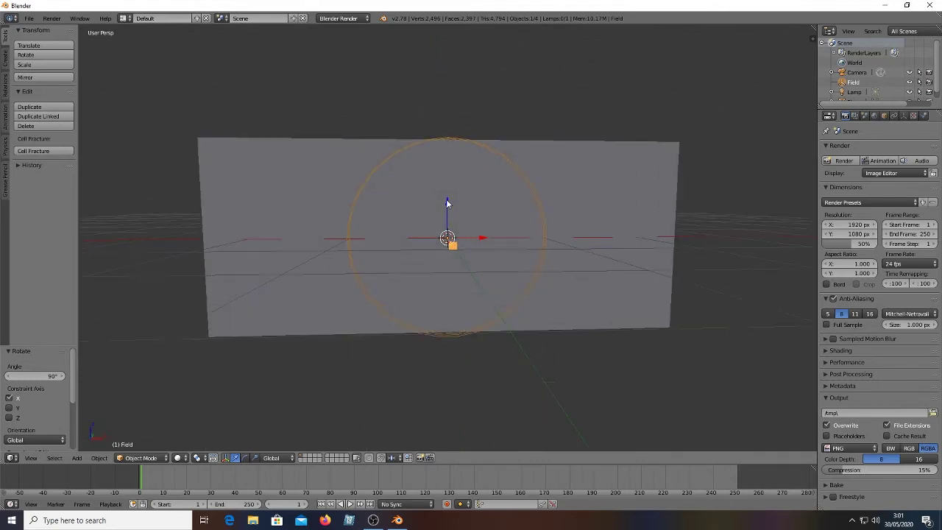
{"action": "scroll", "coordinate": [447, 204], "scroll_direction": "down", "scroll_amount": 2}
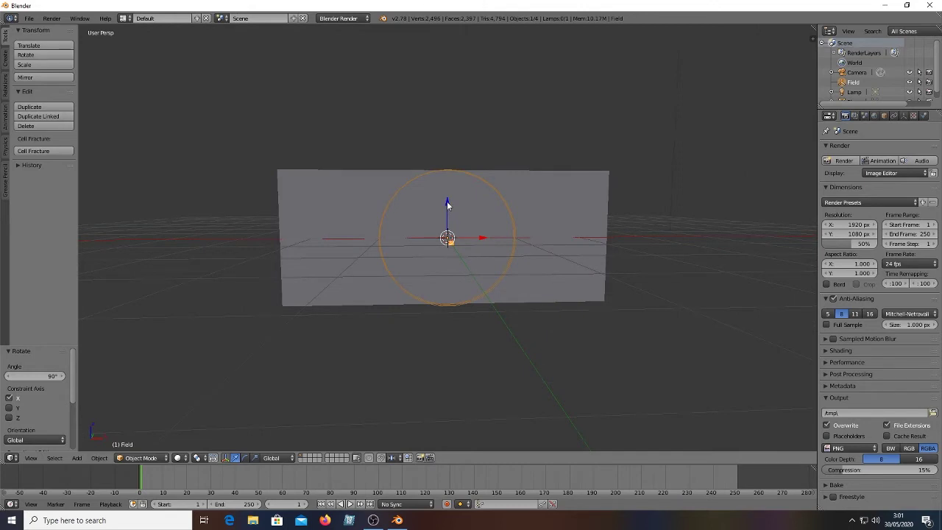
{"action": "right_click", "coordinate": [313, 194]}
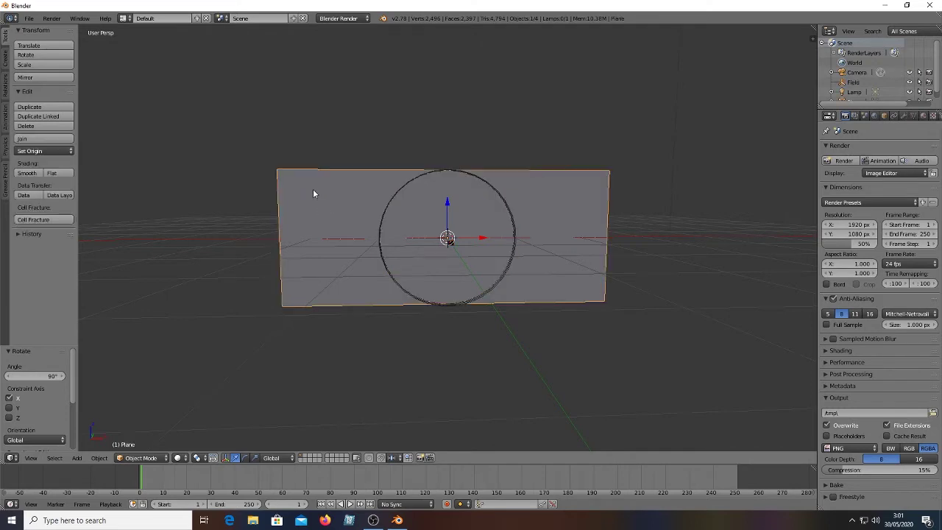
{"action": "mouse_move", "coordinate": [386, 143]}
{"action": "middle_mouse_down"}
{"action": "mouse_move", "coordinate": [492, 162]}
{"action": "mouse_move", "coordinate": [522, 151]}
{"action": "mouse_move", "coordinate": [397, 154]}
{"action": "middle_mouse_up"}
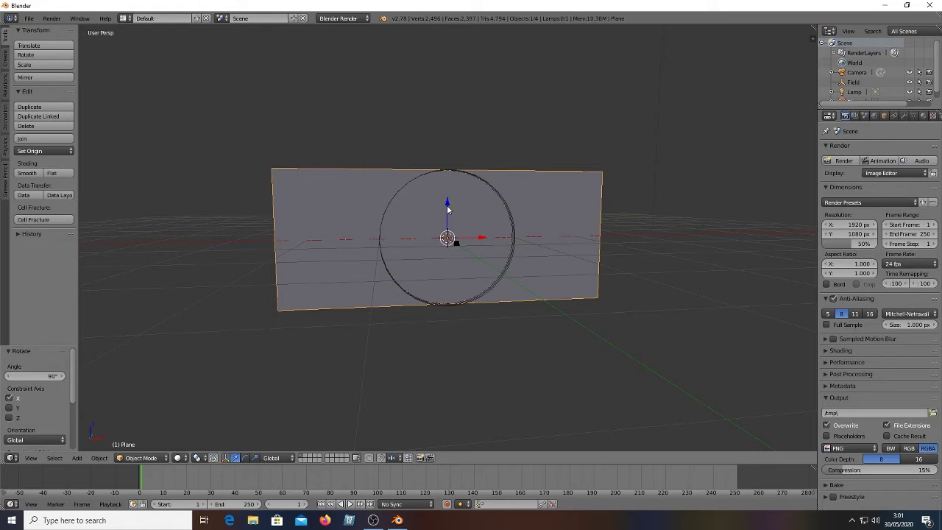
{"action": "scroll", "coordinate": [449, 208], "scroll_direction": "up", "scroll_amount": 2}
{"action": "scroll", "coordinate": [448, 207], "scroll_direction": "down", "scroll_amount": 2}
{"action": "left_click_drag", "start_coordinate": [447, 207], "coordinate": [451, 53]}
{"action": "scroll", "coordinate": [488, 136], "scroll_direction": "down", "scroll_amount": 2}
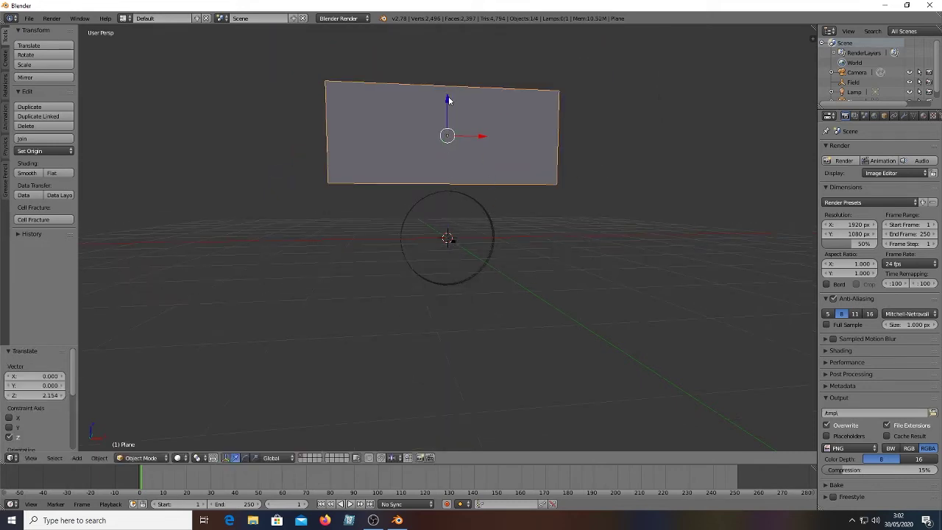
{"action": "left_click_drag", "start_coordinate": [449, 97], "coordinate": [449, 82]}
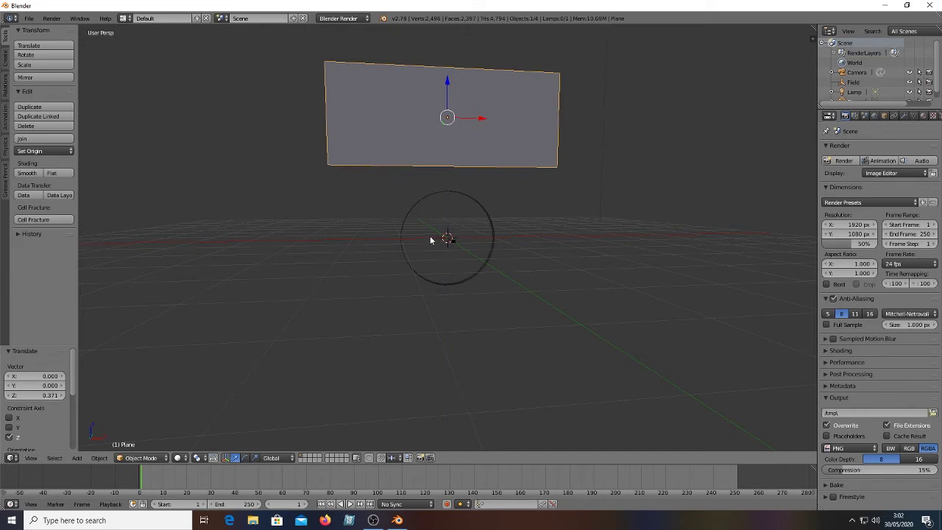
Move the wind field up about 2.58 along Z and about -2.95 along X to the plane's side edge
{"action": "middle_click_drag", "start_coordinate": [436, 158], "coordinate": [435, 270]}
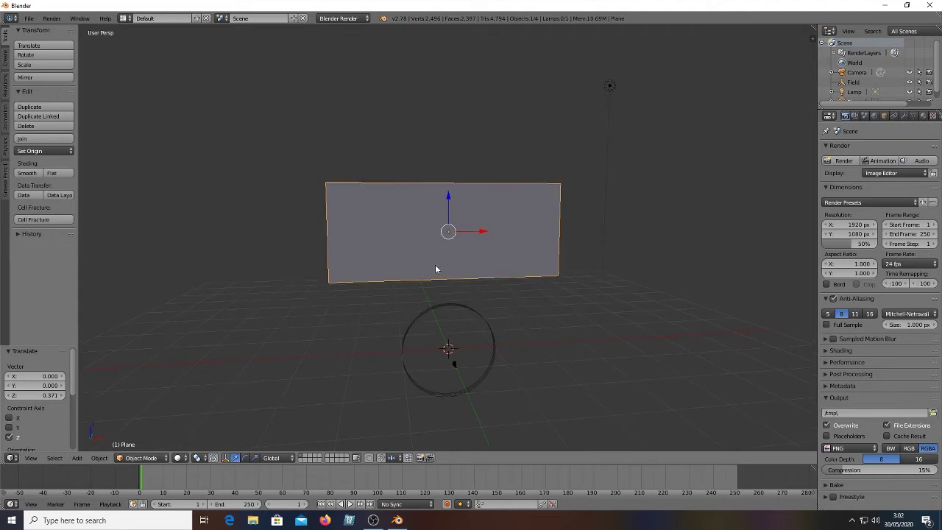
{"action": "right_click", "coordinate": [436, 317]}
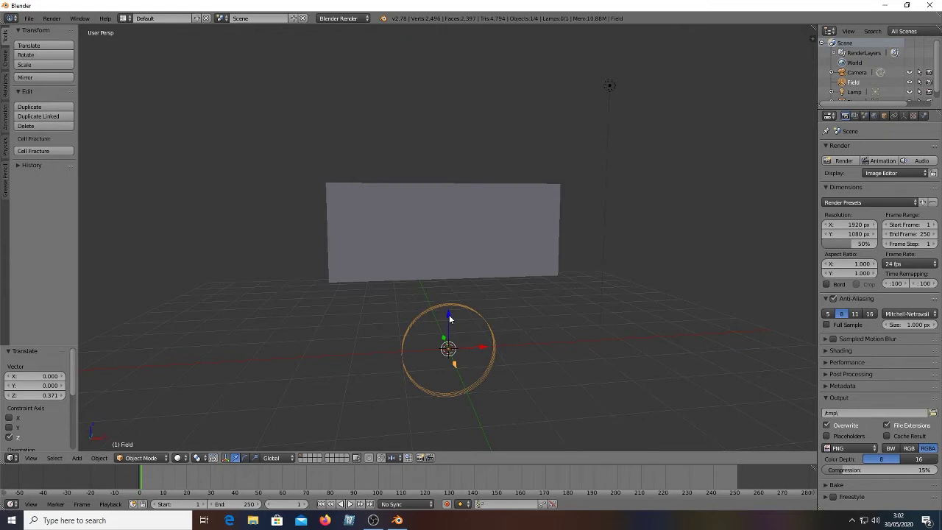
{"action": "left_click_drag", "start_coordinate": [450, 317], "coordinate": [446, 196]}
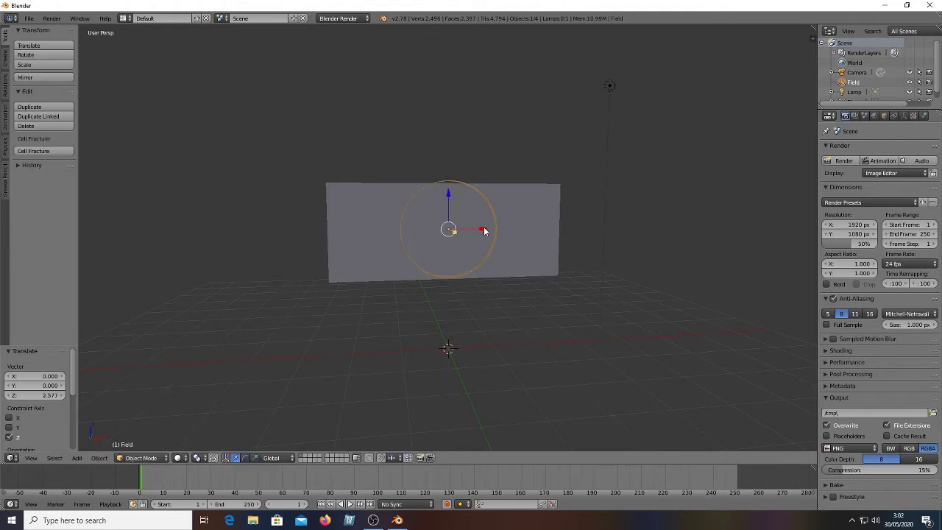
{"action": "left_click_drag", "start_coordinate": [484, 231], "coordinate": [336, 241]}
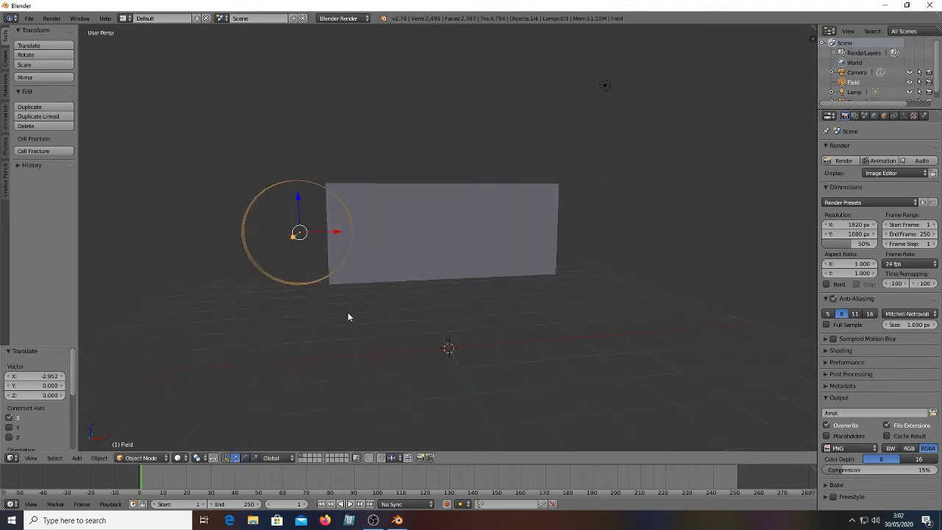
{"action": "middle_click_drag", "start_coordinate": [348, 316], "coordinate": [420, 314]}
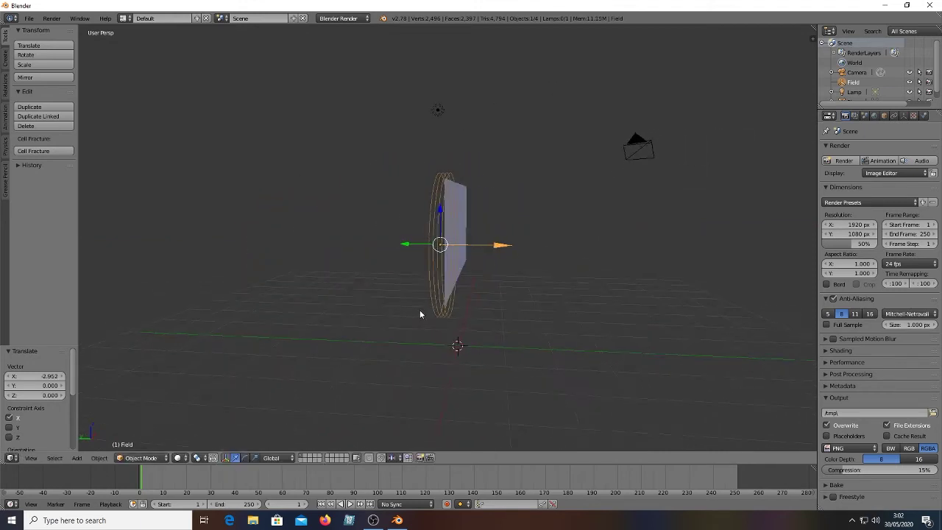
{"action": "mouse_move", "coordinate": [458, 267]}
{"action": "middle_mouse_down"}
{"action": "mouse_move", "coordinate": [442, 276]}
{"action": "mouse_move", "coordinate": [457, 279]}
{"action": "middle_mouse_up"}
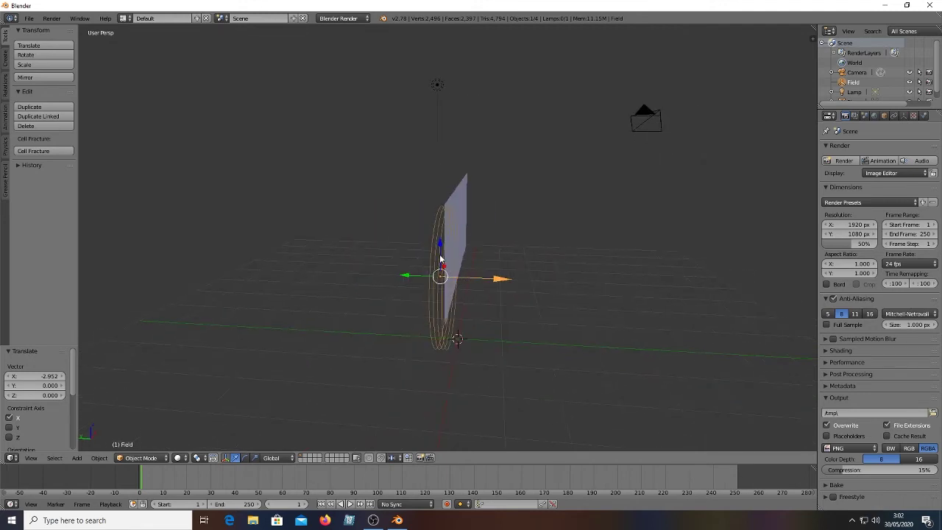
{"action": "mouse_move", "coordinate": [440, 259]}
{"action": "middle_mouse_down"}
{"action": "mouse_move", "coordinate": [454, 255]}
{"action": "mouse_move", "coordinate": [442, 273]}
{"action": "middle_mouse_up"}
{"action": "key", "text": "r"}
{"action": "key", "text": "x"}
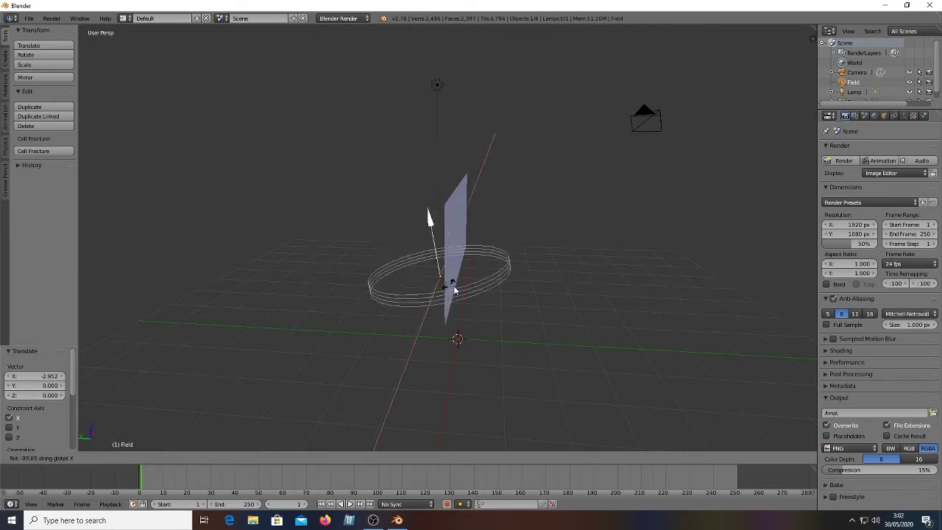
{"action": "right_click", "coordinate": [444, 280]}
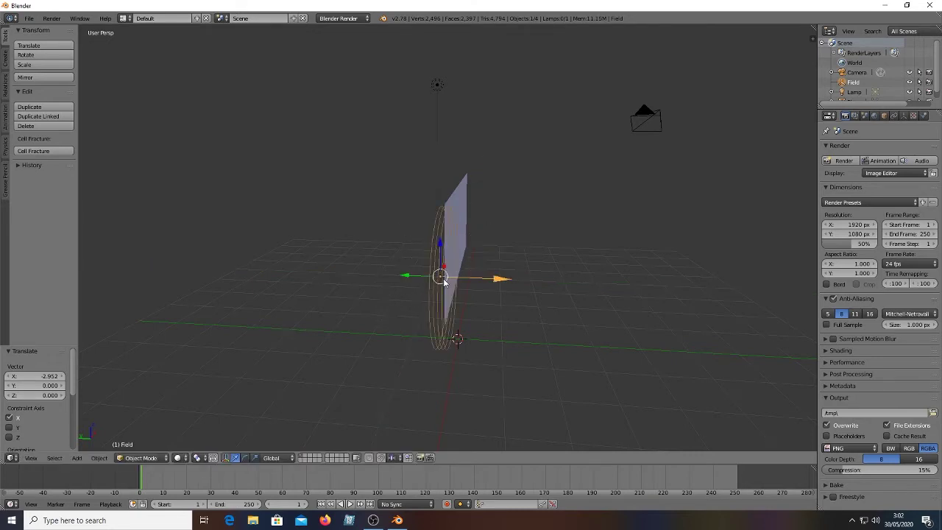
Rotate the wind field about 85.42° around the global Z axis so its arrow points along the plane
{"action": "key", "text": "r"}
{"action": "key", "text": "z"}
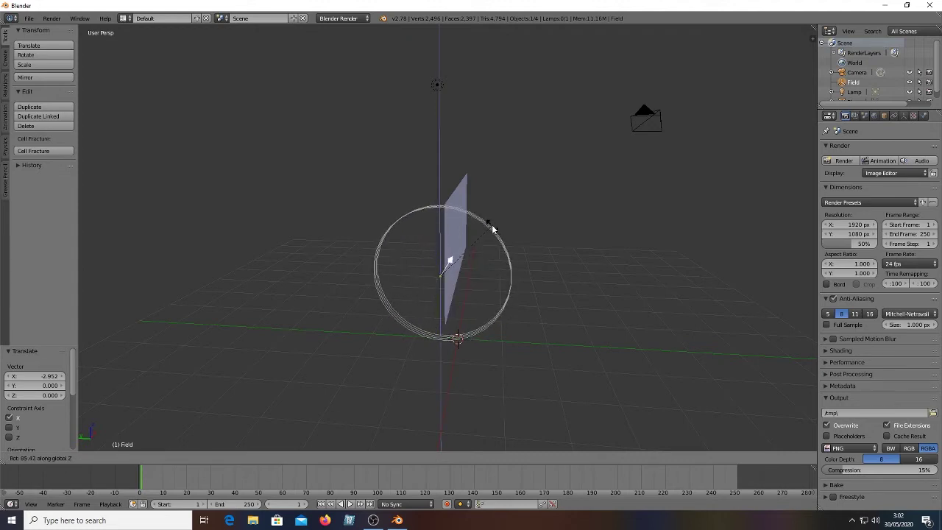
{"action": "left_click", "coordinate": [492, 229]}
Tilt the wind field with a free trackball rotation of about 5.16° to align its arrow with the plane
{"action": "middle_click_drag", "start_coordinate": [493, 227], "coordinate": [508, 268]}
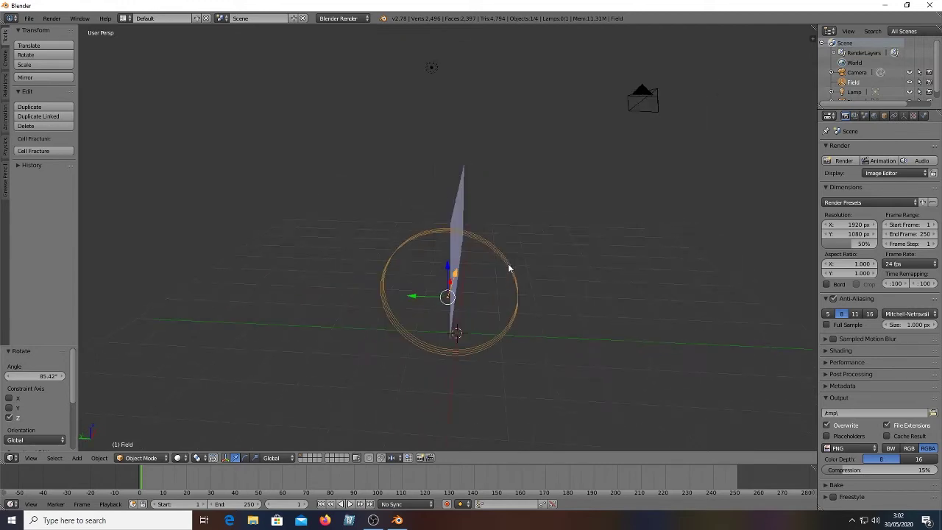
{"action": "key", "text": "r"}
{"action": "key", "text": "r"}
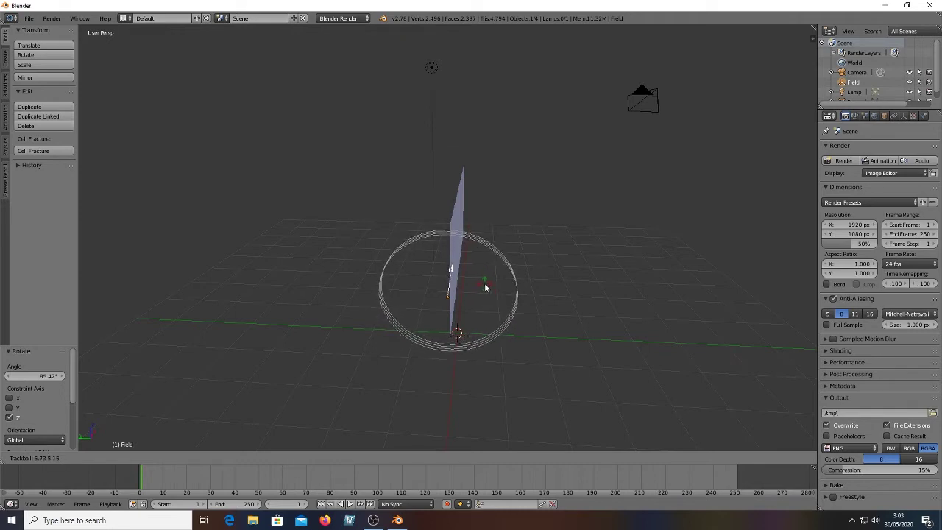
{"action": "left_click", "coordinate": [486, 287]}
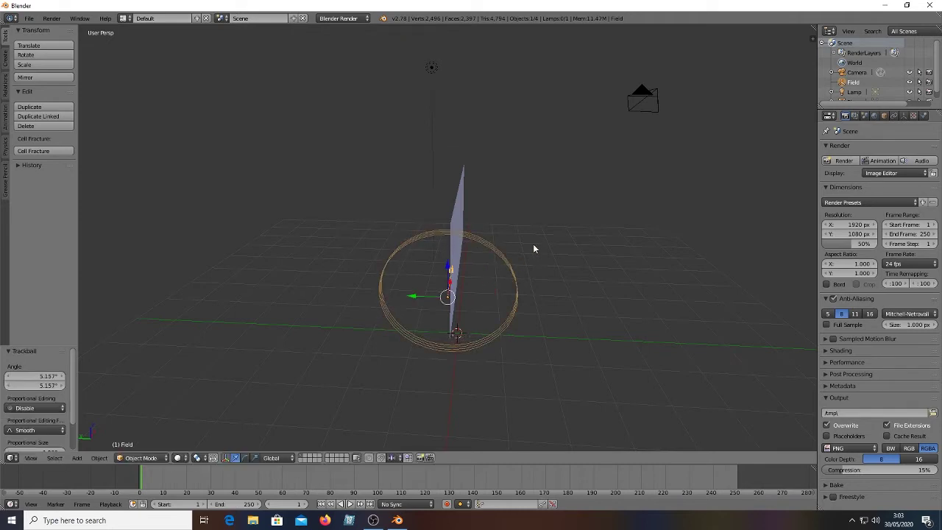
Rotate the wind field about 3.43° around the global Y axis to level its arrow
{"action": "middle_click_drag", "start_coordinate": [533, 245], "coordinate": [451, 237]}
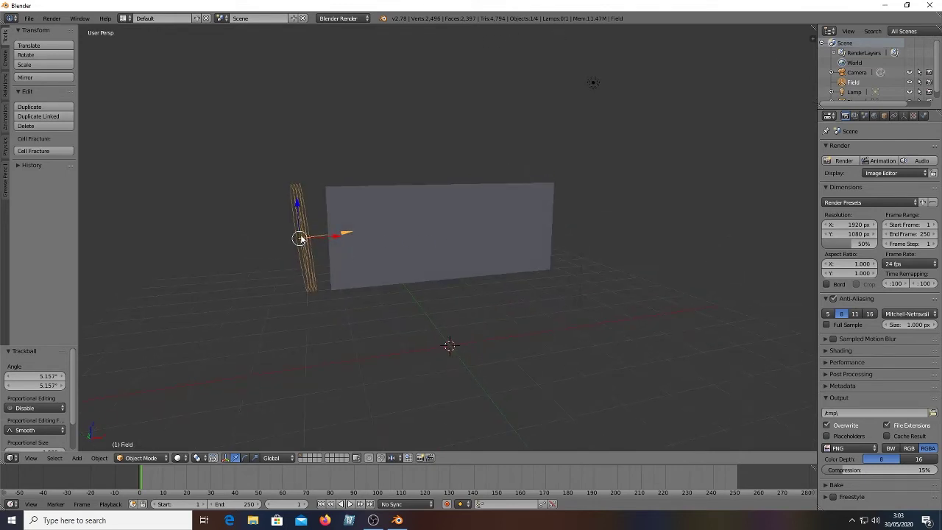
{"action": "key", "text": "r"}
{"action": "key", "text": "y"}
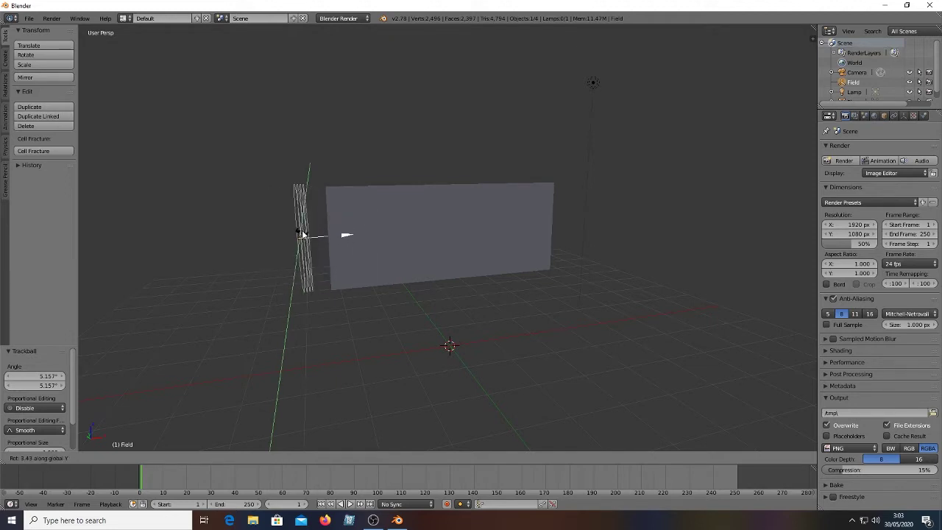
{"action": "left_click", "coordinate": [302, 234]}
Shift the wind field along X by about 0.31 towards the plane, then about 0.21 back away from it
{"action": "middle_click_drag", "start_coordinate": [321, 261], "coordinate": [348, 258]}
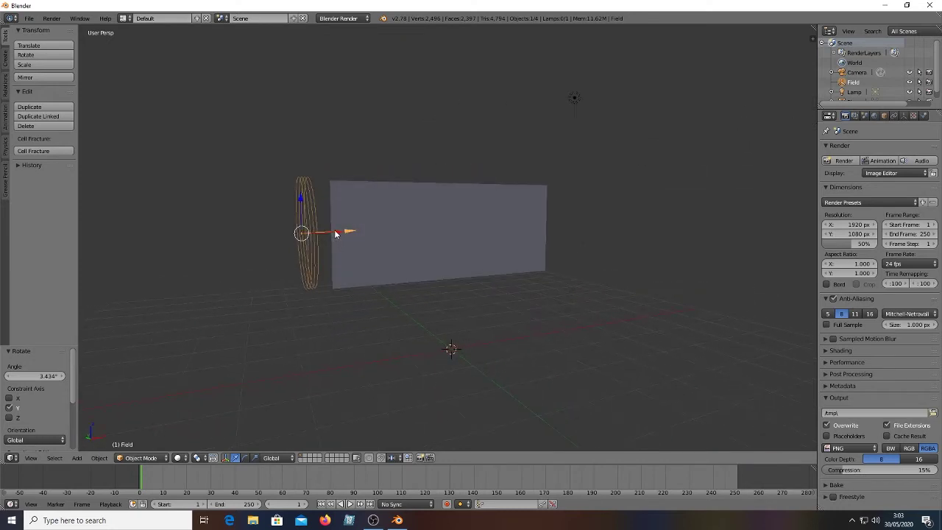
{"action": "left_click_drag", "start_coordinate": [335, 234], "coordinate": [354, 236]}
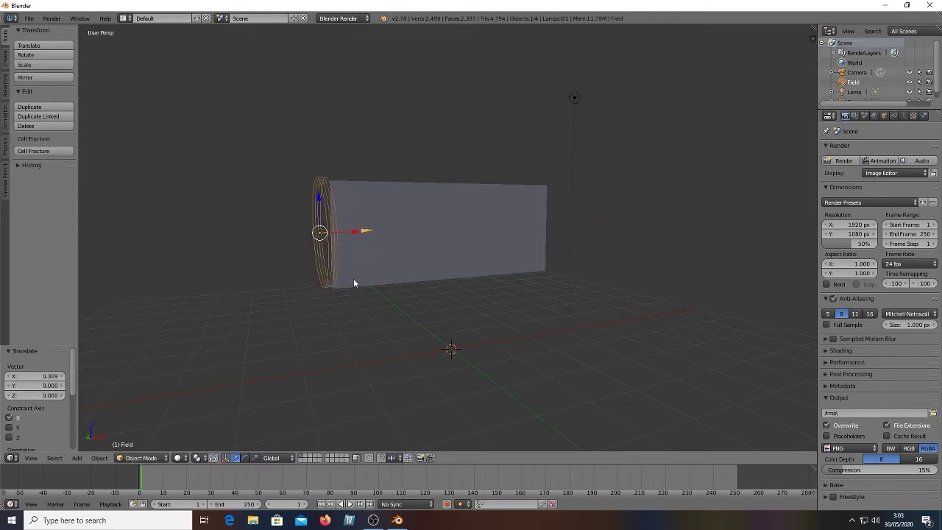
{"action": "middle_click_drag", "start_coordinate": [353, 282], "coordinate": [351, 242]}
{"action": "left_click_drag", "start_coordinate": [352, 231], "coordinate": [358, 264]}
Select the plane, enter Edit Mode on it and deselect all of its vertices
{"action": "mouse_move", "coordinate": [358, 264]}
{"action": "middle_mouse_down"}
{"action": "mouse_move", "coordinate": [453, 270]}
{"action": "mouse_move", "coordinate": [410, 277]}
{"action": "mouse_move", "coordinate": [359, 270]}
{"action": "middle_mouse_up"}
{"action": "scroll", "coordinate": [365, 271], "scroll_direction": "up", "scroll_amount": 2}
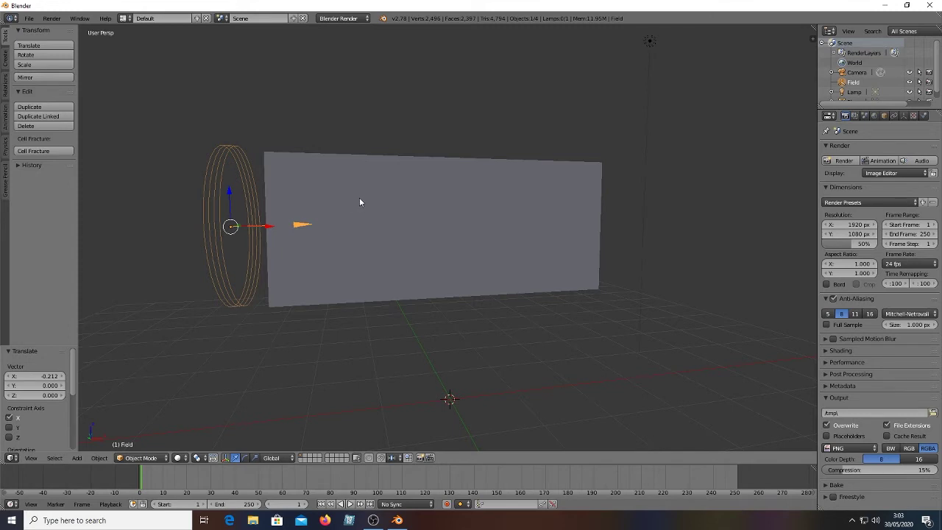
{"action": "right_click", "coordinate": [371, 182]}
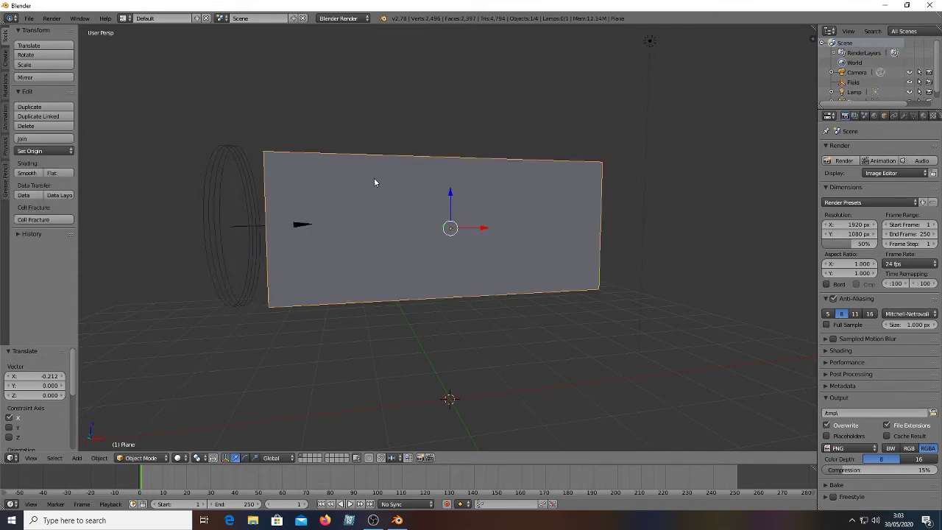
{"action": "key", "text": "Tab"}
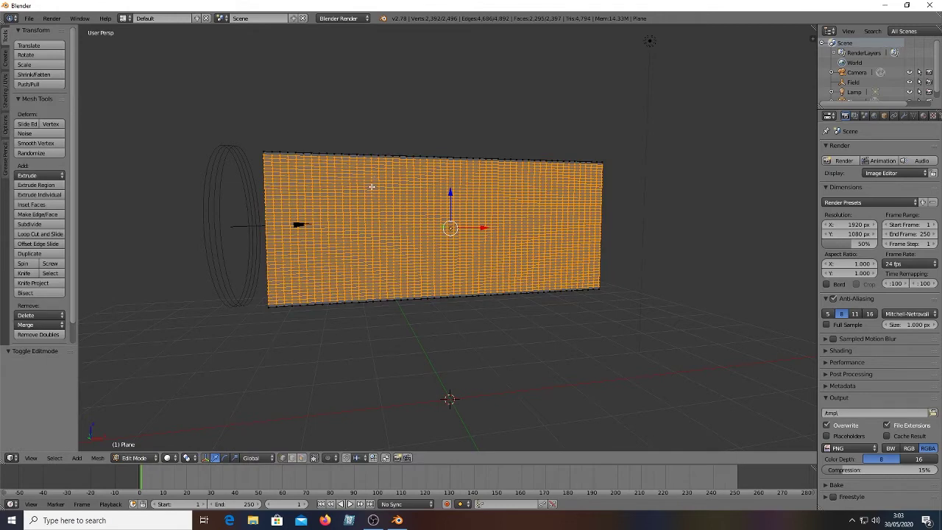
{"action": "key", "text": "a"}
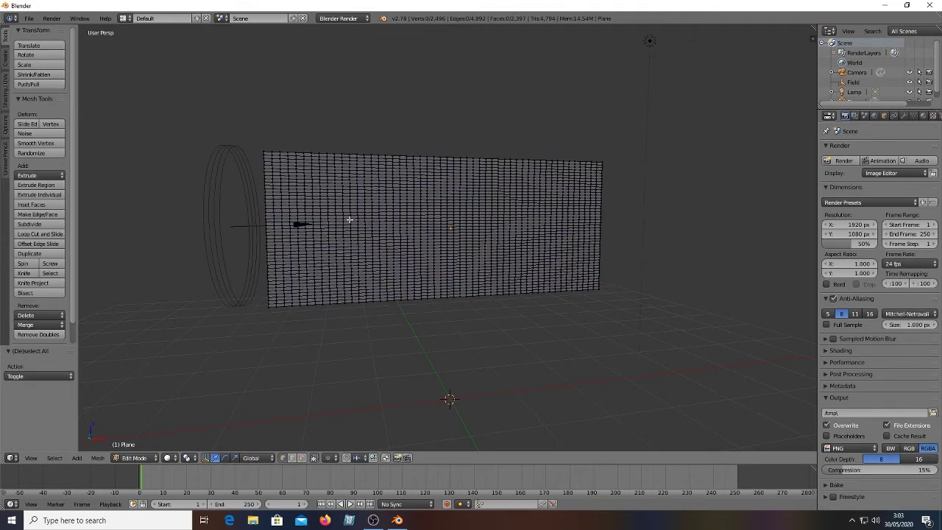
Try to box-select the vertices along the plane's vertical edge beside the wind field
{"action": "scroll", "coordinate": [349, 218], "scroll_direction": "up", "scroll_amount": 1}
{"action": "scroll", "coordinate": [349, 218], "scroll_direction": "up", "scroll_amount": 3}
{"action": "scroll", "coordinate": [336, 214], "scroll_direction": "down", "scroll_amount": 1}
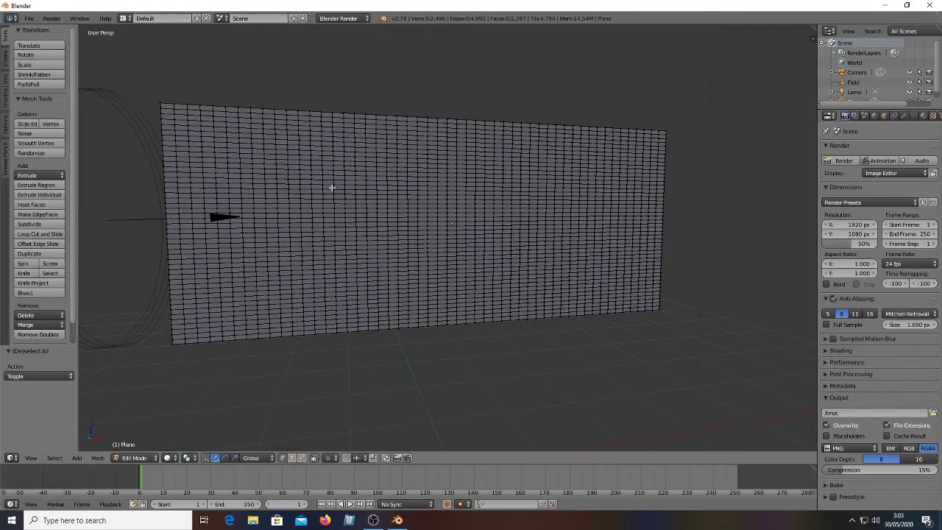
{"action": "scroll", "coordinate": [331, 189], "scroll_direction": "down", "scroll_amount": 1}
{"action": "mouse_move", "coordinate": [343, 192]}
{"action": "middle_mouse_down"}
{"action": "mouse_move", "coordinate": [355, 196]}
{"action": "mouse_move", "coordinate": [333, 190]}
{"action": "middle_mouse_up"}
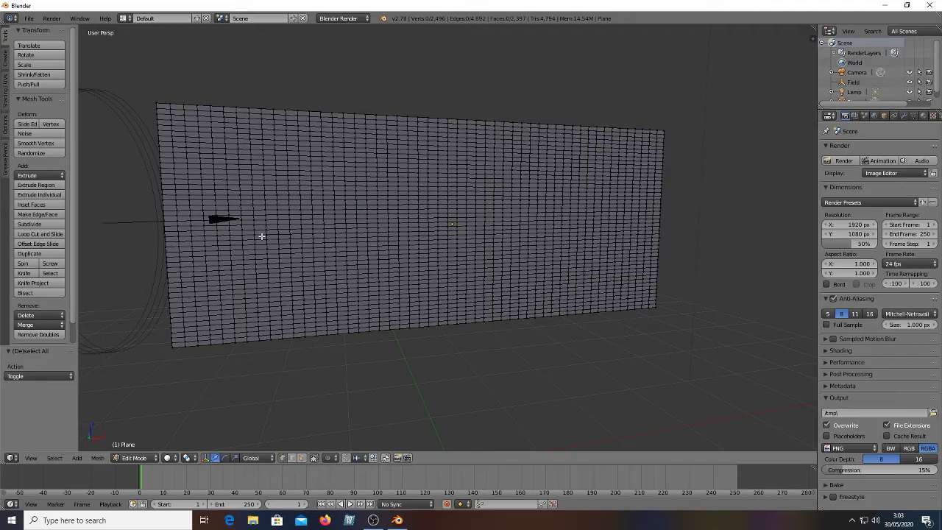
{"action": "middle_click_drag", "start_coordinate": [261, 234], "coordinate": [371, 254], "text": "shift"}
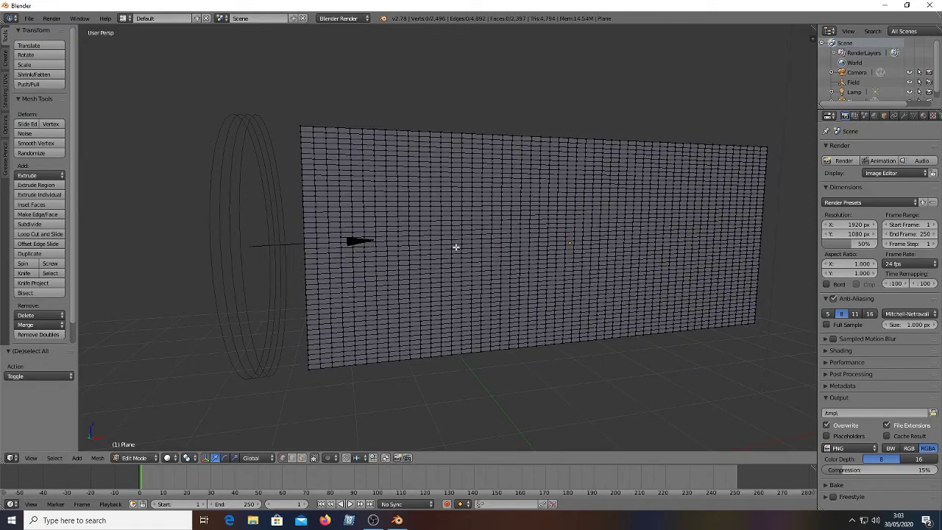
{"action": "middle_click_drag", "start_coordinate": [468, 252], "coordinate": [497, 214]}
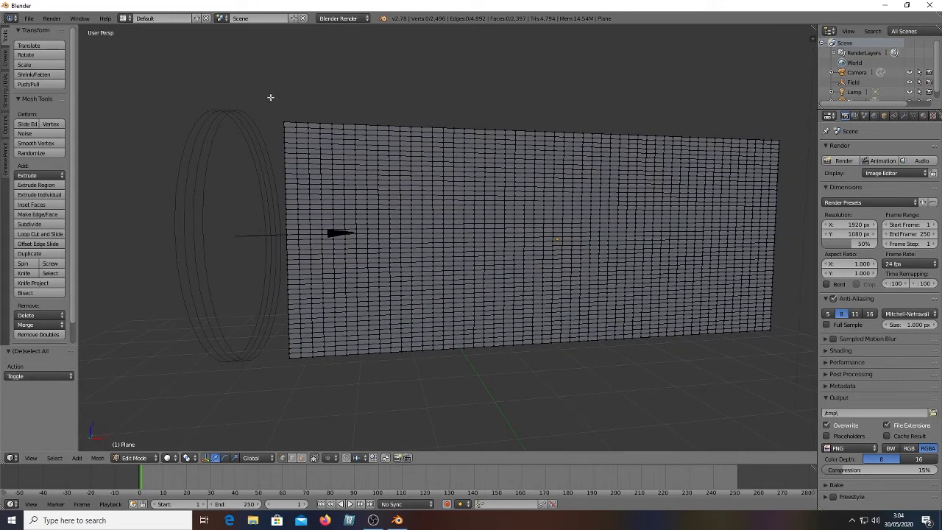
{"action": "key", "text": "b"}
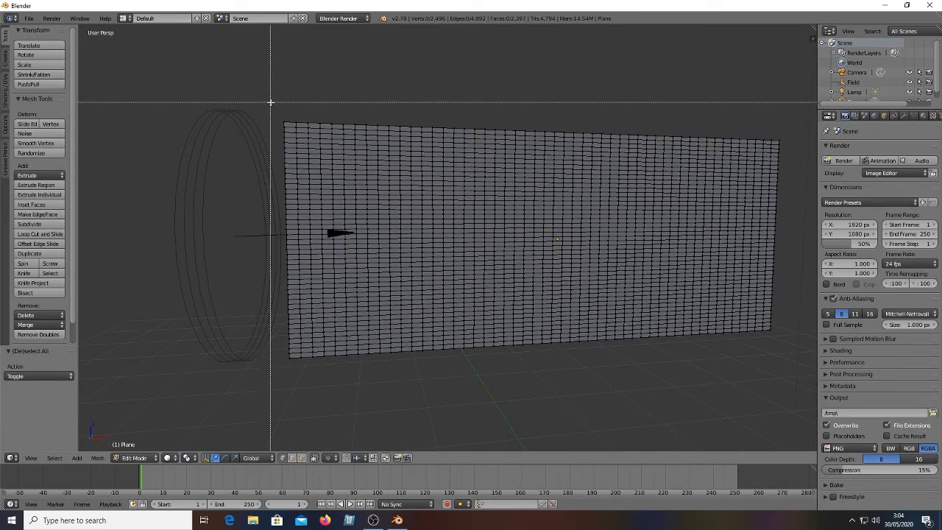
{"action": "left_click_drag", "start_coordinate": [270, 102], "coordinate": [264, 329]}
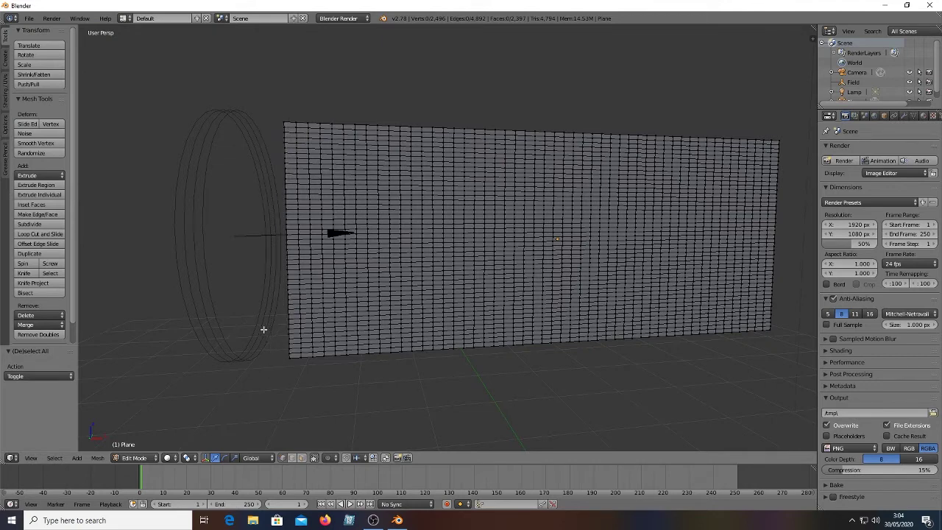
Box-select the column of vertices on the plane's outermost edge beside the wind field and add a vertex group for them
{"action": "scroll", "coordinate": [324, 224], "scroll_direction": "up", "scroll_amount": 2}
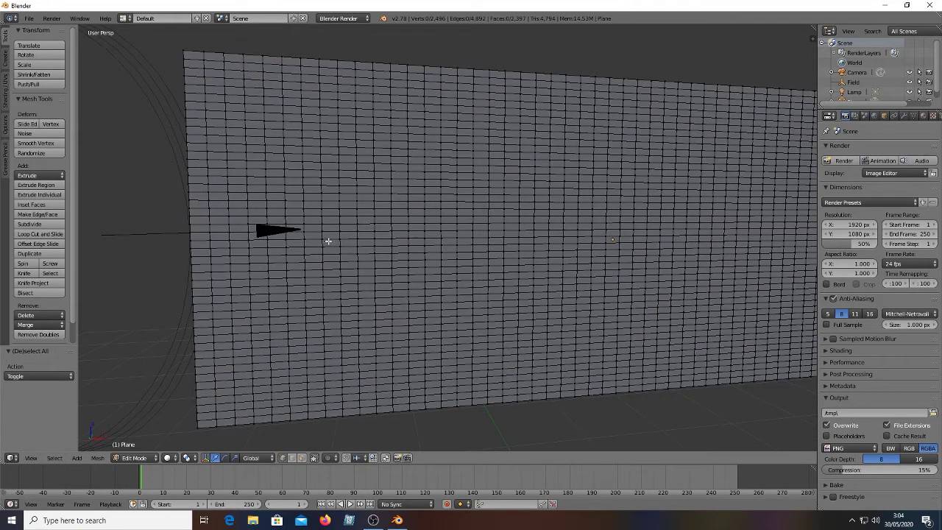
{"action": "middle_click_drag", "start_coordinate": [431, 215], "coordinate": [324, 227]}
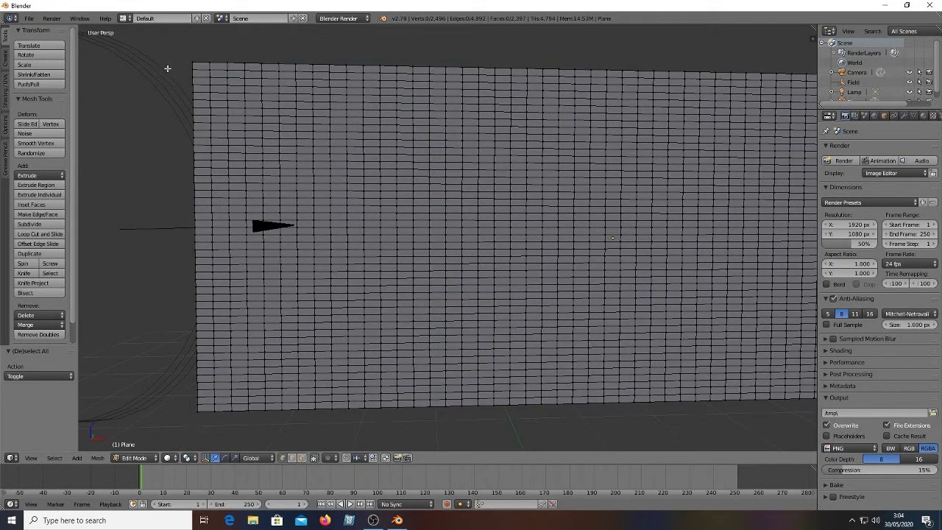
{"action": "key", "text": "b"}
{"action": "left_click_drag", "start_coordinate": [159, 43], "coordinate": [200, 439]}
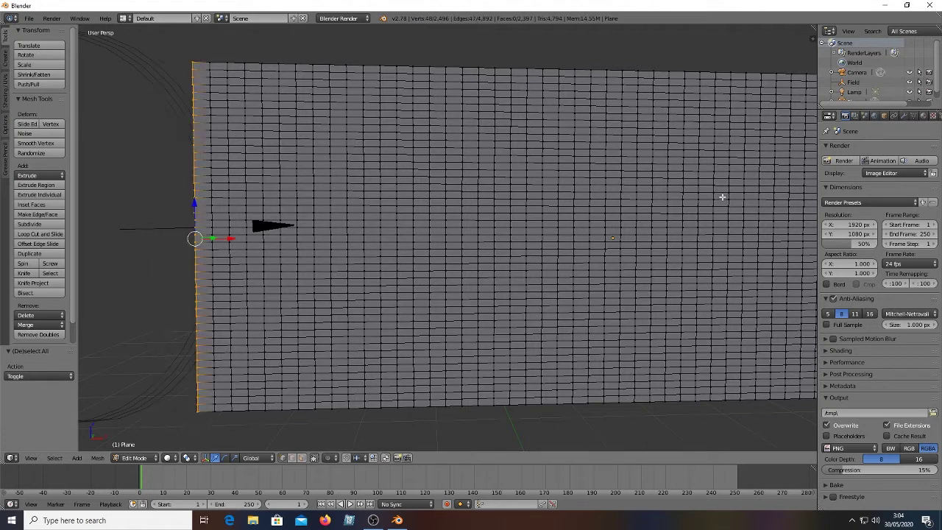
{"action": "left_click", "coordinate": [914, 117]}
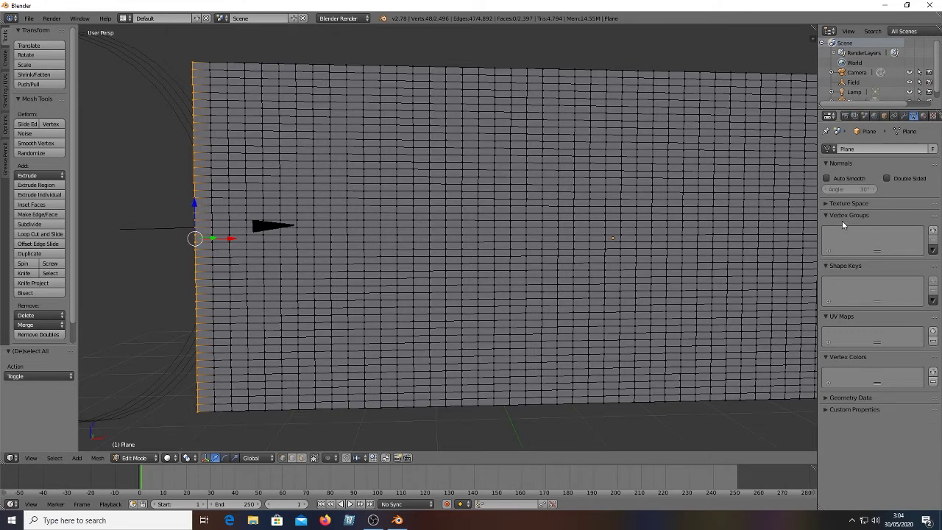
{"action": "left_click", "coordinate": [933, 231]}
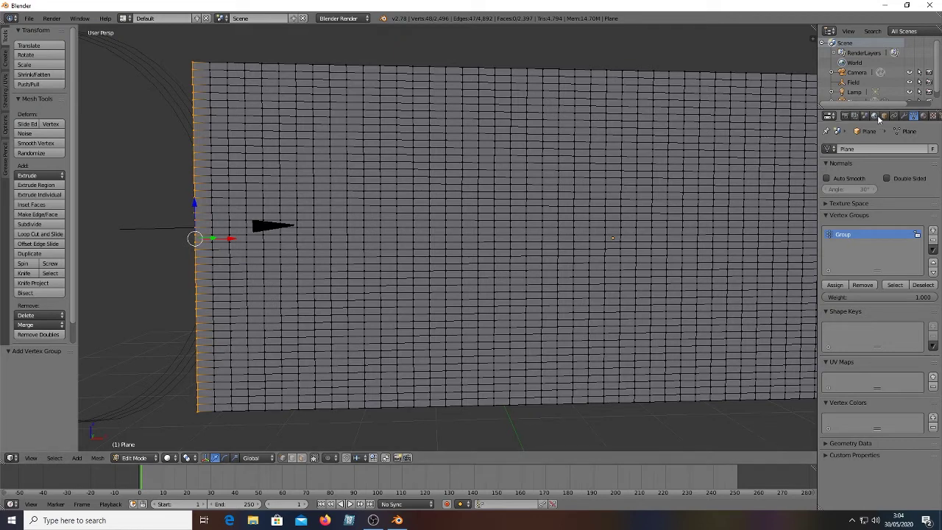
Enable Cloth physics on the plane with Pinning set to the vertex group Group, and return to Object Mode
{"action": "scroll", "coordinate": [889, 115], "scroll_direction": "down", "scroll_amount": 2}
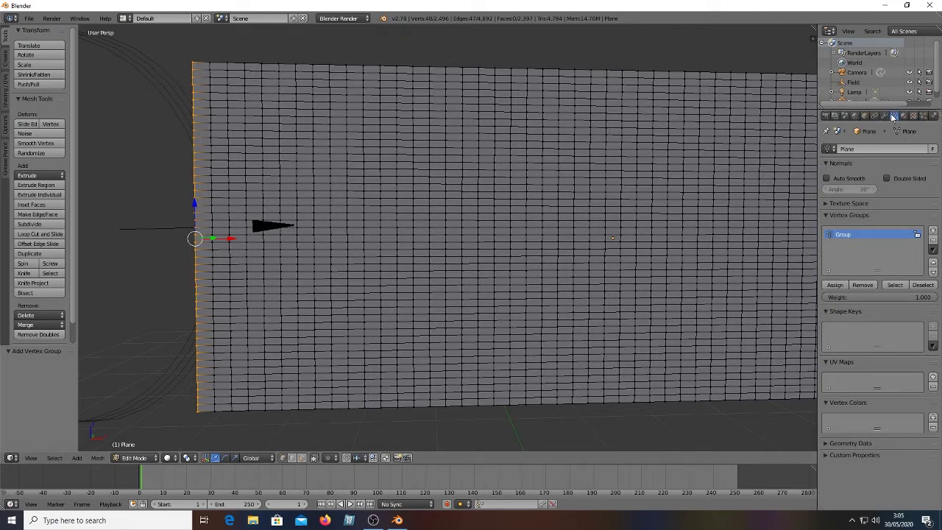
{"action": "left_click", "coordinate": [934, 117]}
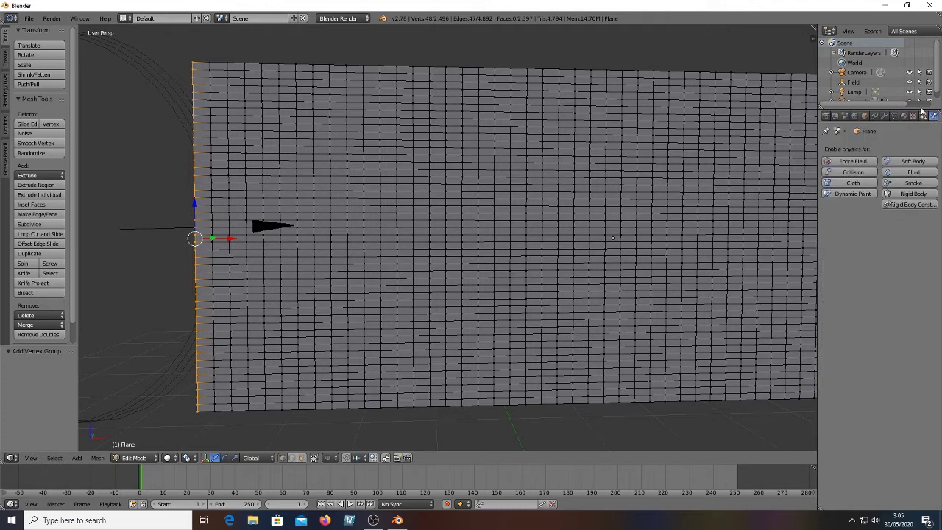
{"action": "left_click", "coordinate": [854, 183]}
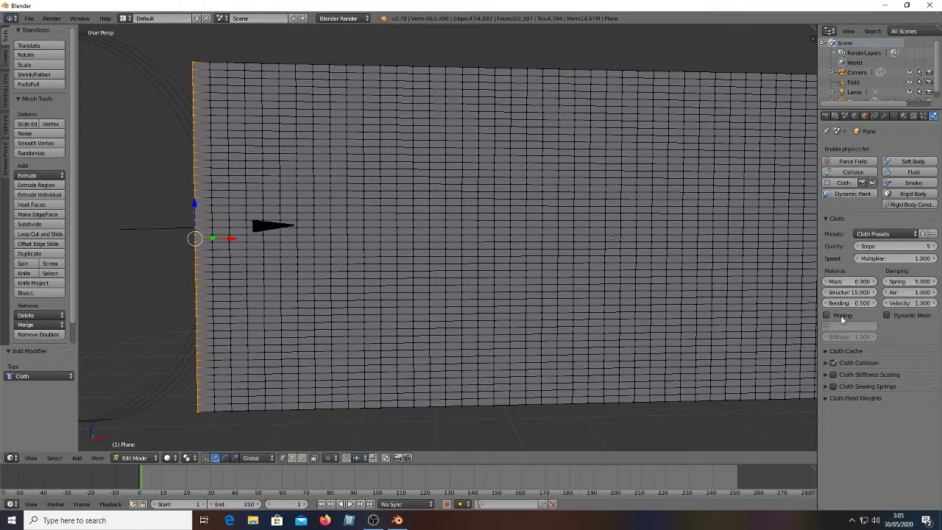
{"action": "left_click", "coordinate": [826, 316]}
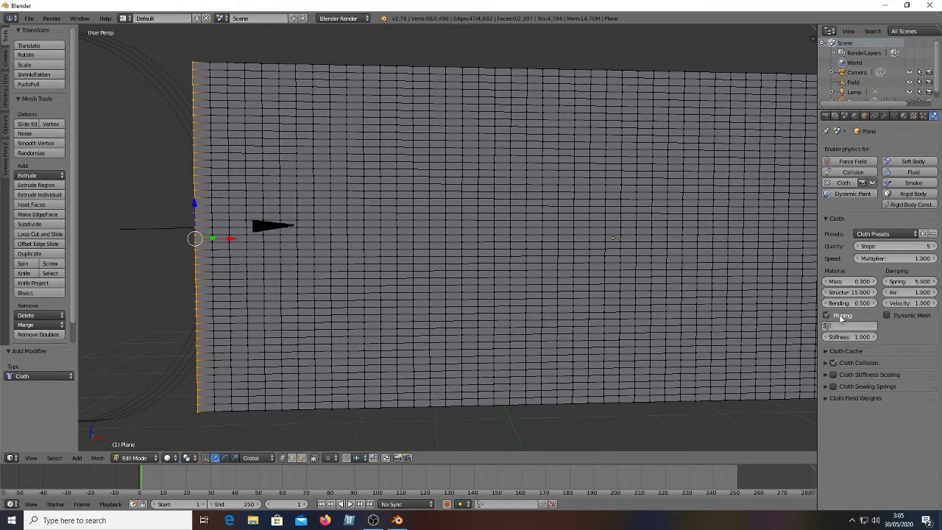
{"action": "left_click", "coordinate": [849, 326]}
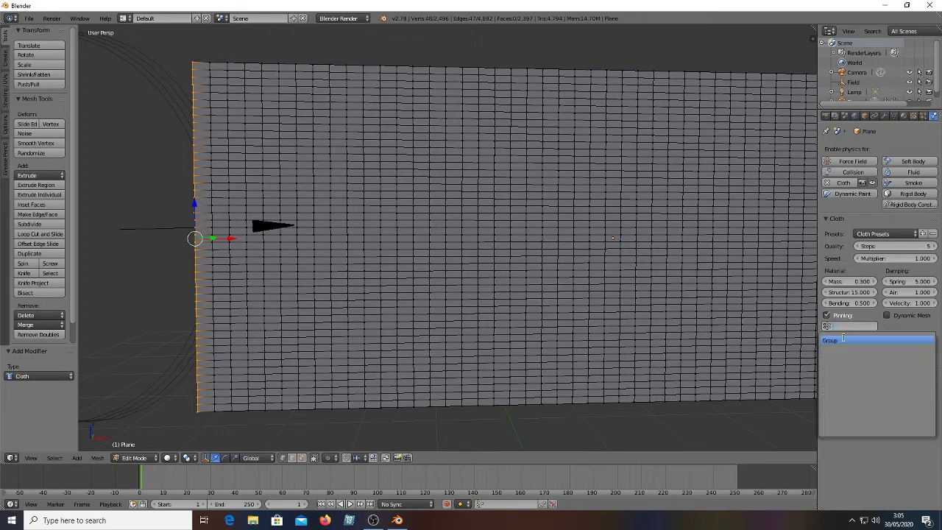
{"action": "left_click", "coordinate": [839, 341]}
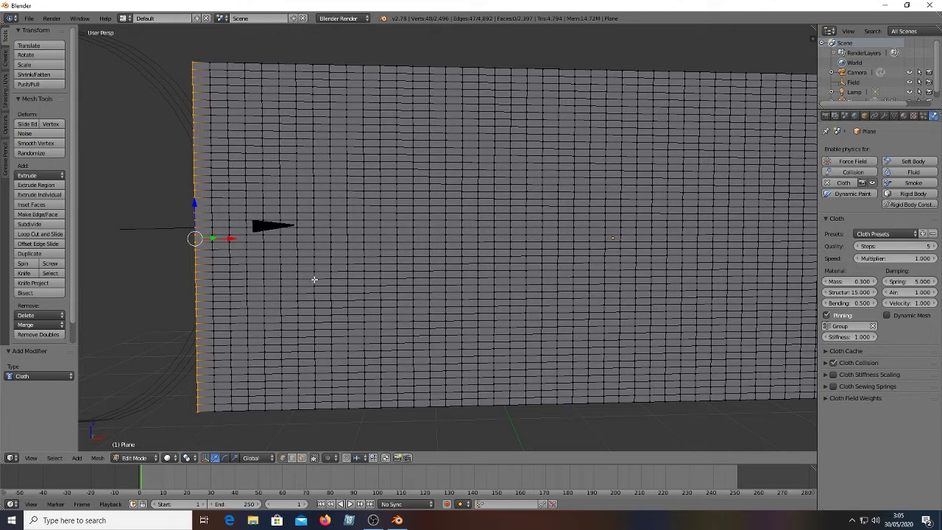
{"action": "key", "text": "Tab"}
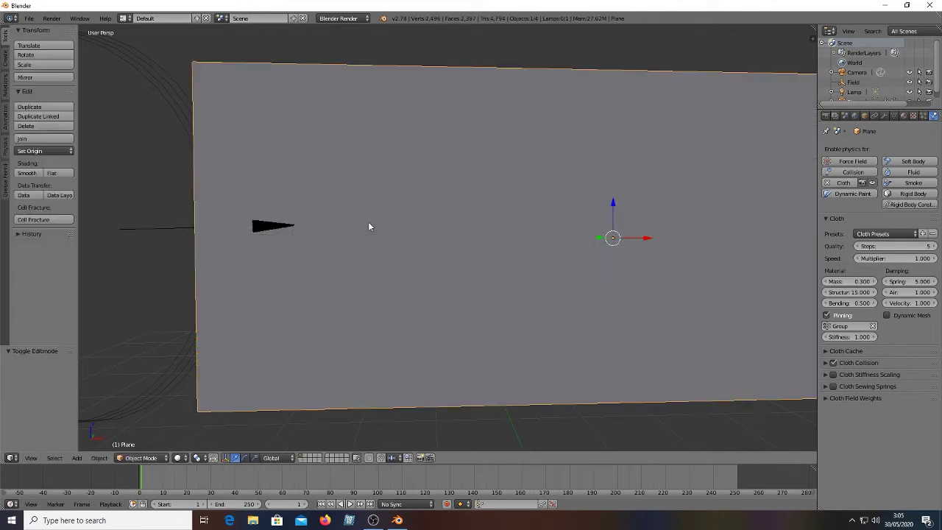
Select the wind force field and set its strength to 2000
{"action": "scroll", "coordinate": [369, 222], "scroll_direction": "down", "scroll_amount": 4}
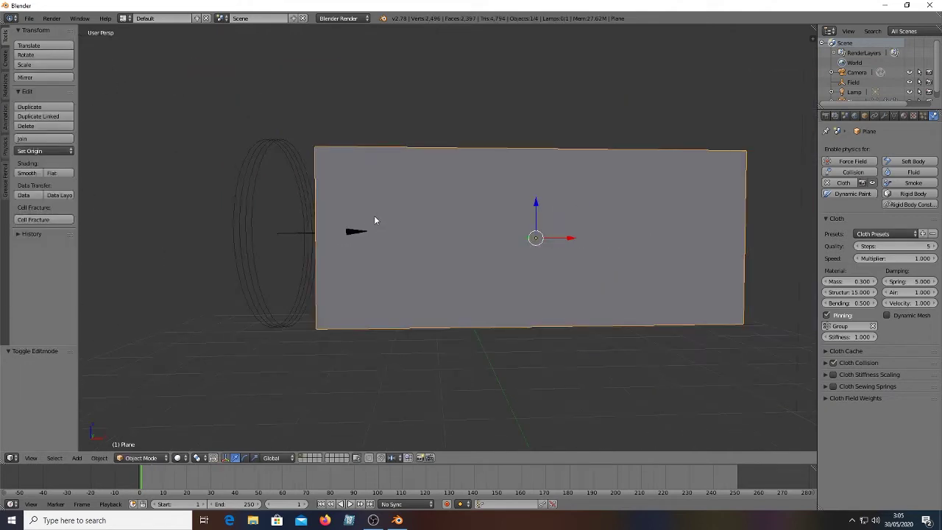
{"action": "right_click", "coordinate": [241, 199]}
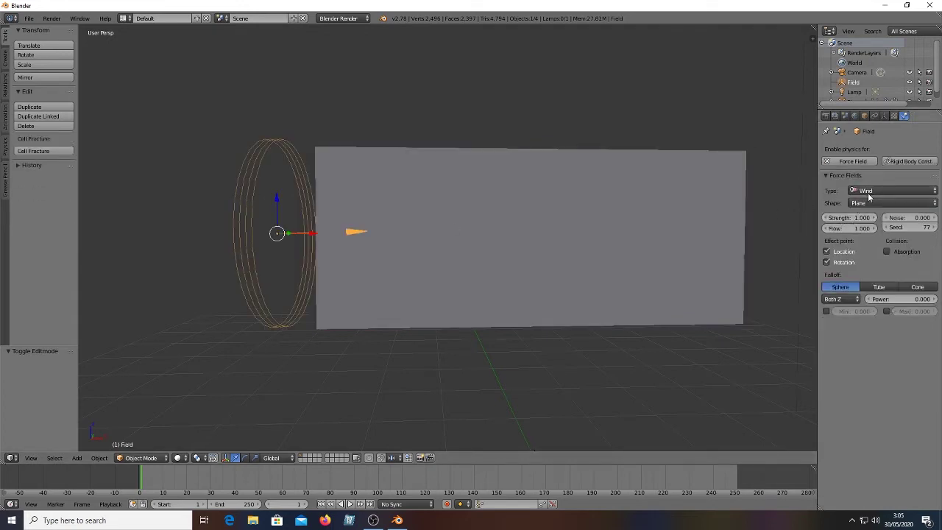
{"action": "left_click", "coordinate": [853, 217]}
{"action": "type", "text": "2000"}
{"action": "key", "text": "Return"}
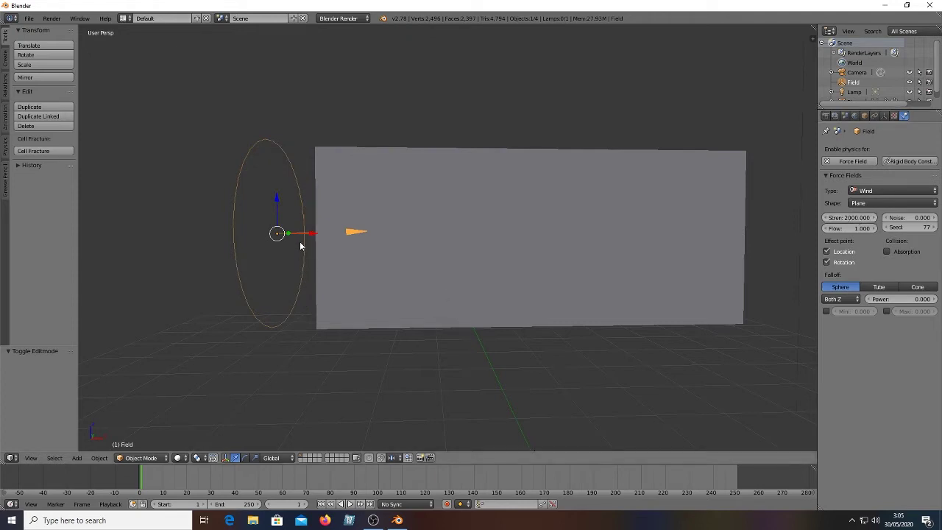
Deselect everything, play the animation to check how the wind moves the cloth, and select the plane during playback
{"action": "key", "text": "a"}
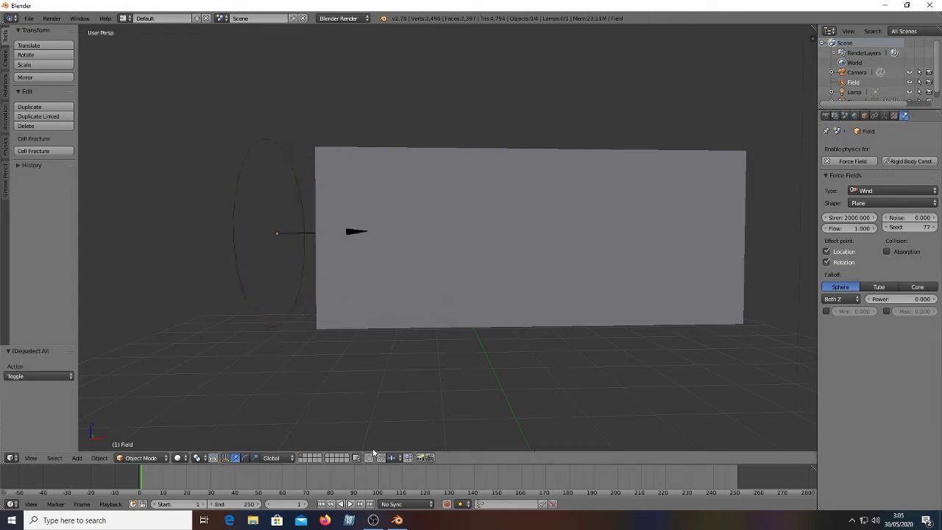
{"action": "left_click", "coordinate": [349, 505]}
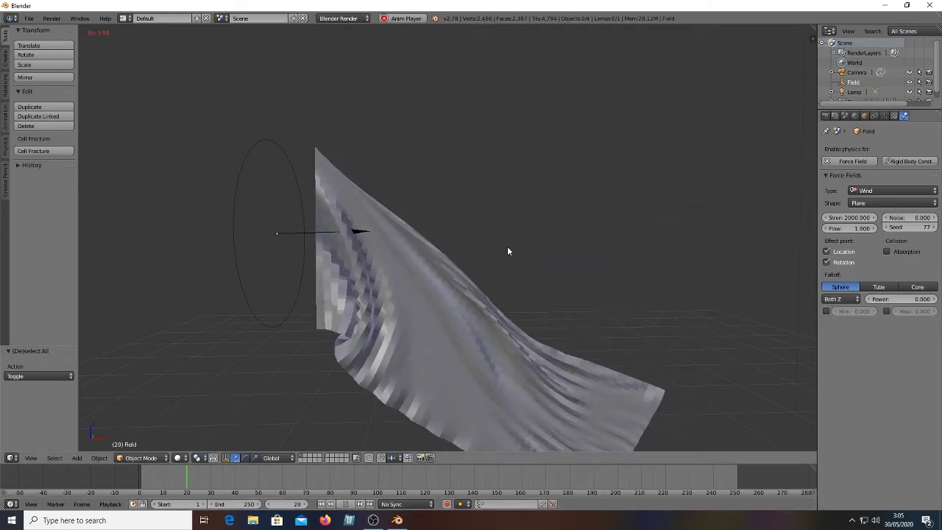
{"action": "right_click", "coordinate": [370, 263]}
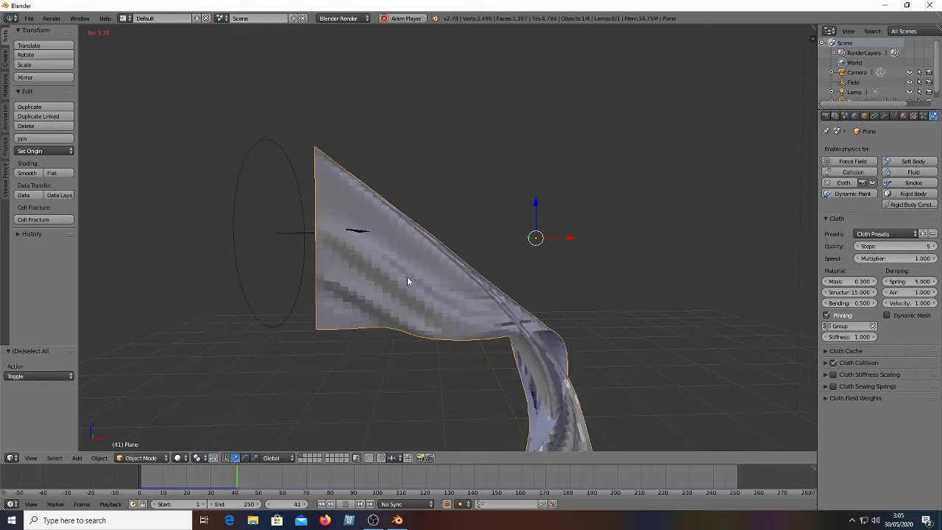
Apply smooth shading to the cloth plane and stop the animation playback
{"action": "left_click", "coordinate": [28, 174]}
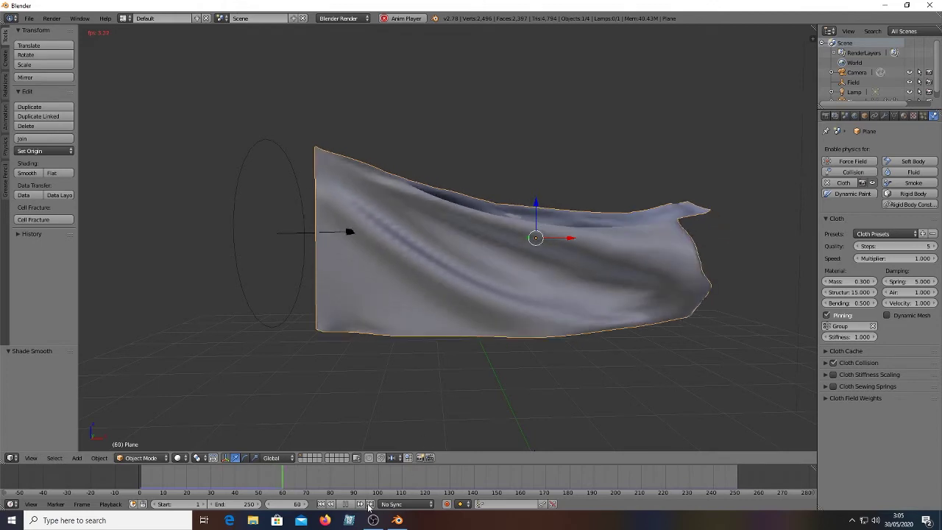
{"action": "key", "text": "alt+a"}
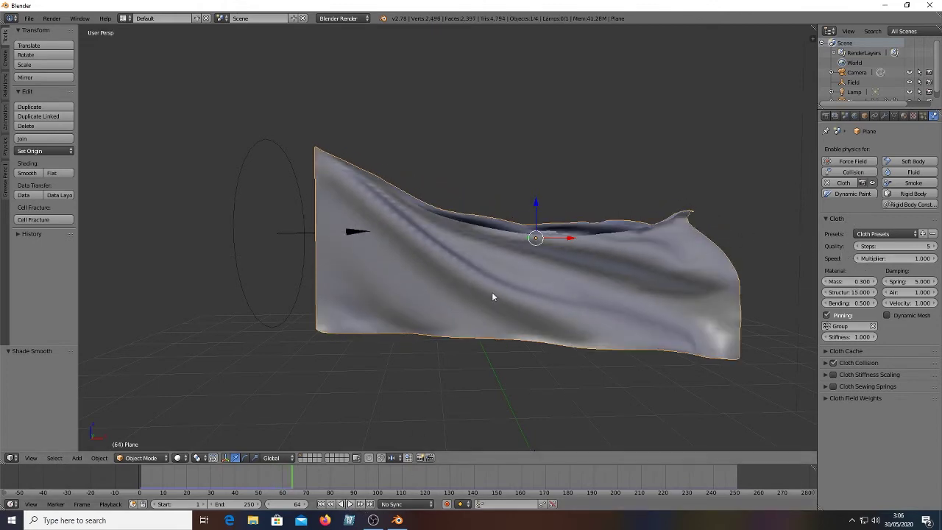
Select the wind force field again and enter 2000 as its strength
{"action": "right_click", "coordinate": [237, 221]}
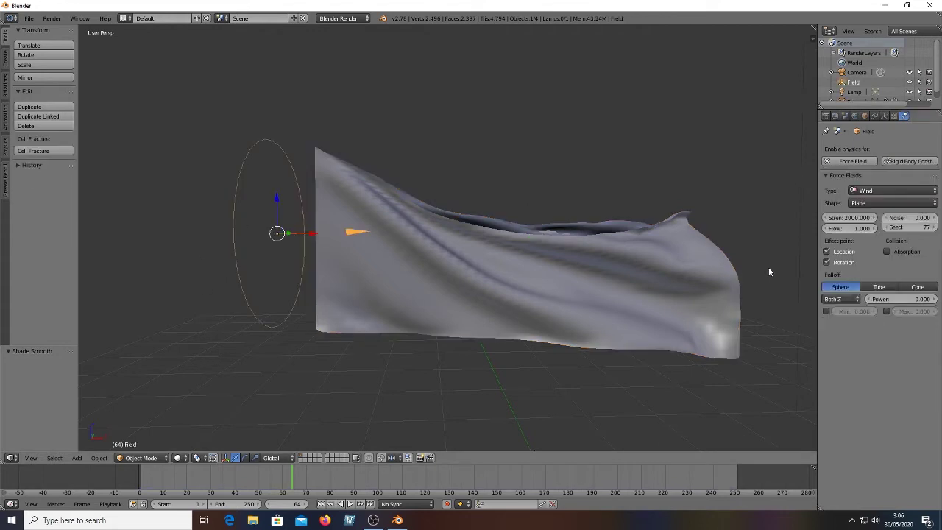
{"action": "left_click", "coordinate": [845, 218]}
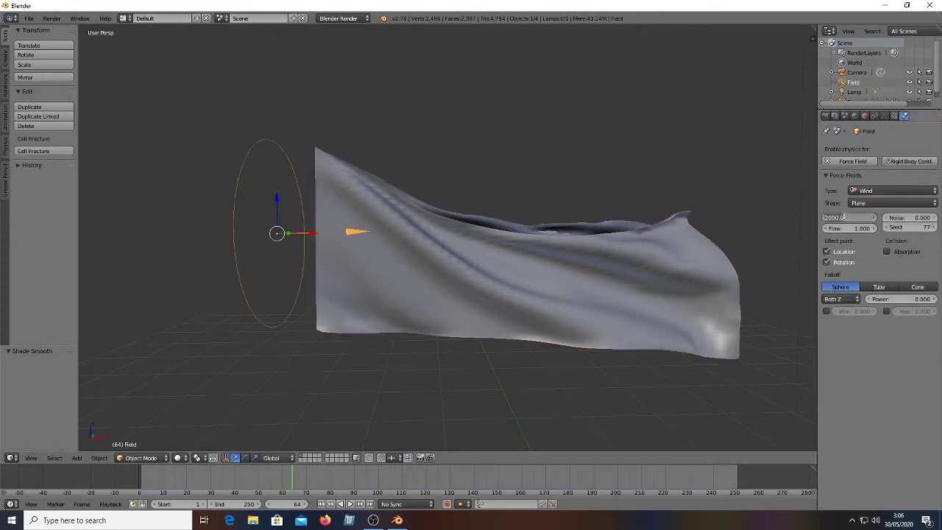
{"action": "key", "text": "BackSpace"}
{"action": "type", "text": "2000"}
{"action": "key", "text": "Return"}
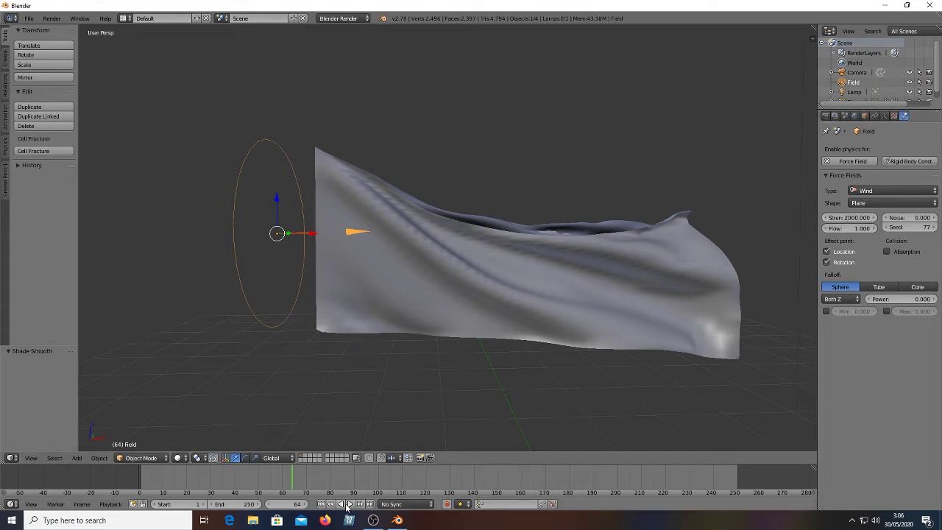
Replay the cloth simulation to check how the wind lifts the pinned plane, and stop the playback
{"action": "left_click", "coordinate": [347, 505]}
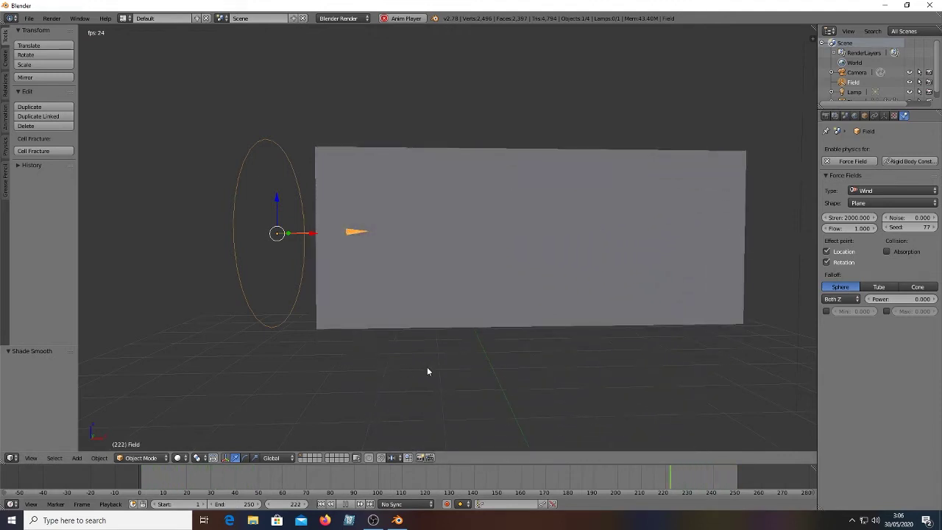
{"action": "left_click", "coordinate": [349, 506]}
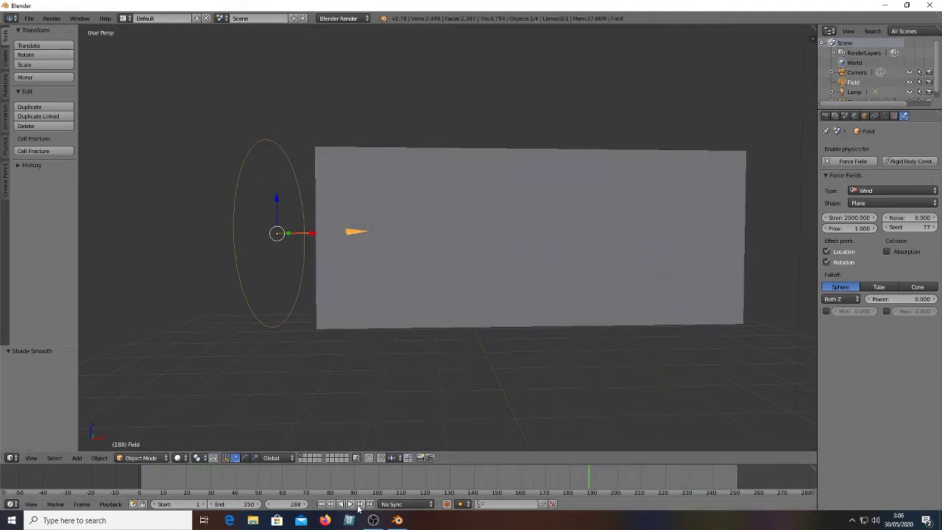
{"action": "left_click", "coordinate": [359, 506]}
{"action": "left_click", "coordinate": [351, 505]}
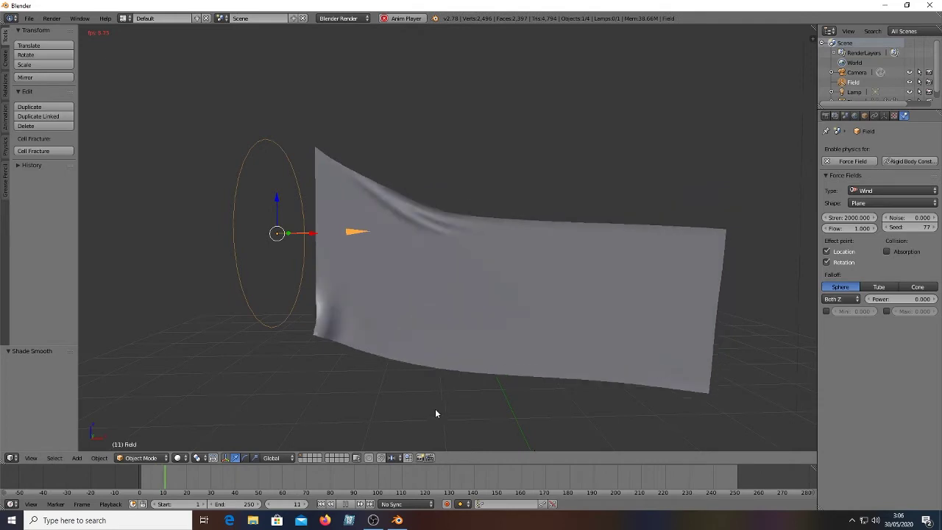
{"action": "left_click", "coordinate": [370, 504]}
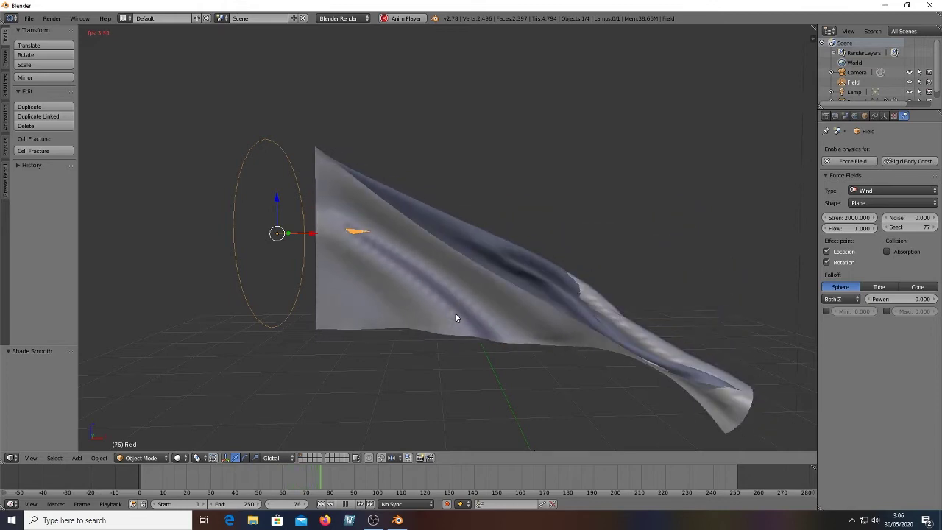
{"action": "left_click", "coordinate": [347, 504]}
{"action": "left_click", "coordinate": [351, 504]}
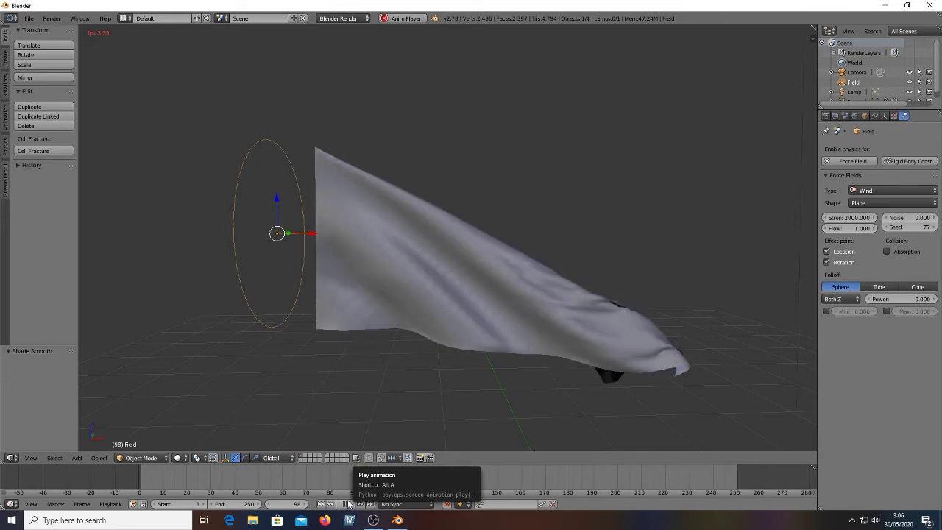
{"action": "left_click", "coordinate": [350, 504]}
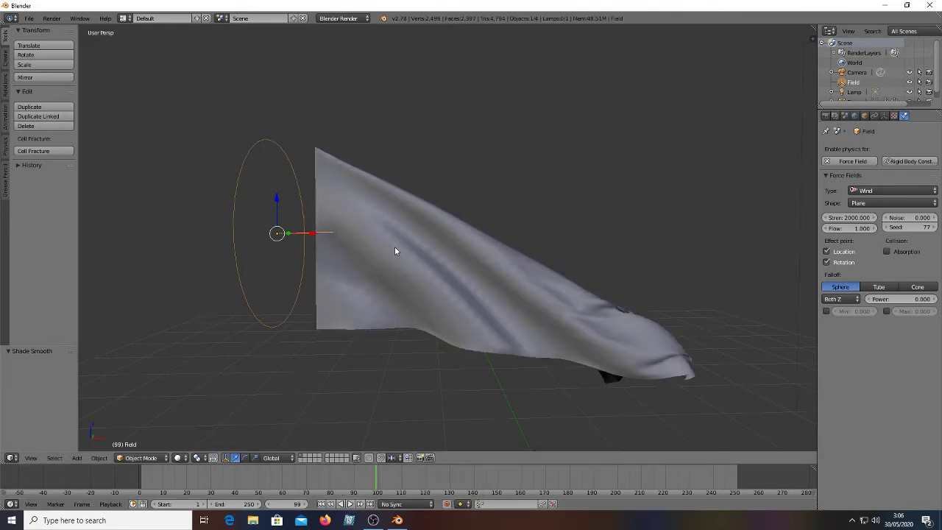
Select the cloth plane, enter Edit Mode and clear its vertex selection
{"action": "scroll", "coordinate": [372, 213], "scroll_direction": "down", "scroll_amount": 2}
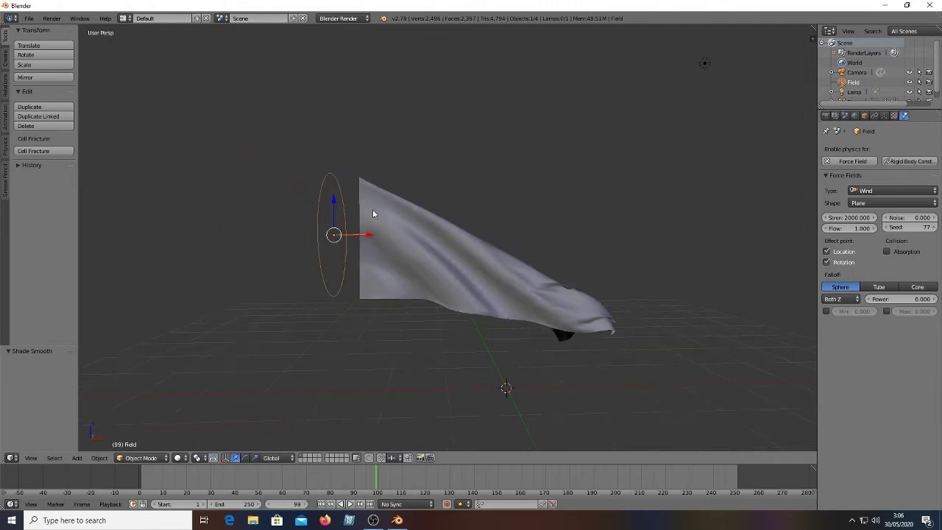
{"action": "scroll", "coordinate": [381, 216], "scroll_direction": "up", "scroll_amount": 1}
{"action": "right_click", "coordinate": [390, 215]}
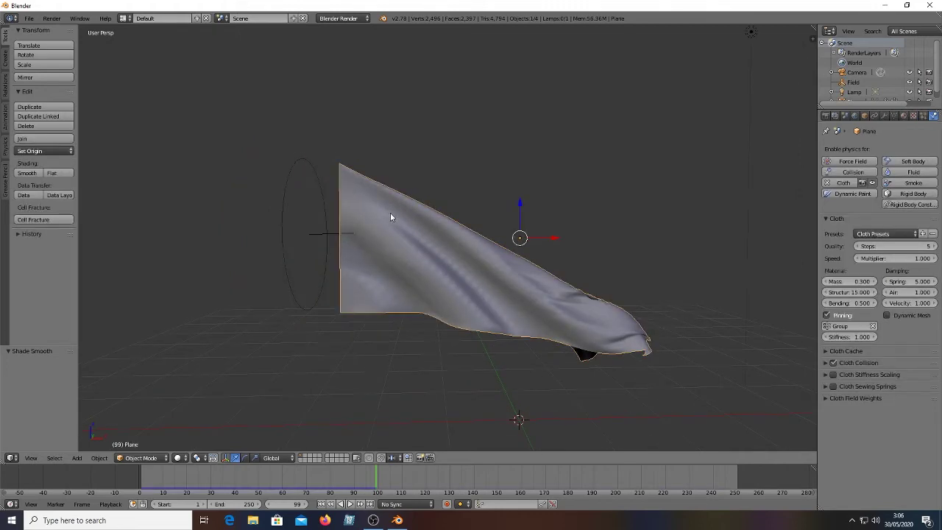
{"action": "key", "text": "Tab"}
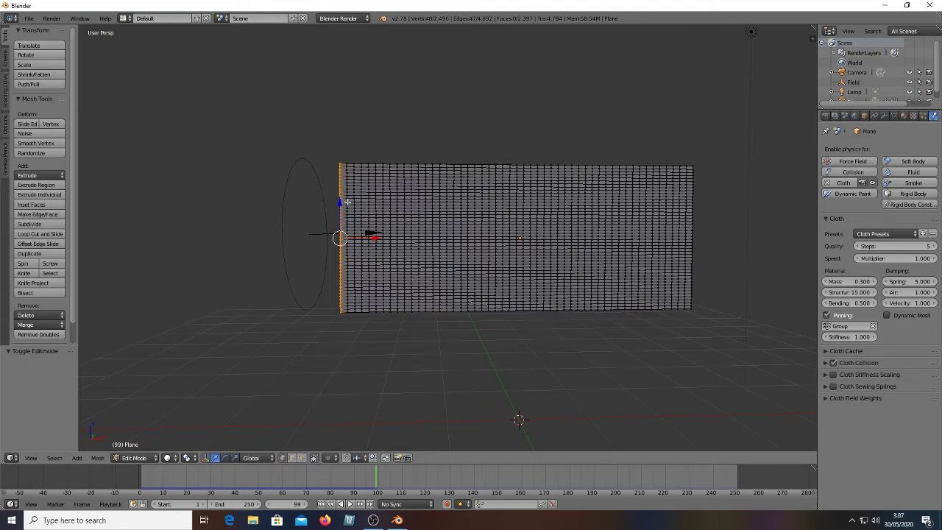
{"action": "key", "text": "a"}
{"action": "scroll", "coordinate": [347, 202], "scroll_direction": "up", "scroll_amount": 4}
{"action": "scroll", "coordinate": [347, 200], "scroll_direction": "down", "scroll_amount": 1}
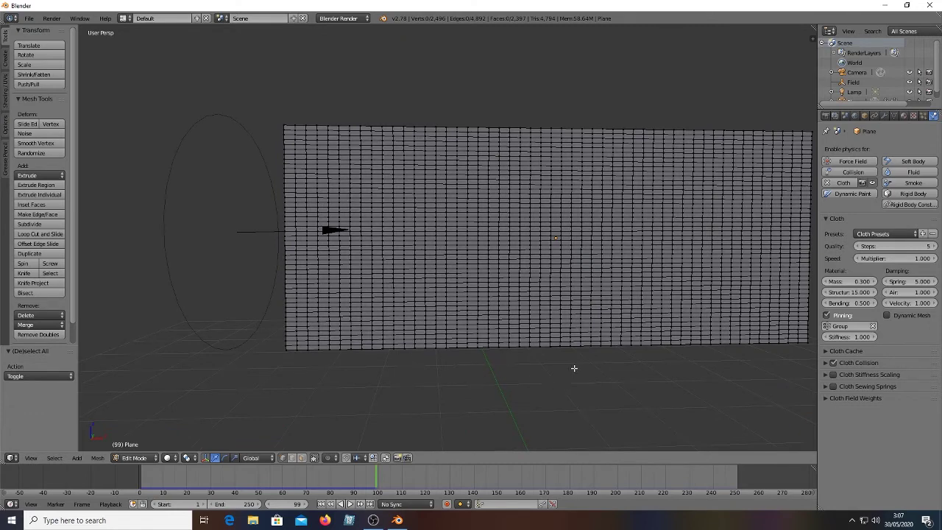
{"action": "middle_click_drag", "start_coordinate": [574, 368], "coordinate": [527, 373], "text": "shift"}
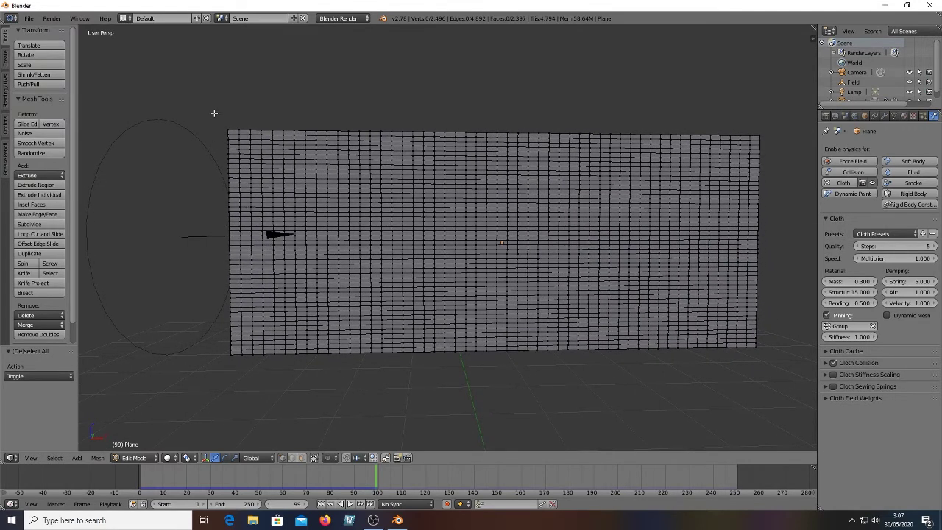
Box-select the upper half of the plane's vertices across its full width, extending slightly past the middle
{"action": "key", "text": "b"}
{"action": "left_click_drag", "start_coordinate": [217, 108], "coordinate": [774, 234]}
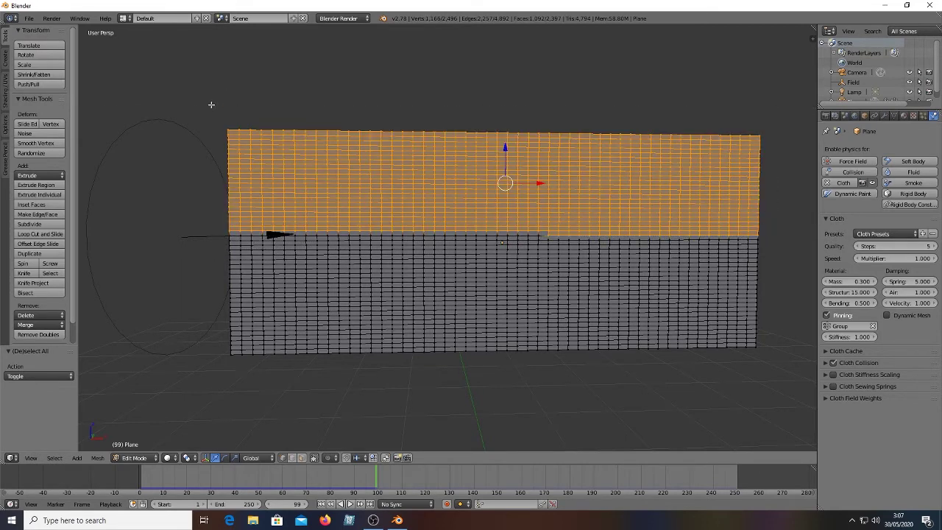
{"action": "key", "text": "b"}
{"action": "left_click_drag", "start_coordinate": [212, 100], "coordinate": [678, 259]}
{"action": "left_click_drag", "start_coordinate": [754, 245], "coordinate": [772, 251]}
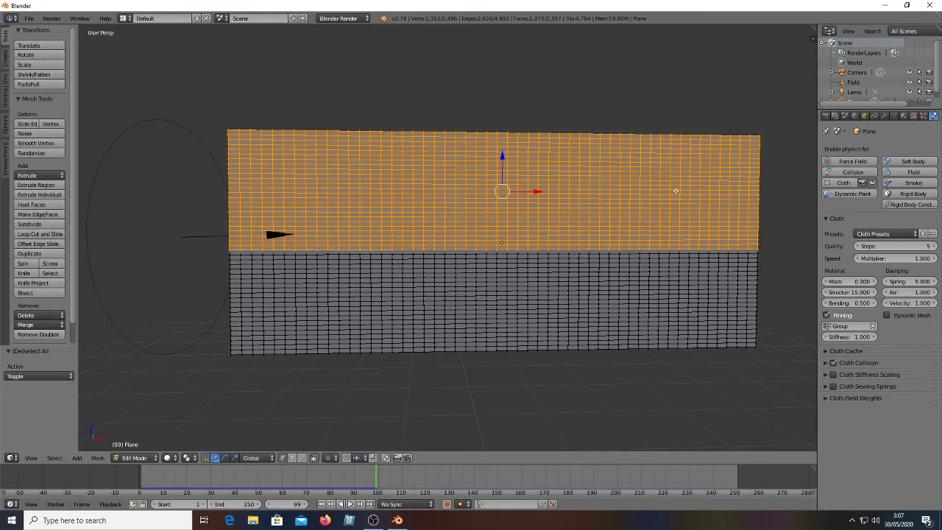
Add a new material to the plane and set its diffuse colour to red
{"action": "mouse_move", "coordinate": [368, 523]}
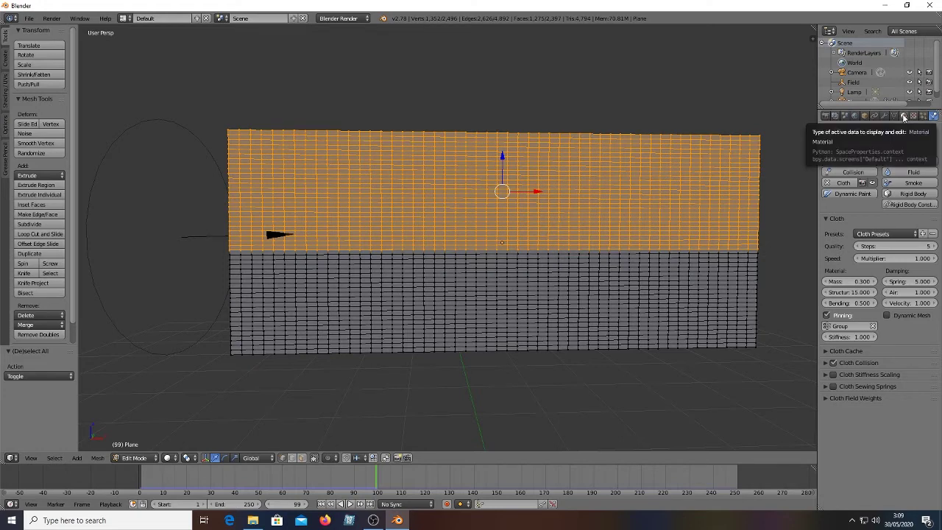
{"action": "left_click", "coordinate": [903, 116]}
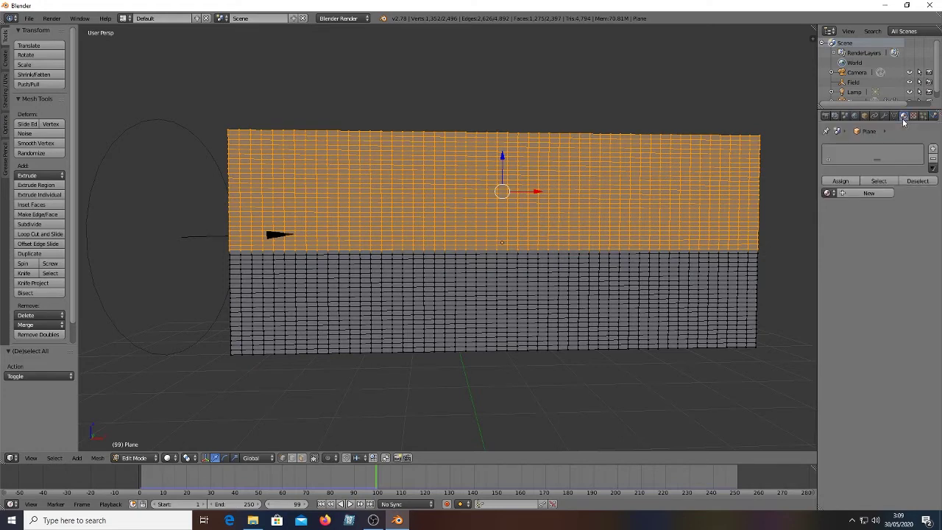
{"action": "left_click", "coordinate": [860, 194]}
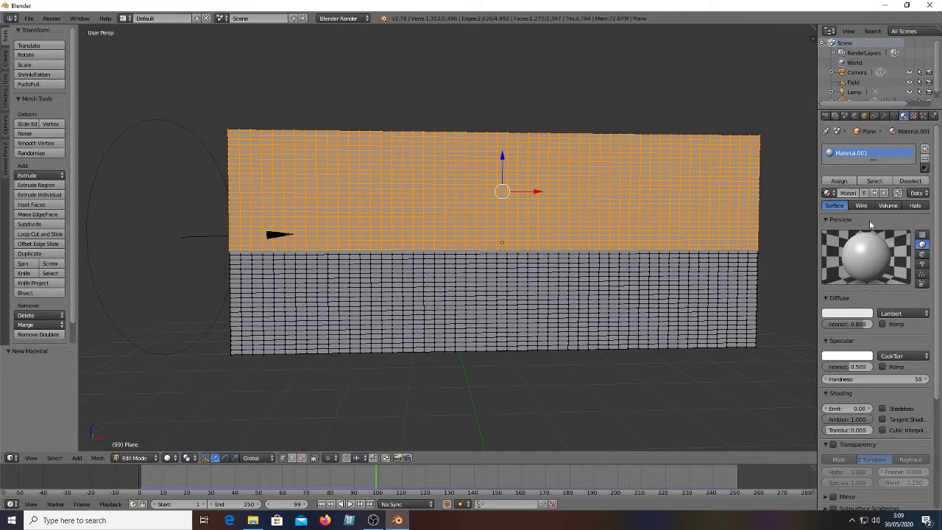
{"action": "left_click", "coordinate": [847, 313]}
{"action": "left_click", "coordinate": [820, 249]}
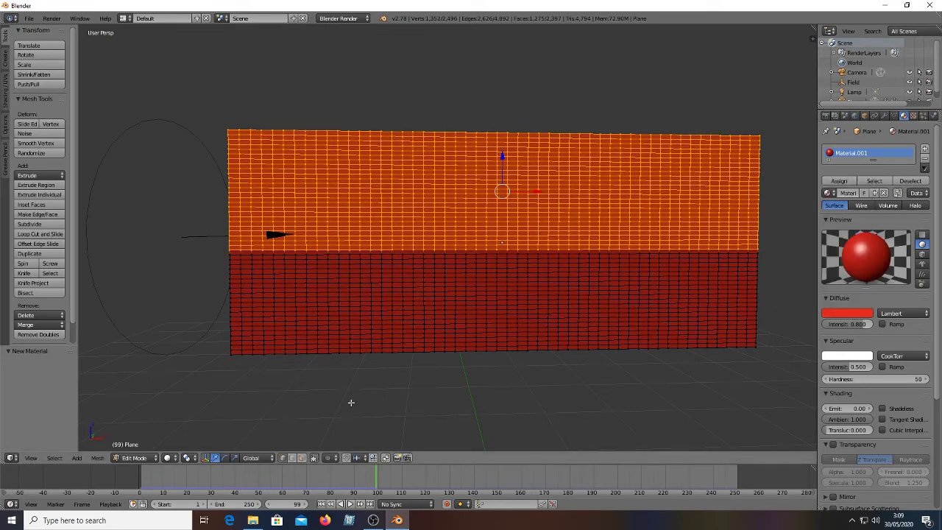
Clear the vertex selection and box-select the lower half of the plane across its full width
{"action": "key", "text": "a"}
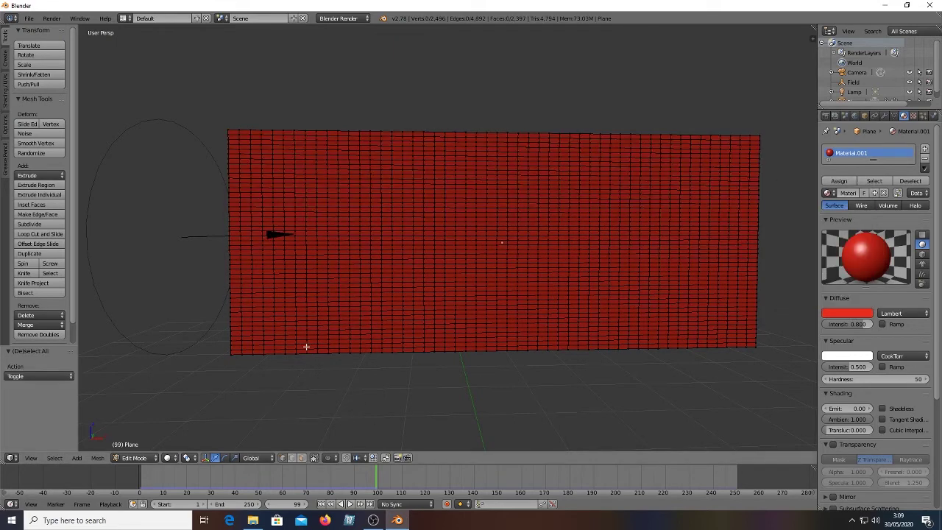
{"action": "key", "text": "Tab"}
{"action": "key", "text": "Tab"}
{"action": "key", "text": "a"}
{"action": "key", "text": "a"}
{"action": "key", "text": "b"}
{"action": "left_click_drag", "start_coordinate": [222, 368], "coordinate": [163, 383]}
{"action": "key", "text": "b"}
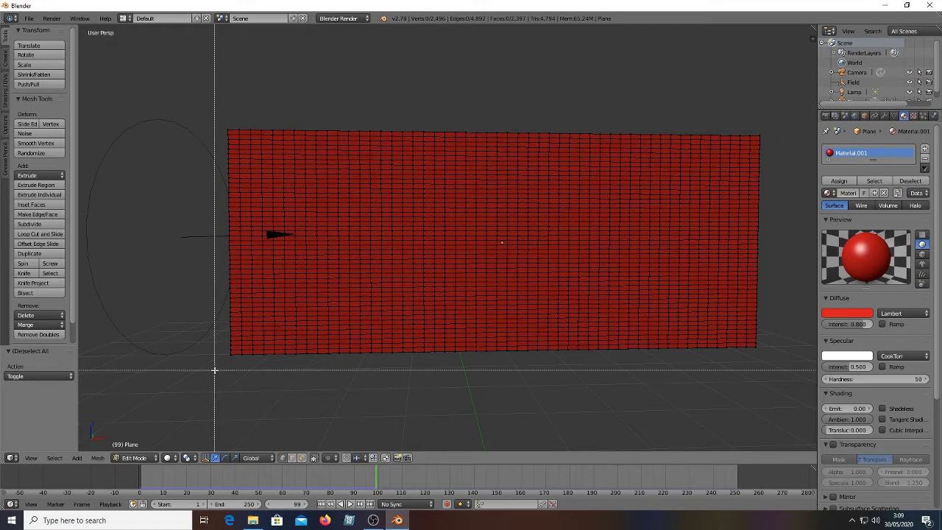
{"action": "left_click_drag", "start_coordinate": [214, 370], "coordinate": [775, 231]}
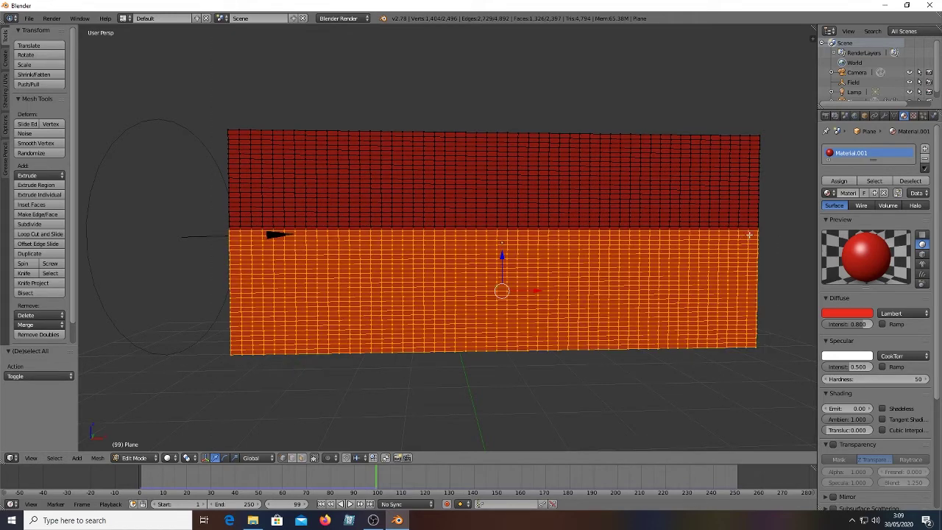
Add a second material slot with a new white material, assign it to the selected lower half, and return to Object Mode
{"action": "left_click", "coordinate": [925, 151]}
{"action": "left_click", "coordinate": [870, 216]}
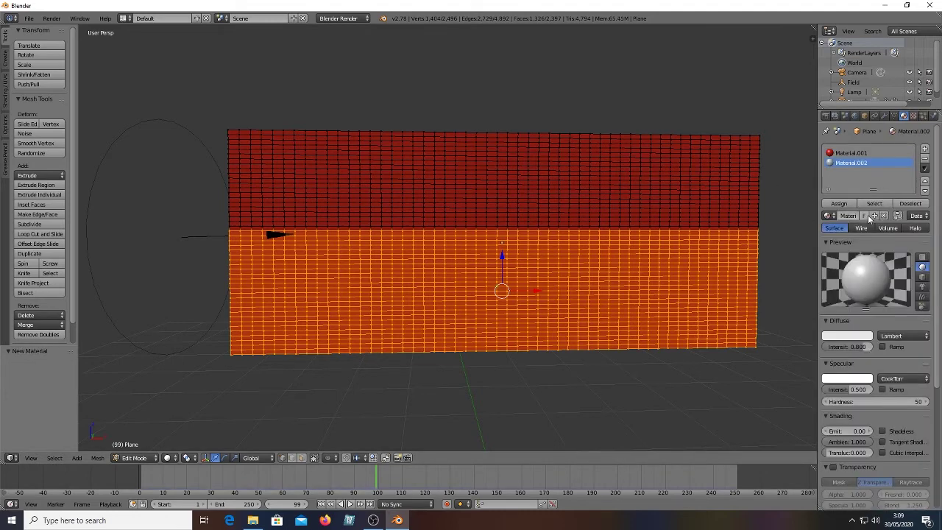
{"action": "left_click", "coordinate": [839, 203]}
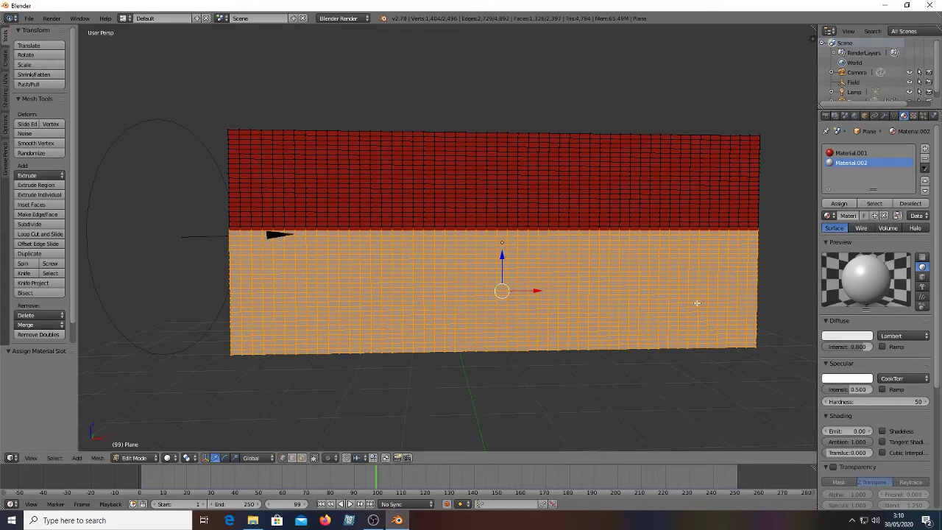
{"action": "key", "text": "Tab"}
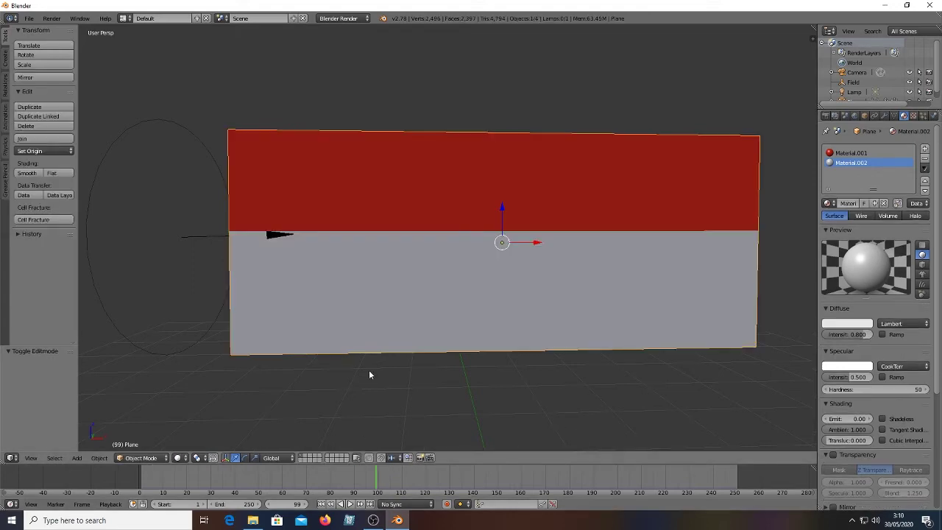
Play the two-coloured flag's animation from a deselected state, apply smooth shading to the flag during playback, and stop it
{"action": "key", "text": "a"}
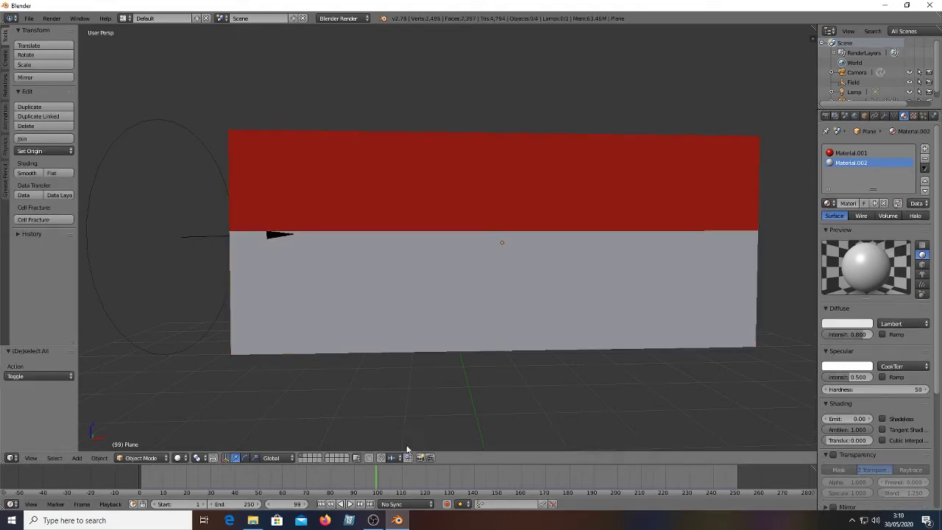
{"action": "left_click", "coordinate": [351, 505]}
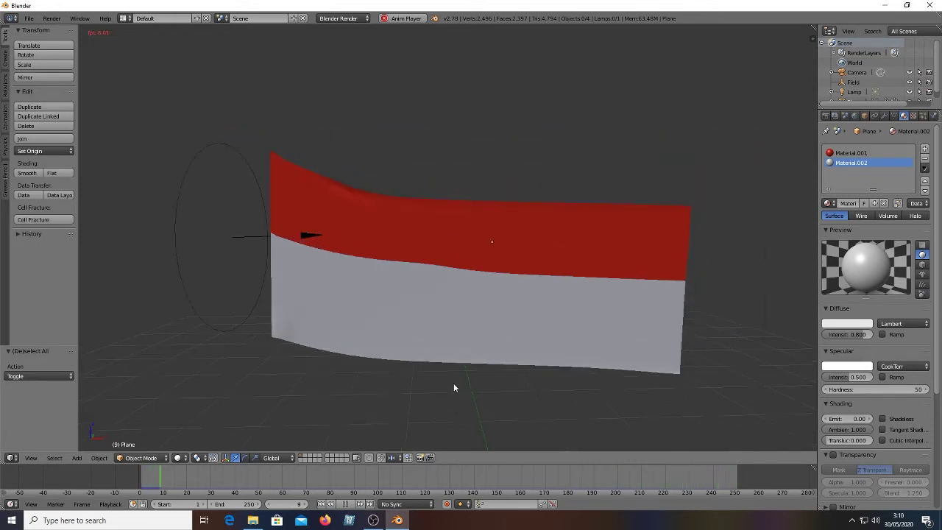
{"action": "scroll", "coordinate": [432, 367], "scroll_direction": "down", "scroll_amount": 1}
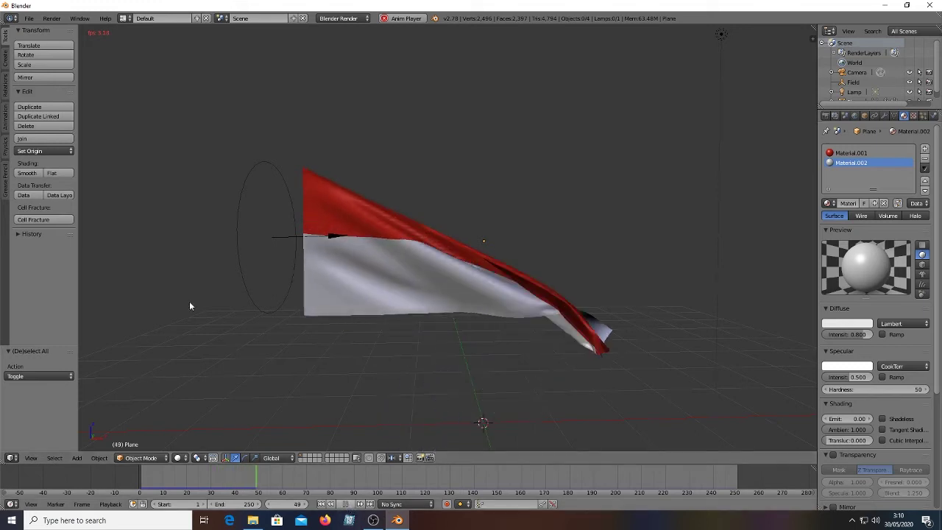
{"action": "right_click", "coordinate": [437, 271]}
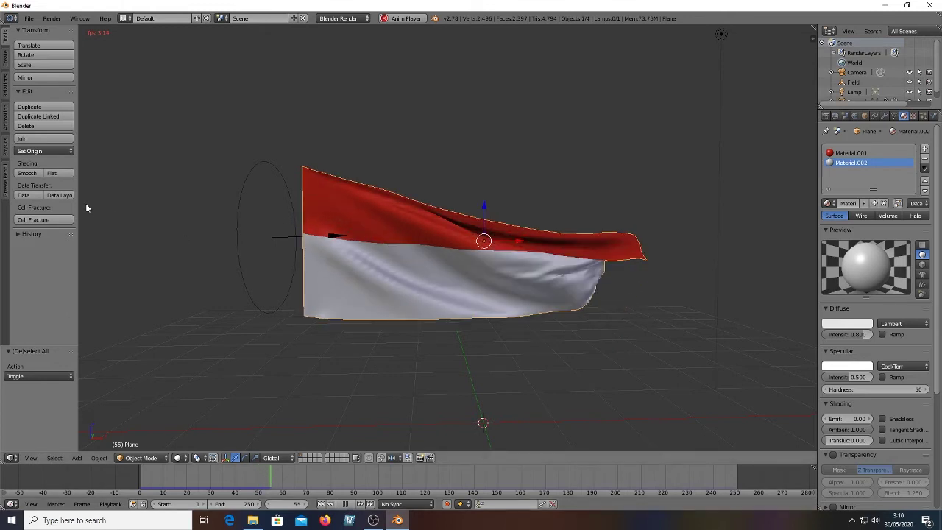
{"action": "left_click", "coordinate": [29, 174]}
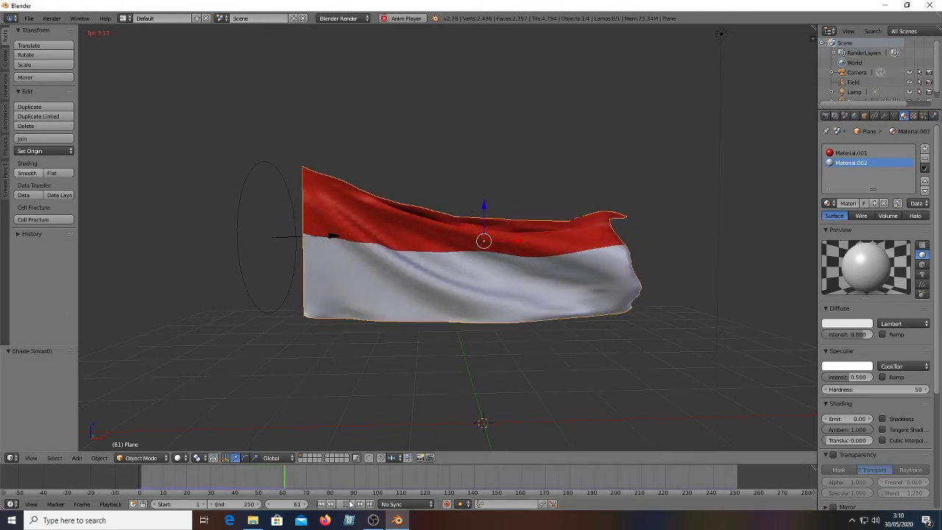
{"action": "left_click", "coordinate": [350, 505]}
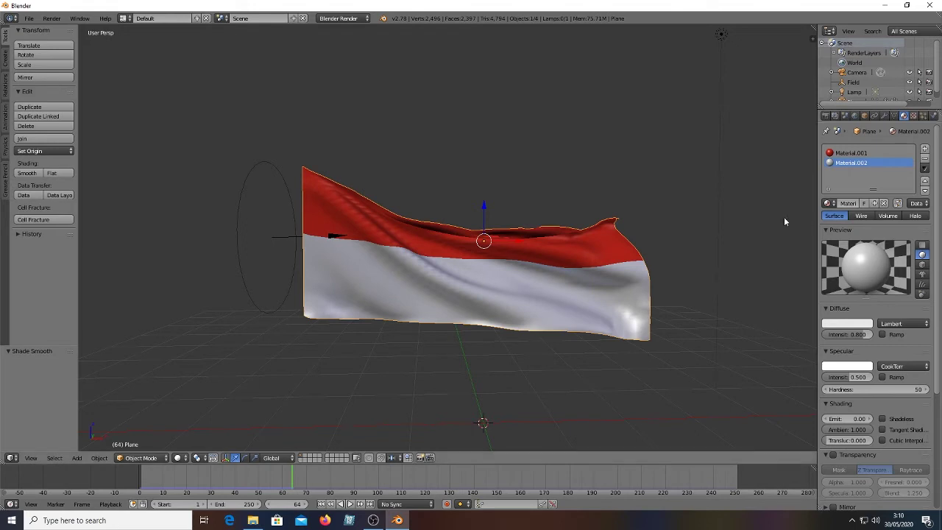
Set the Wind force field's strength to 1000 and play the animation briefly to preview the flag
{"action": "right_click", "coordinate": [239, 253]}
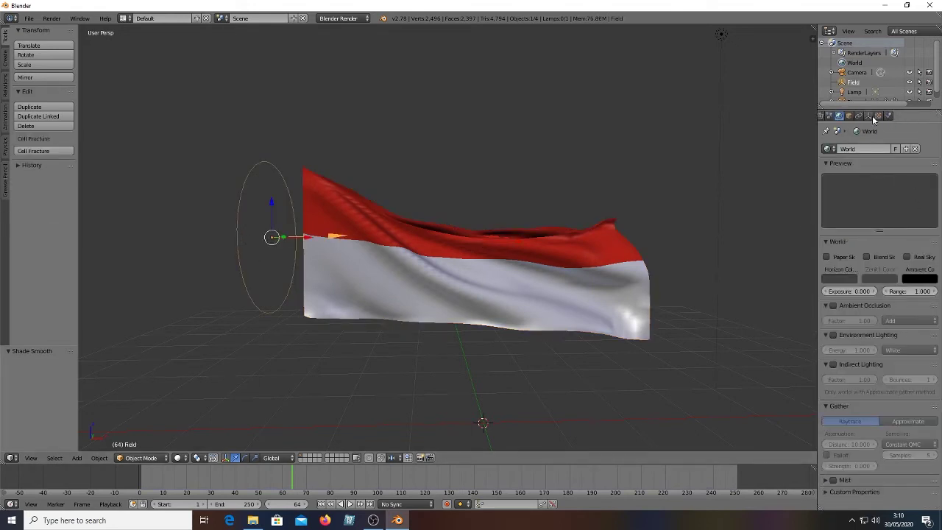
{"action": "left_click", "coordinate": [870, 116]}
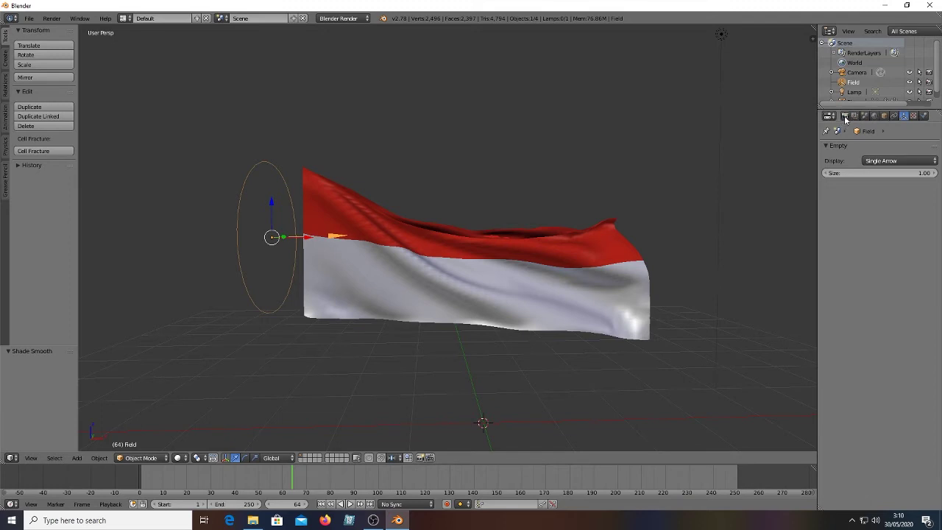
{"action": "left_click", "coordinate": [924, 117]}
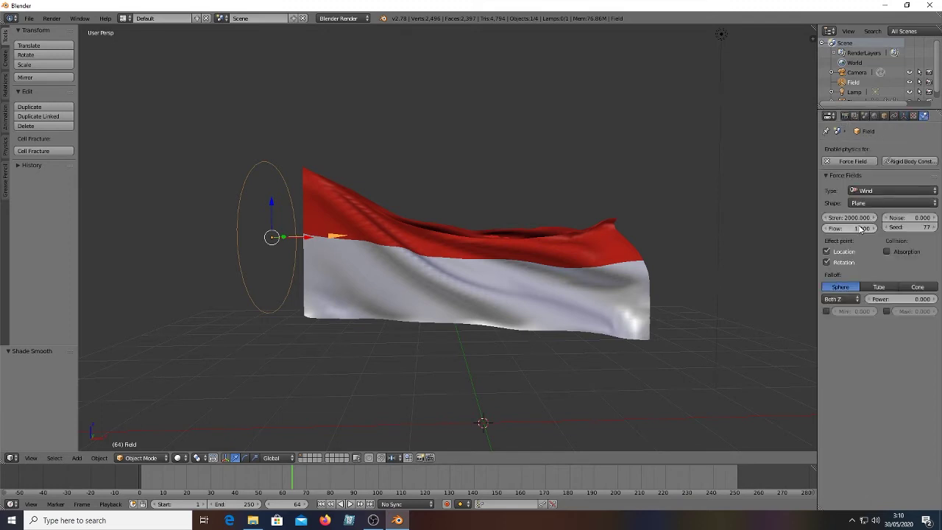
{"action": "left_click", "coordinate": [853, 217]}
{"action": "key", "text": "BackSpace"}
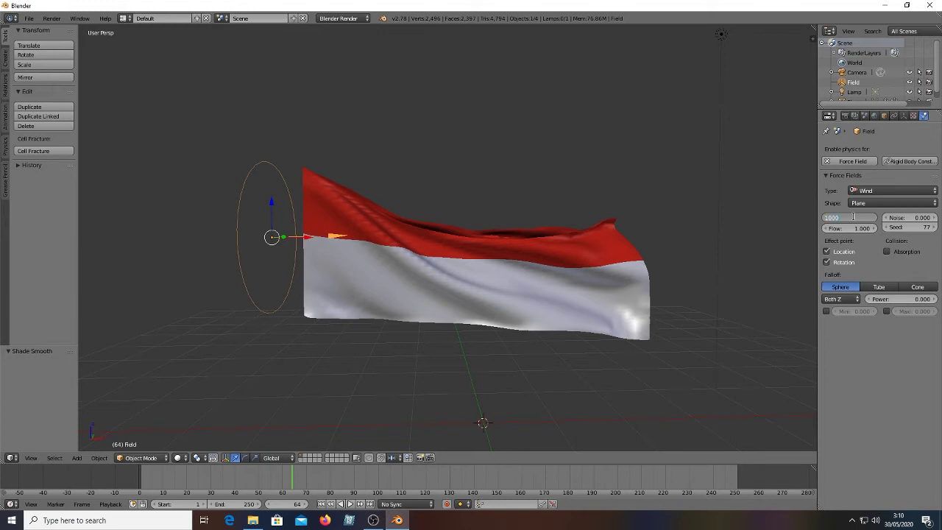
{"action": "type", "text": "1000"}
{"action": "key", "text": "Return"}
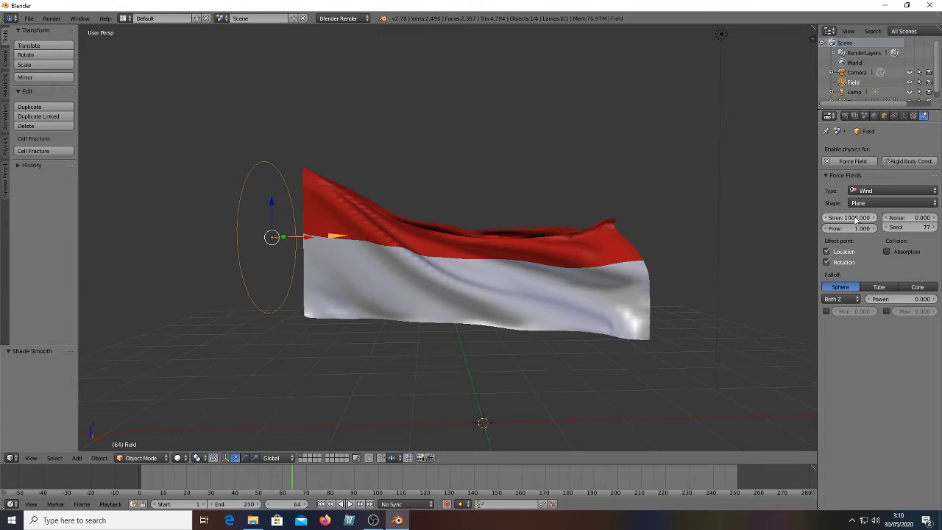
{"action": "left_click", "coordinate": [351, 504]}
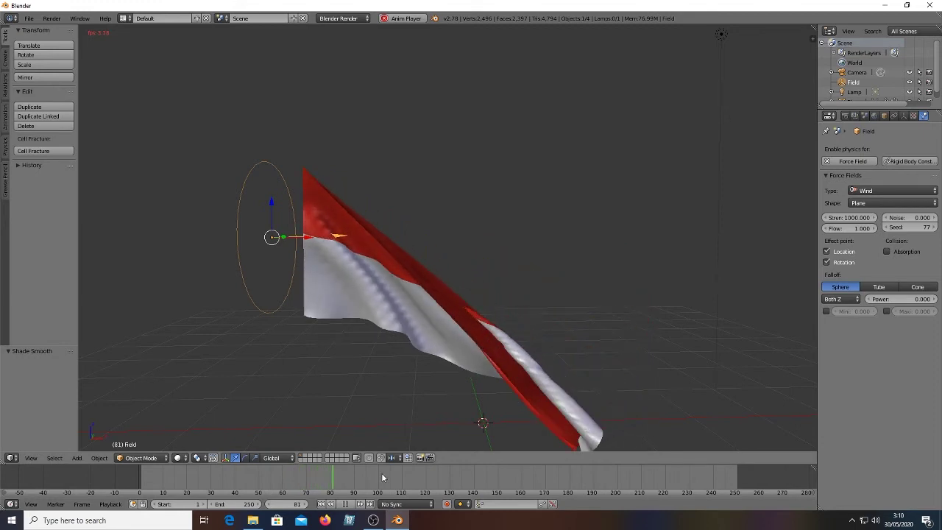
{"action": "left_click", "coordinate": [351, 504]}
Move the Wind force field about 0.34 along X towards the flag and replay part of the animation
{"action": "mouse_move", "coordinate": [358, 318]}
{"action": "middle_mouse_down"}
{"action": "mouse_move", "coordinate": [403, 335]}
{"action": "mouse_move", "coordinate": [461, 302]}
{"action": "mouse_move", "coordinate": [407, 291]}
{"action": "mouse_move", "coordinate": [396, 304]}
{"action": "mouse_move", "coordinate": [361, 308]}
{"action": "middle_mouse_up"}
{"action": "left_click_drag", "start_coordinate": [318, 251], "coordinate": [349, 247]}
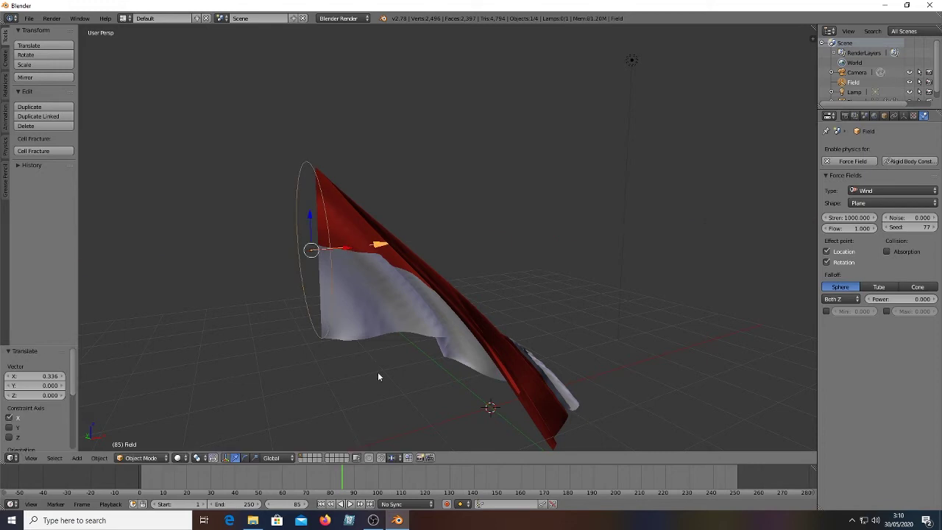
{"action": "left_click", "coordinate": [349, 504]}
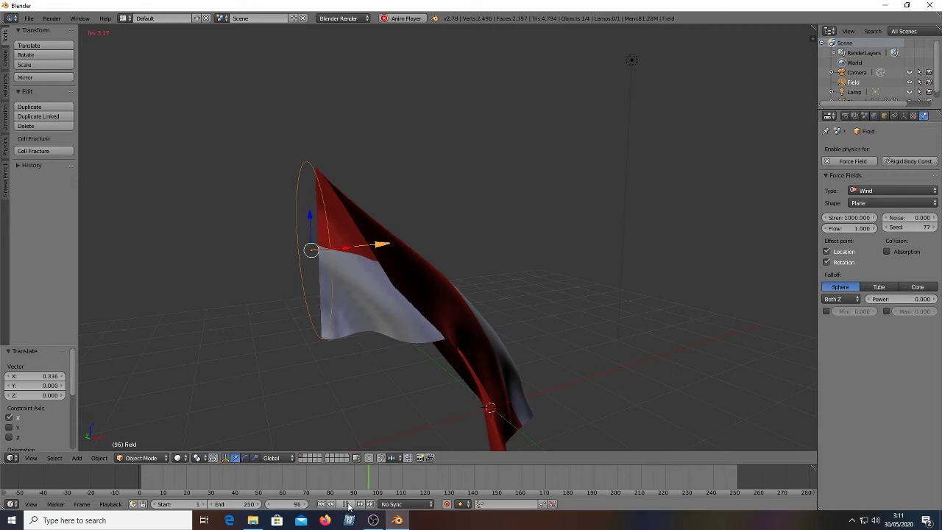
{"action": "key", "text": "alt+a"}
Set the Wind force field's strength to 2000 and play the animation for a while, stopping it again
{"action": "left_click", "coordinate": [859, 217]}
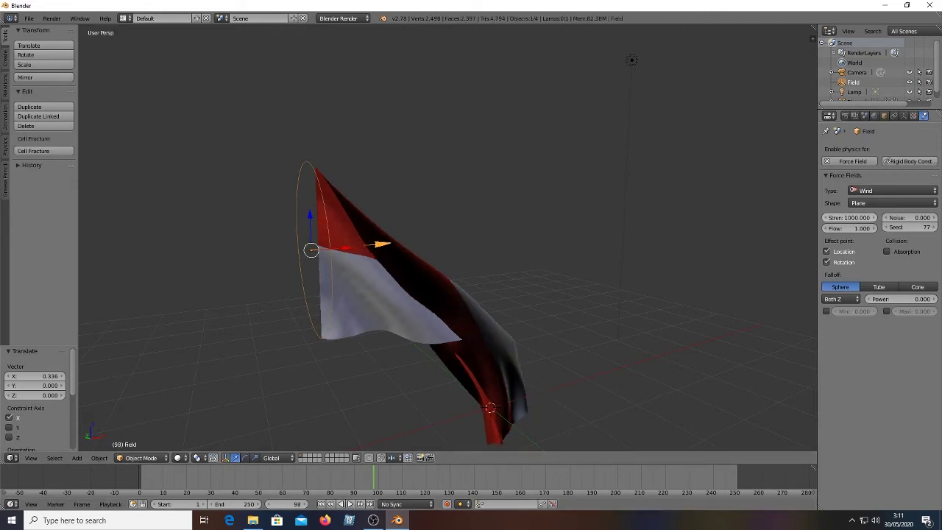
{"action": "key", "text": "BackSpace"}
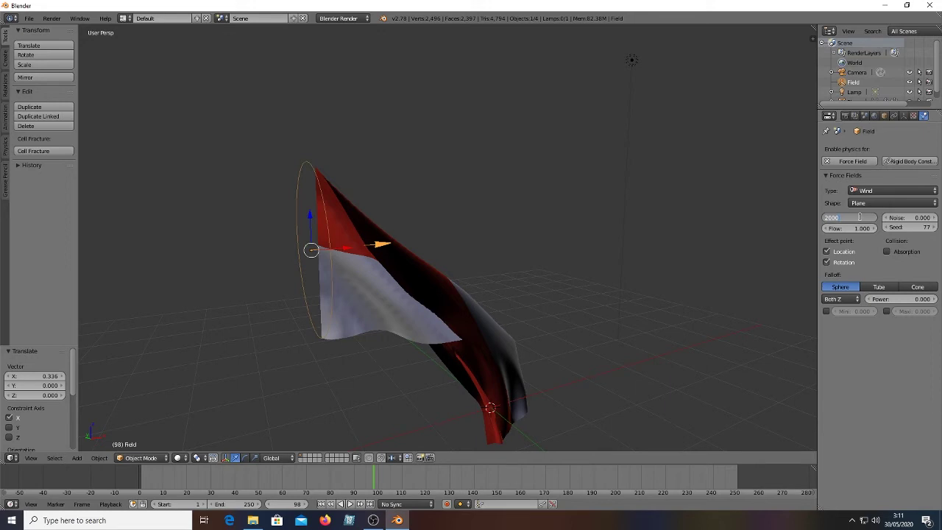
{"action": "key", "text": "Return"}
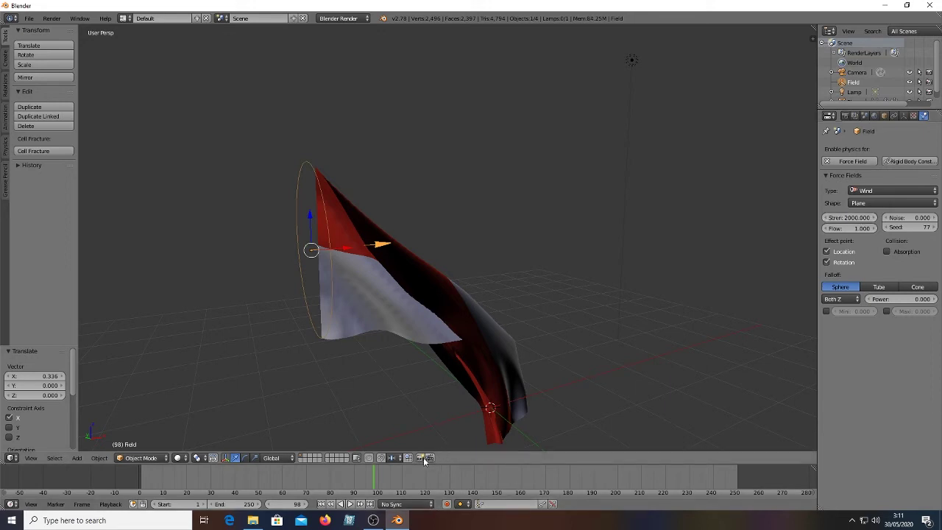
{"action": "left_click", "coordinate": [350, 504]}
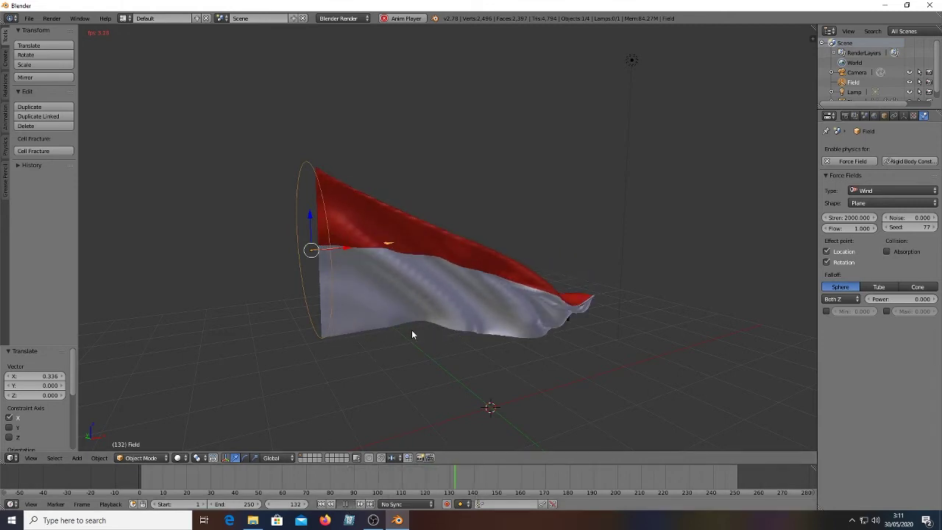
{"action": "scroll", "coordinate": [421, 323], "scroll_direction": "down", "scroll_amount": 1}
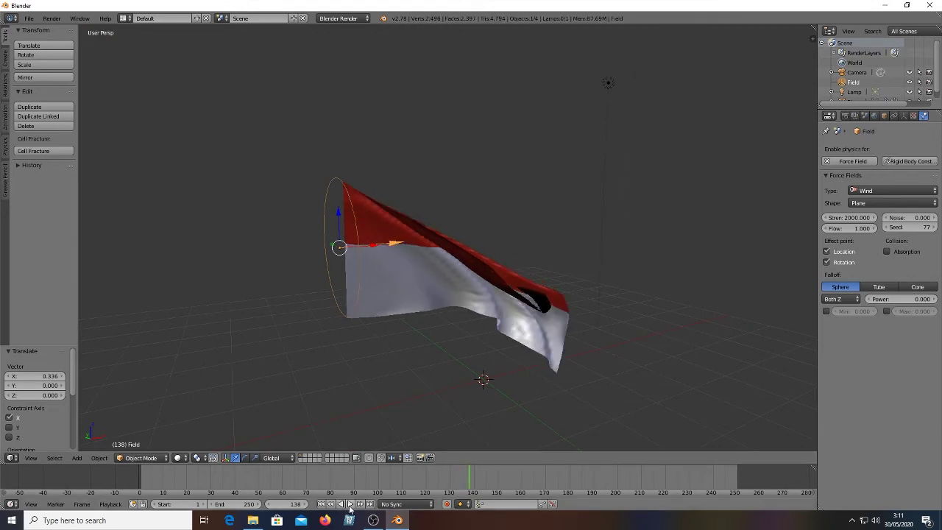
{"action": "left_click", "coordinate": [346, 504]}
Clear the object selection and add a cube mesh at the 3D cursor below the flag
{"action": "scroll", "coordinate": [396, 347], "scroll_direction": "down", "scroll_amount": 3}
{"action": "scroll", "coordinate": [368, 347], "scroll_direction": "up", "scroll_amount": 1}
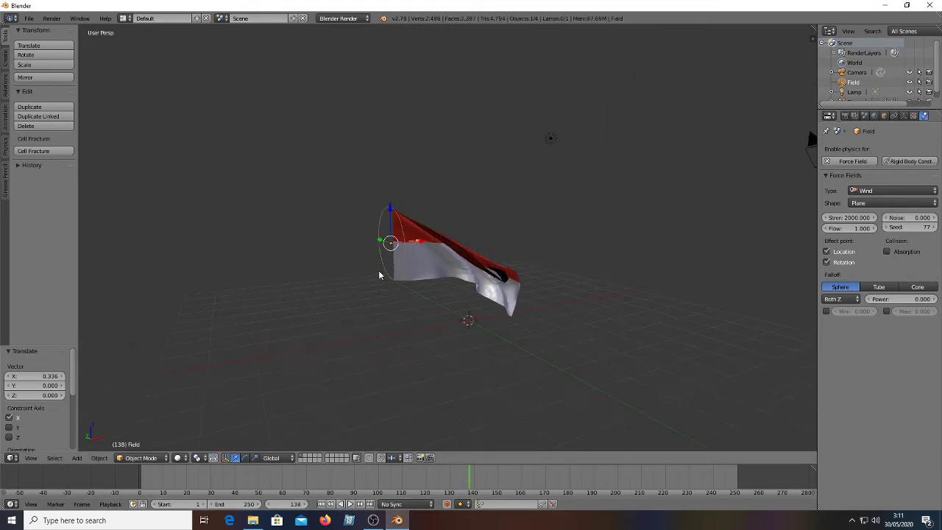
{"action": "key", "text": "a"}
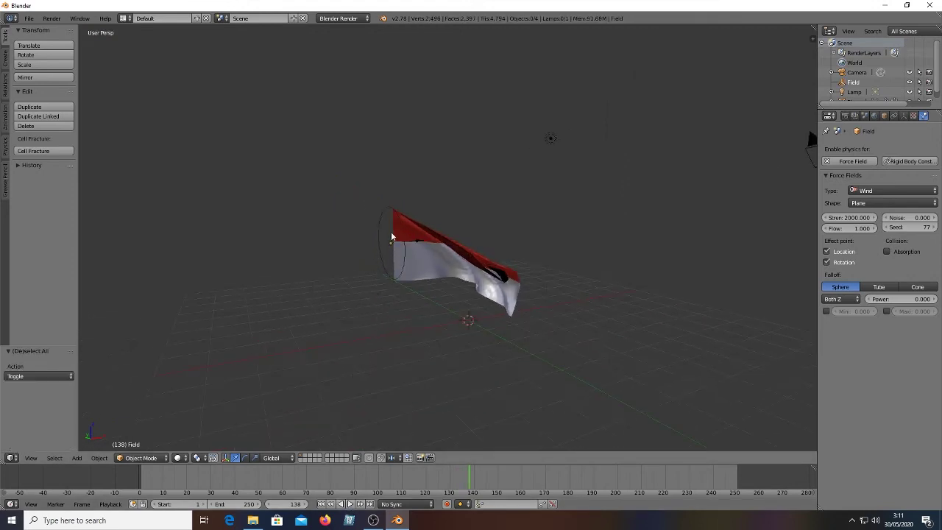
{"action": "scroll", "coordinate": [456, 213], "scroll_direction": "down", "scroll_amount": 2}
{"action": "scroll", "coordinate": [452, 259], "scroll_direction": "up", "scroll_amount": 3}
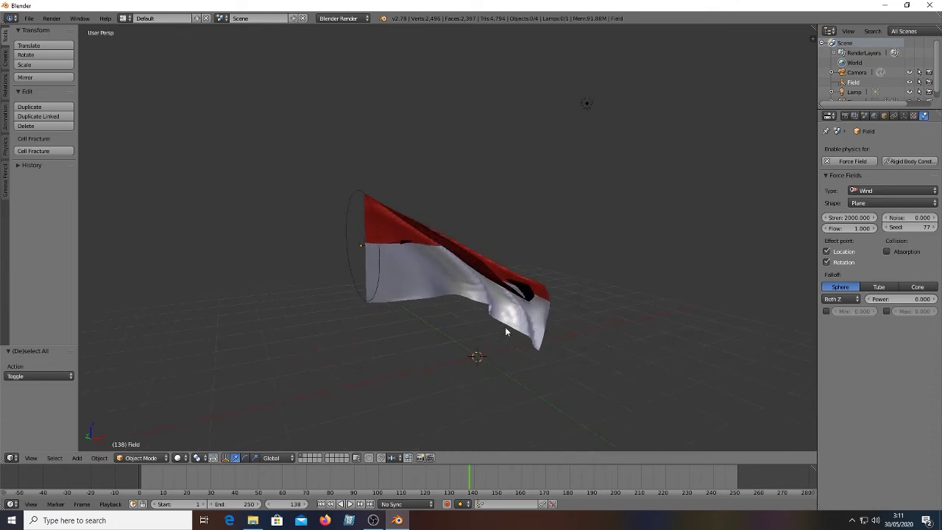
{"action": "middle_click_drag", "start_coordinate": [506, 326], "coordinate": [469, 353]}
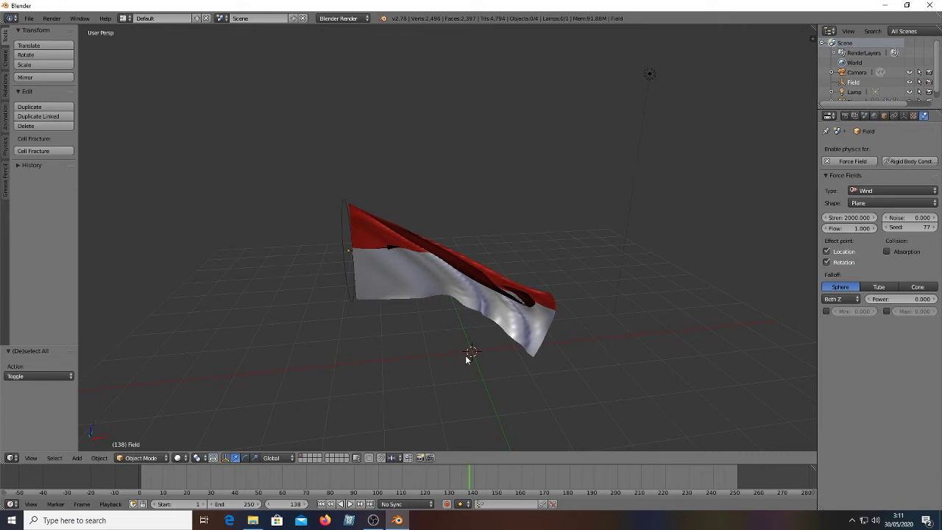
{"action": "key", "text": "shift+a"}
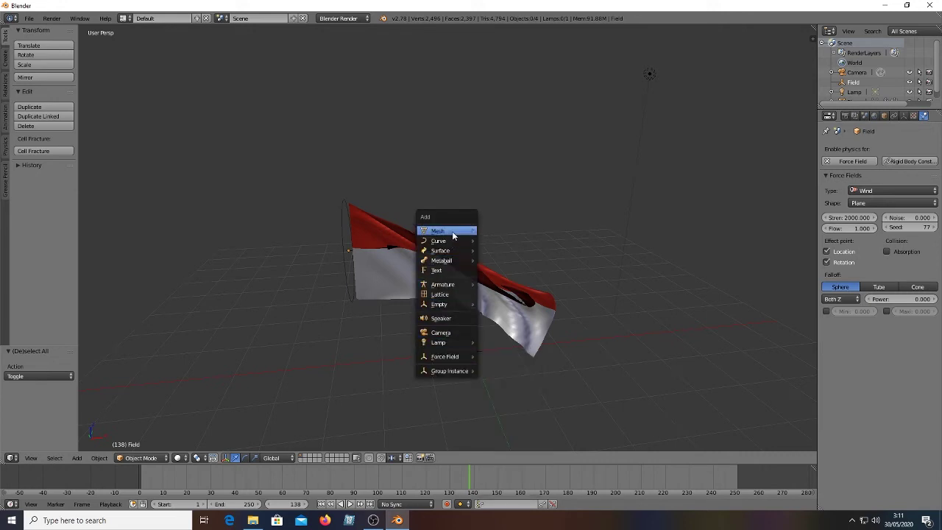
{"action": "mouse_move", "coordinate": [452, 231]}
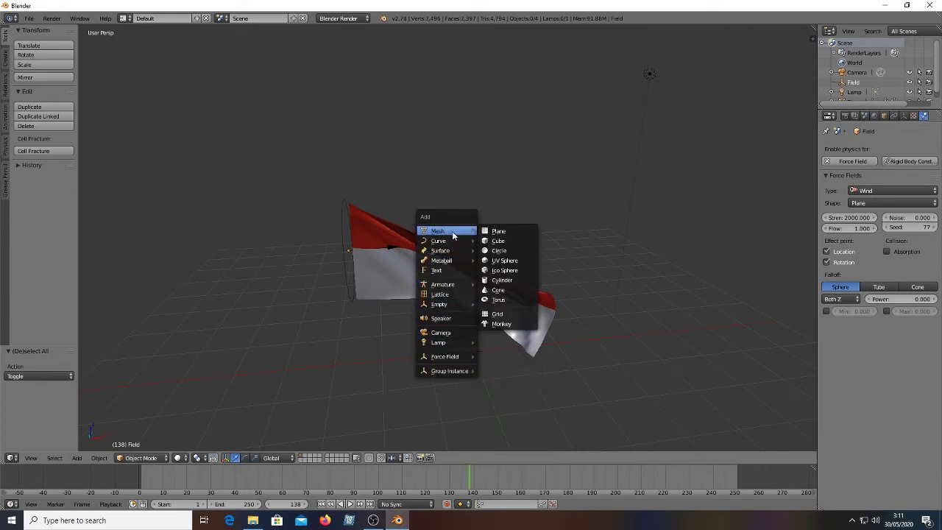
{"action": "left_click", "coordinate": [498, 242]}
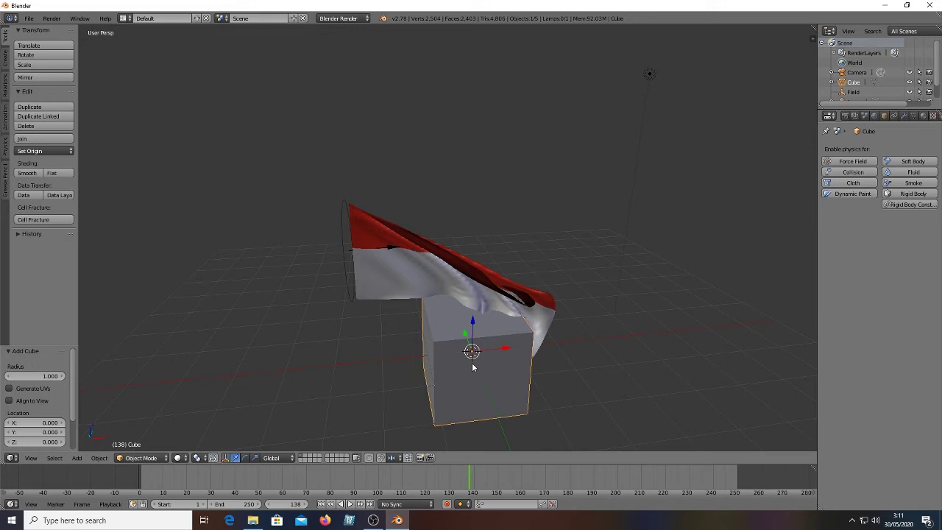
{"action": "type", "text": "sx"}
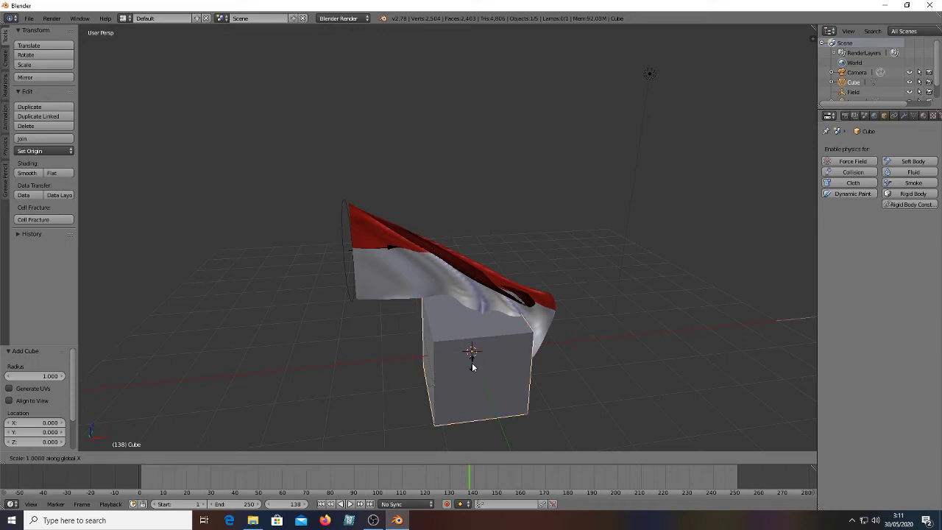
{"action": "type", "text": "0.1"}
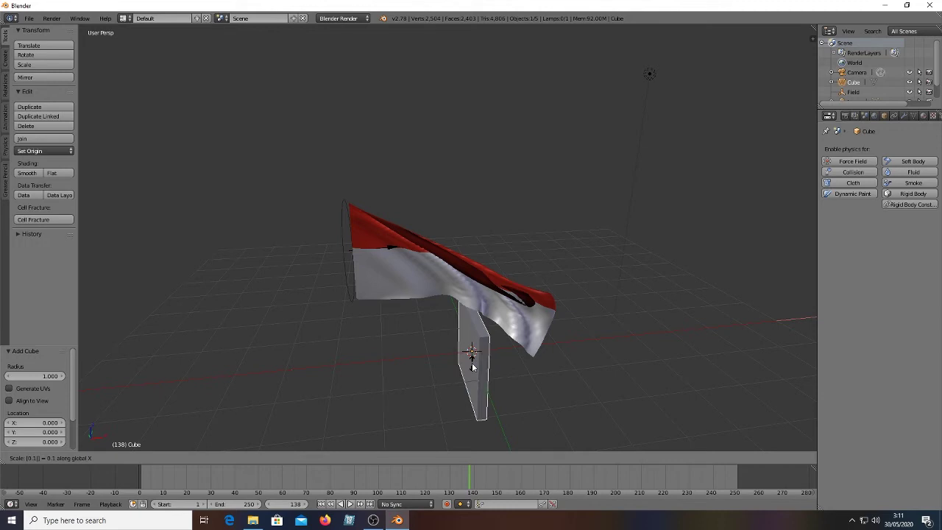
{"action": "key", "text": "Escape"}
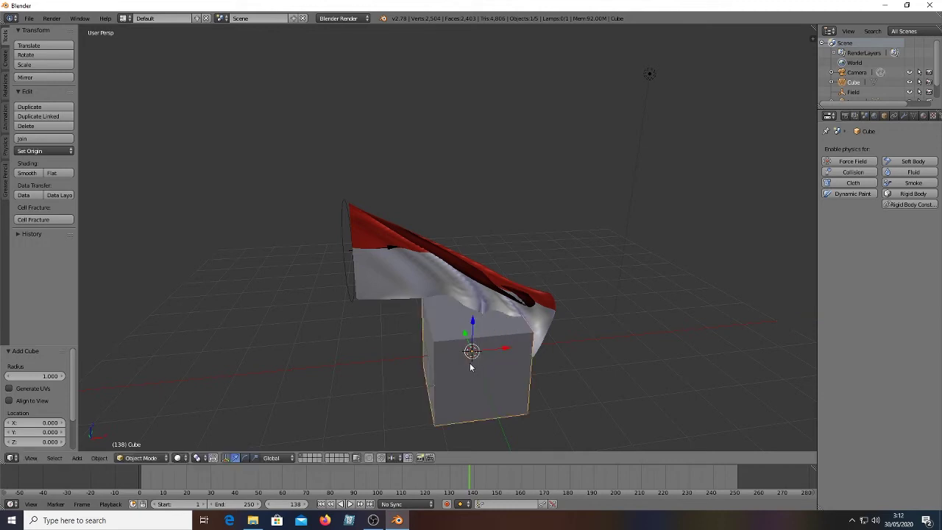
Flatten the cube by scaling it to 0.1 along Z and move it about -2.81 along X
{"action": "type", "text": "sz"}
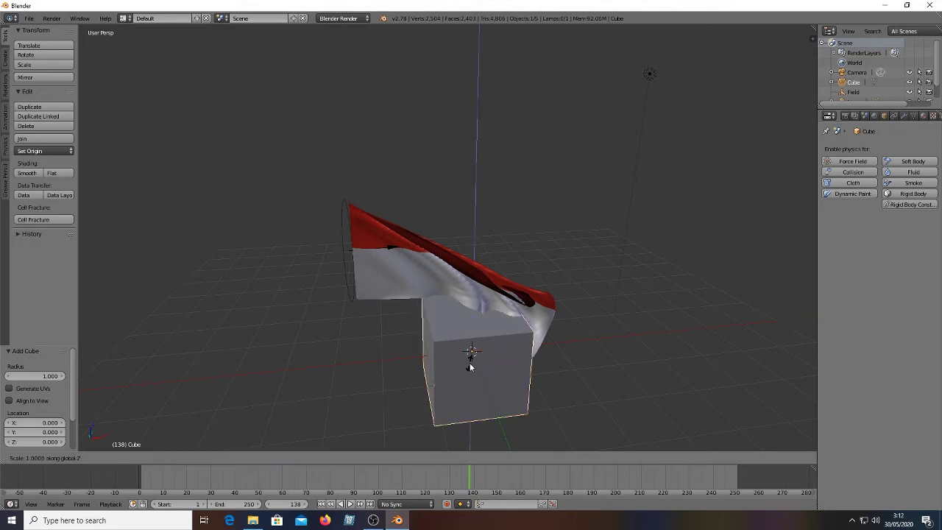
{"action": "type", "text": "0.1"}
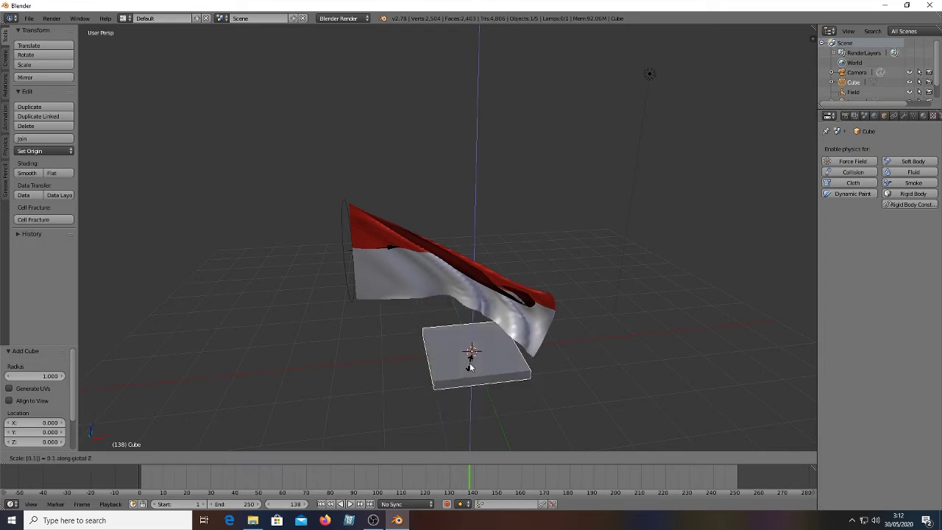
{"action": "key", "text": "Return"}
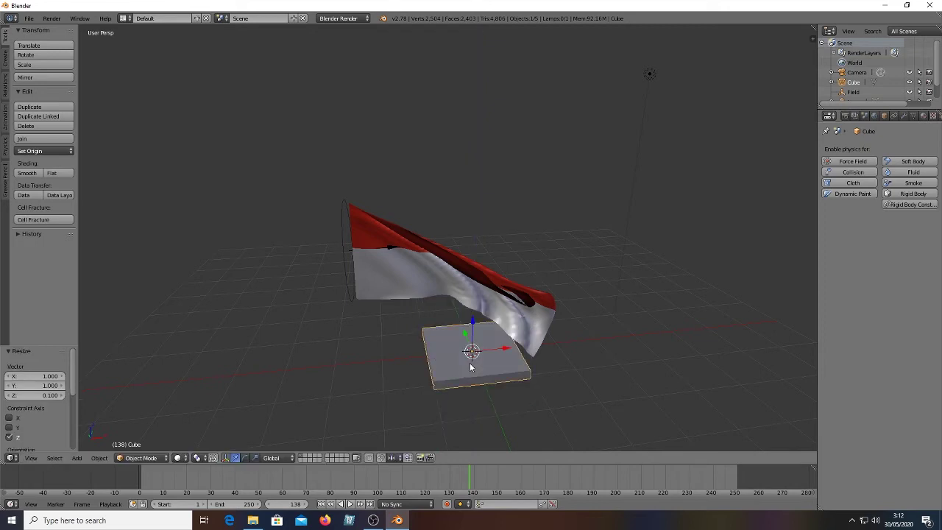
{"action": "left_click_drag", "start_coordinate": [506, 352], "coordinate": [379, 366]}
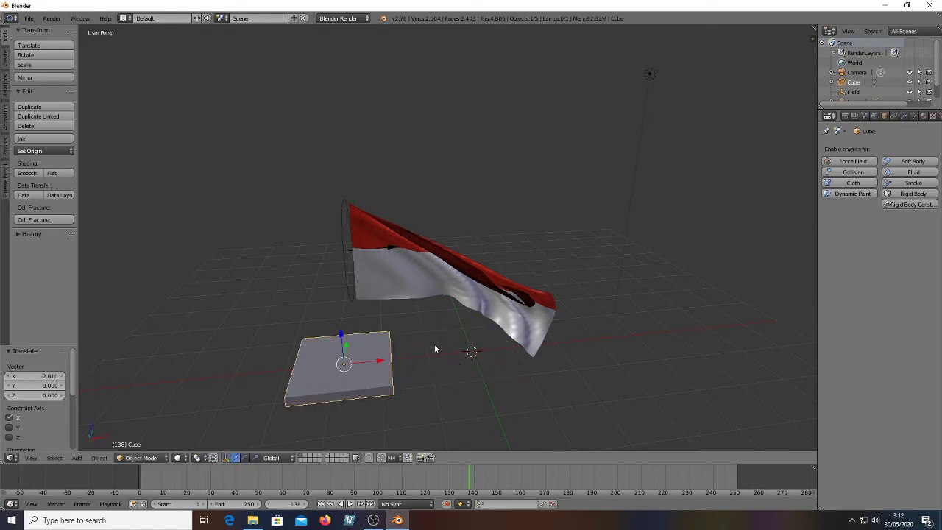
Raise the flag about 1.85 along Z and the Wind force field about 1.83 to the same height
{"action": "middle_click_drag", "start_coordinate": [440, 343], "coordinate": [439, 323]}
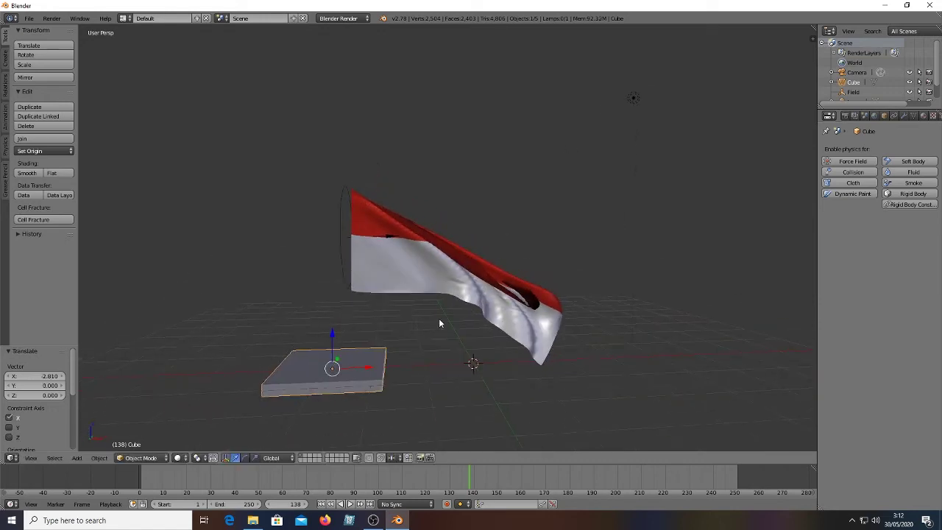
{"action": "right_click", "coordinate": [386, 258]}
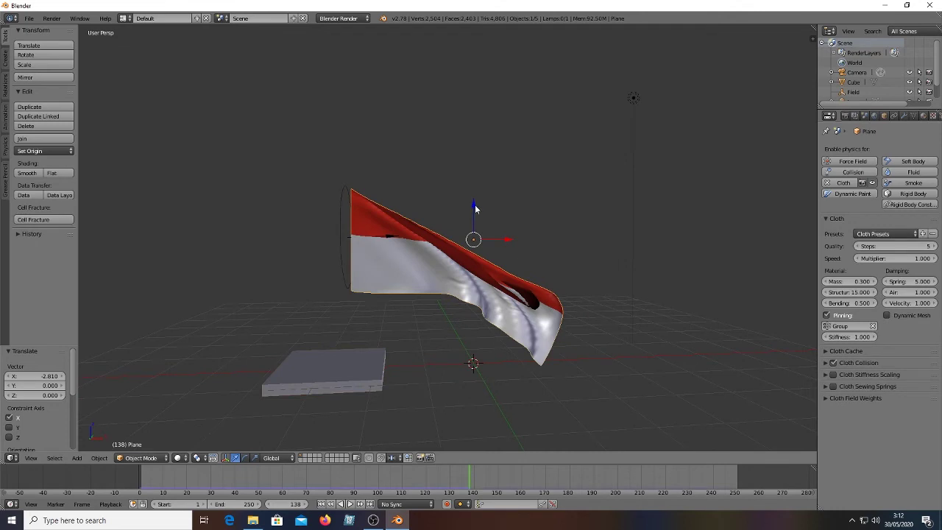
{"action": "left_click_drag", "start_coordinate": [475, 210], "coordinate": [479, 113]}
{"action": "right_click", "coordinate": [344, 239]}
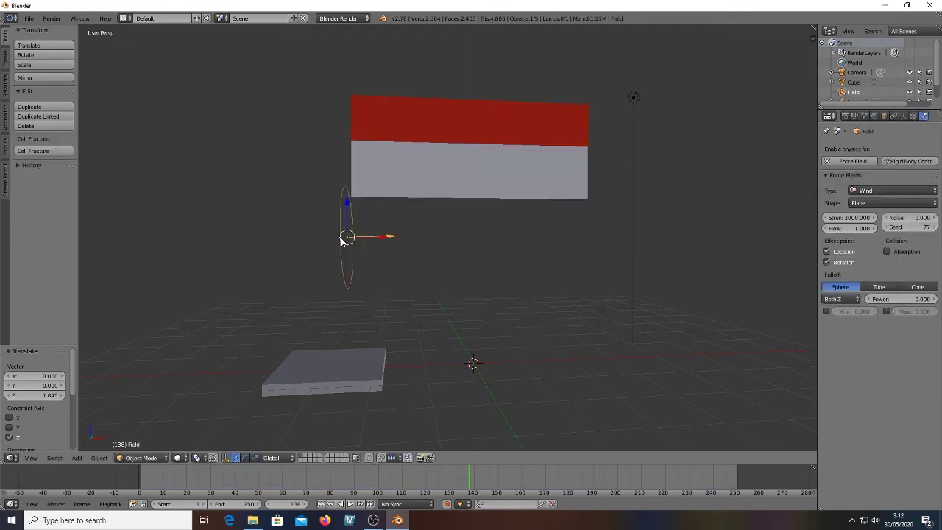
{"action": "left_click_drag", "start_coordinate": [348, 206], "coordinate": [355, 112]}
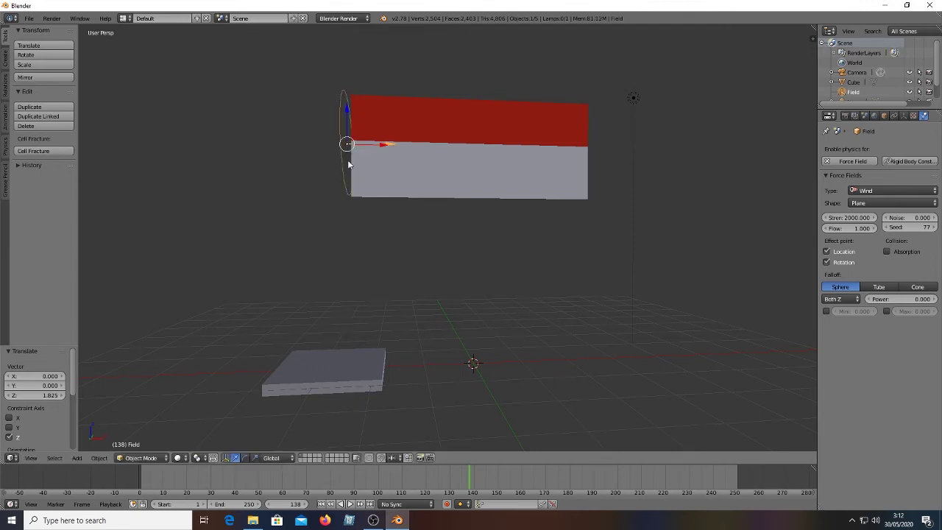
Select the flattened cube, display the scene in wireframe, and open the cube's mesh for editing
{"action": "middle_click_drag", "start_coordinate": [369, 230], "coordinate": [324, 352]}
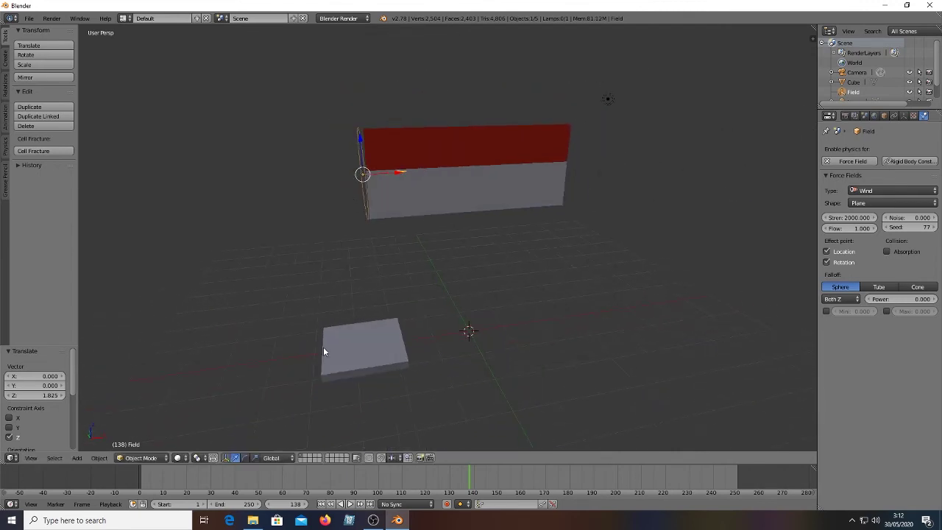
{"action": "left_click", "coordinate": [366, 347]}
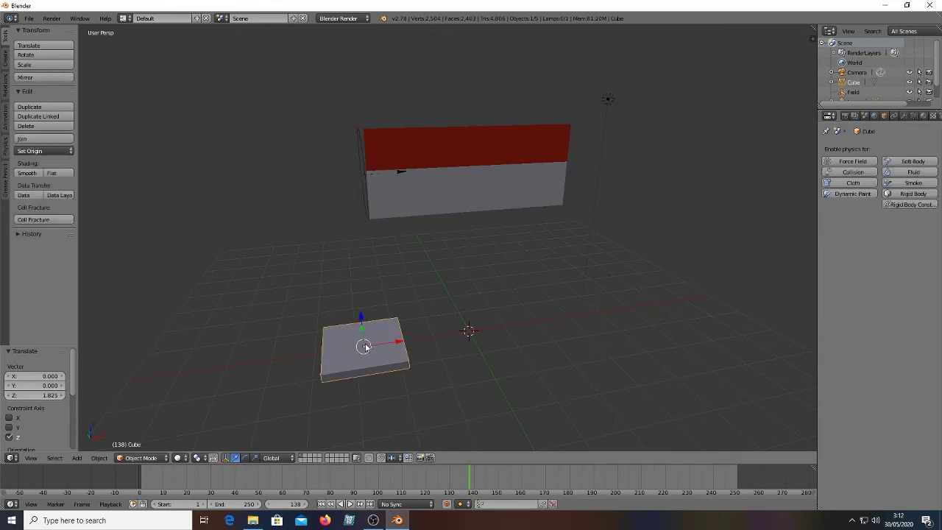
{"action": "left_click", "coordinate": [184, 460]}
{"action": "left_click", "coordinate": [203, 436]}
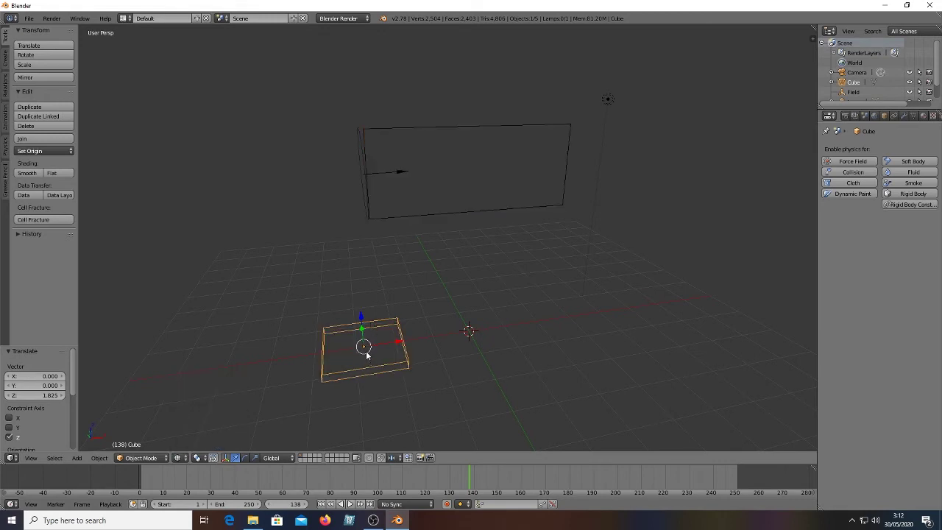
{"action": "key", "text": "Tab"}
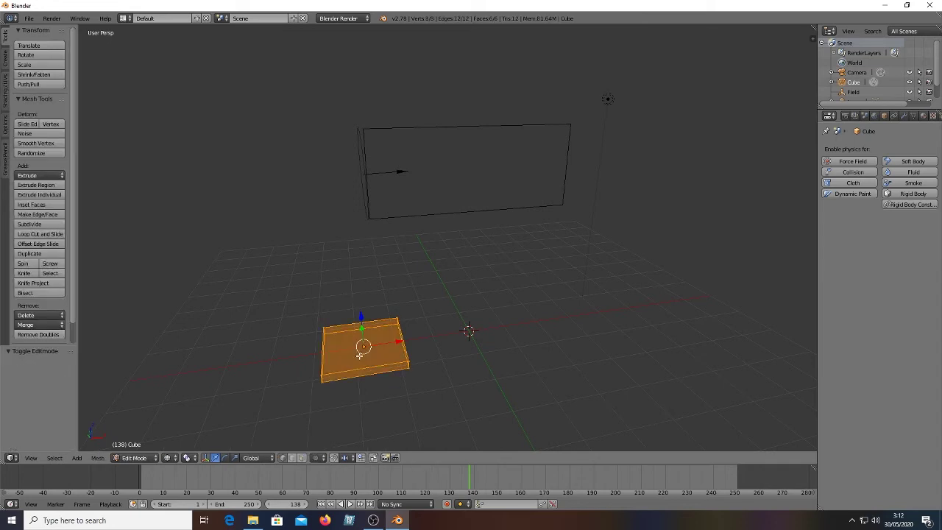
Add two closely spaced loop cuts running along Y near the middle of the flattened cube
{"action": "middle_click_drag", "start_coordinate": [375, 341], "coordinate": [438, 331]}
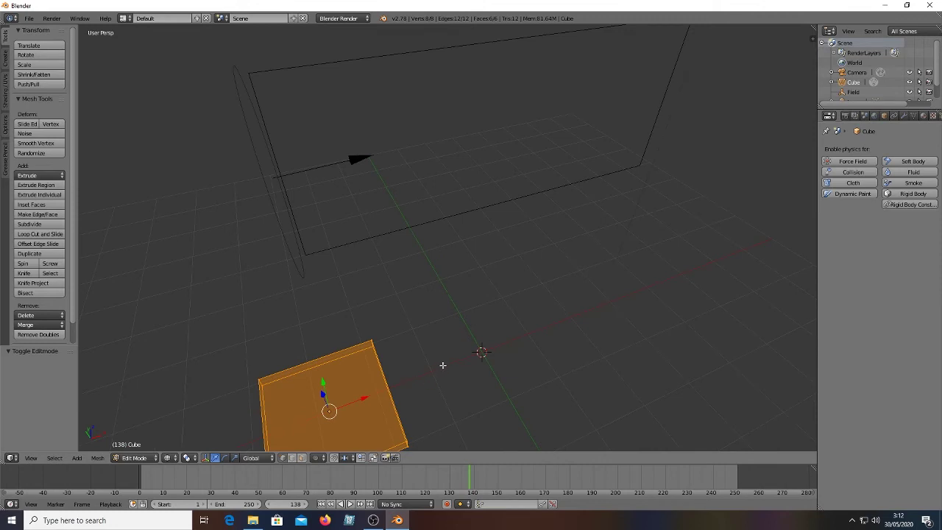
{"action": "middle_click_drag", "start_coordinate": [441, 366], "coordinate": [380, 354]}
{"action": "middle_click_drag", "start_coordinate": [432, 319], "coordinate": [528, 328]}
{"action": "scroll", "coordinate": [469, 324], "scroll_direction": "up", "scroll_amount": 3}
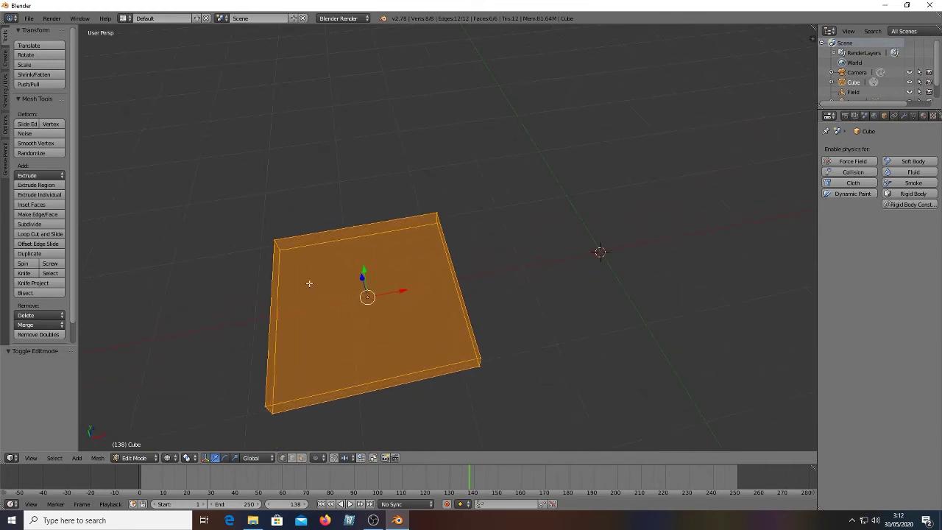
{"action": "key", "text": "ctrl+r"}
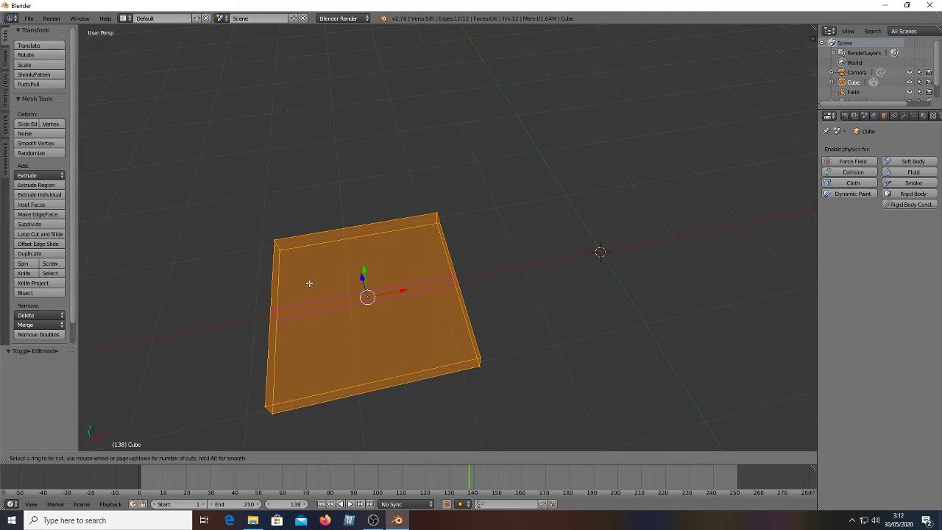
{"action": "left_click", "coordinate": [398, 226]}
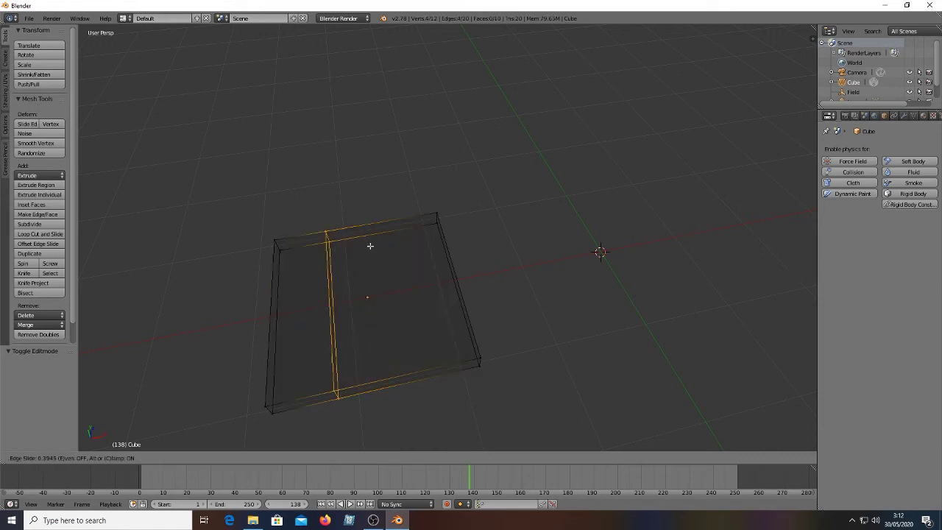
{"action": "left_click", "coordinate": [379, 246]}
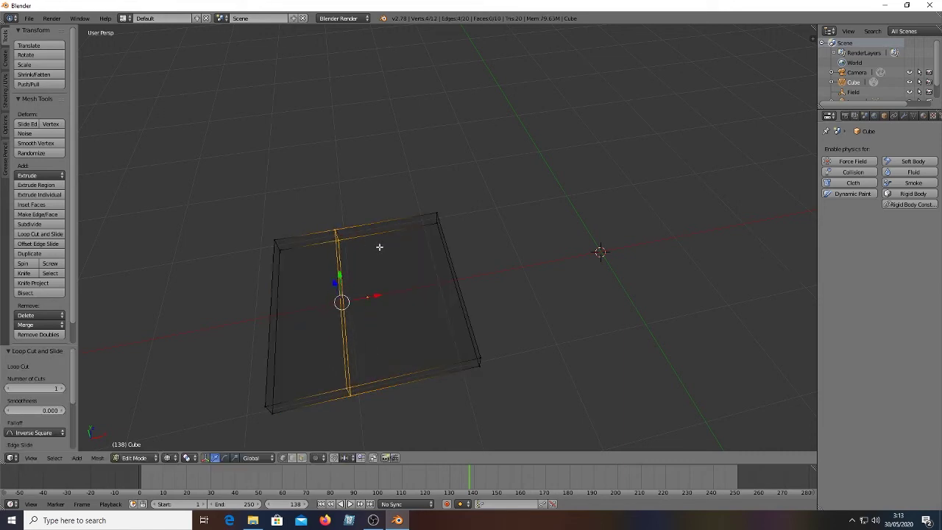
{"action": "key", "text": "ctrl+r"}
{"action": "left_click", "coordinate": [380, 246]}
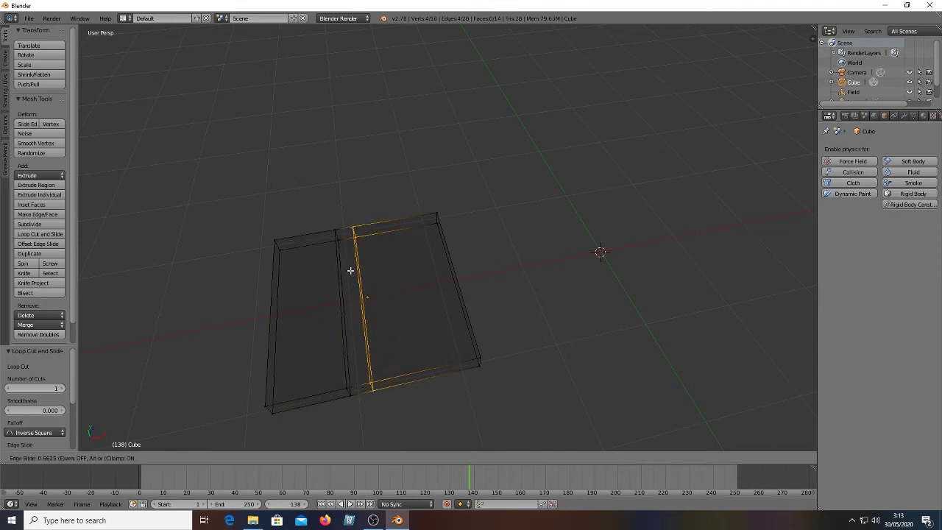
{"action": "left_click", "coordinate": [349, 272]}
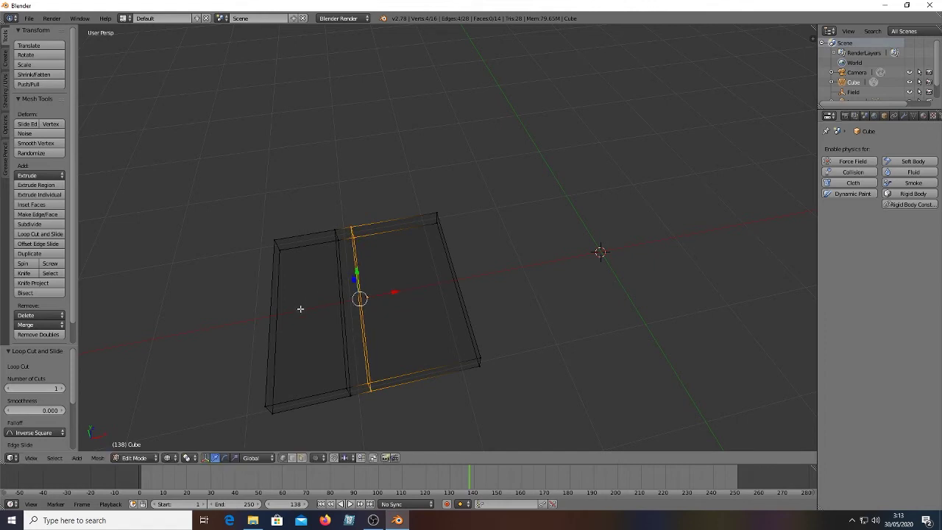
Add two closely spaced loop cuts running along X across the slab's middle, crossing the first pair
{"action": "key", "text": "ctrl+r"}
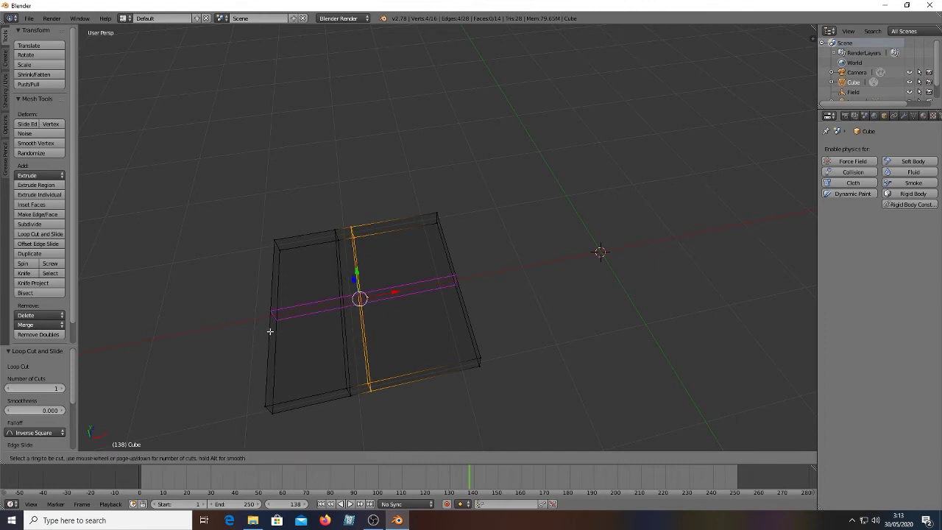
{"action": "left_click", "coordinate": [270, 331]}
{"action": "left_click", "coordinate": [277, 328]}
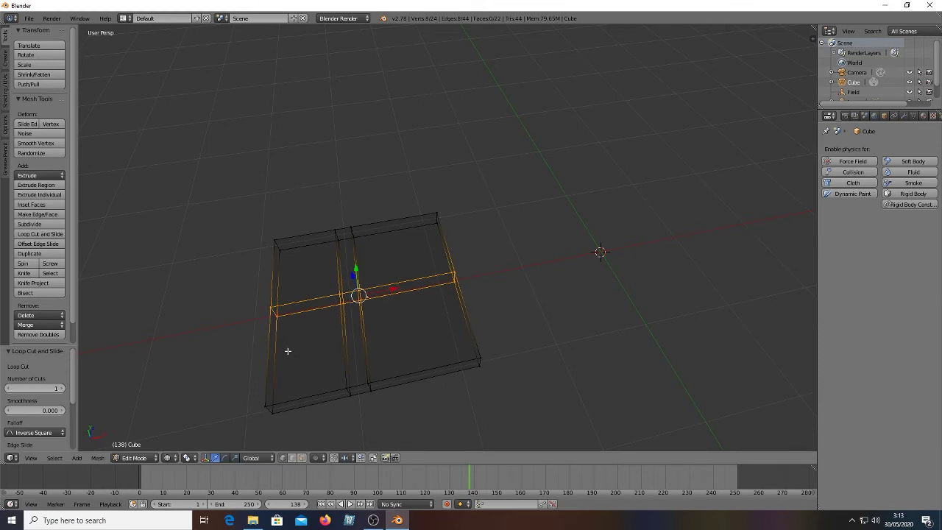
{"action": "key", "text": "ctrl+r"}
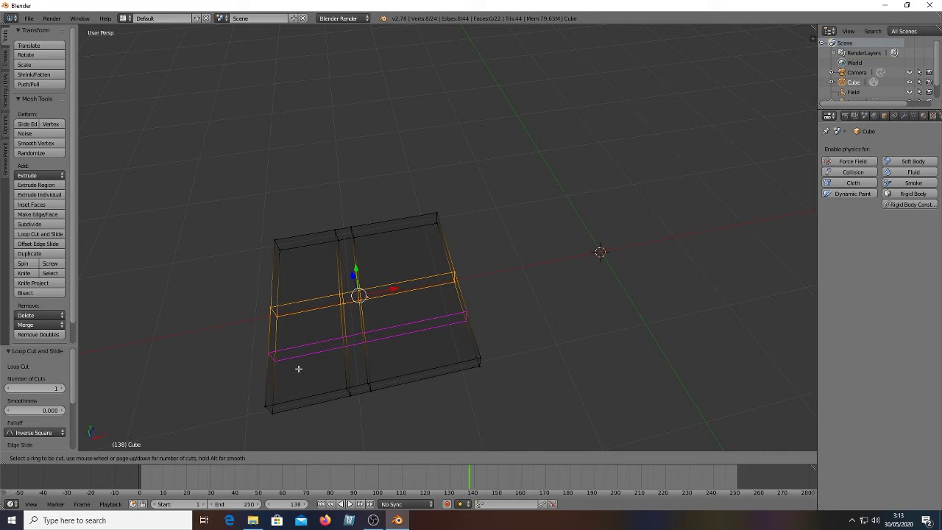
{"action": "left_click", "coordinate": [298, 368]}
{"action": "left_click", "coordinate": [305, 335]}
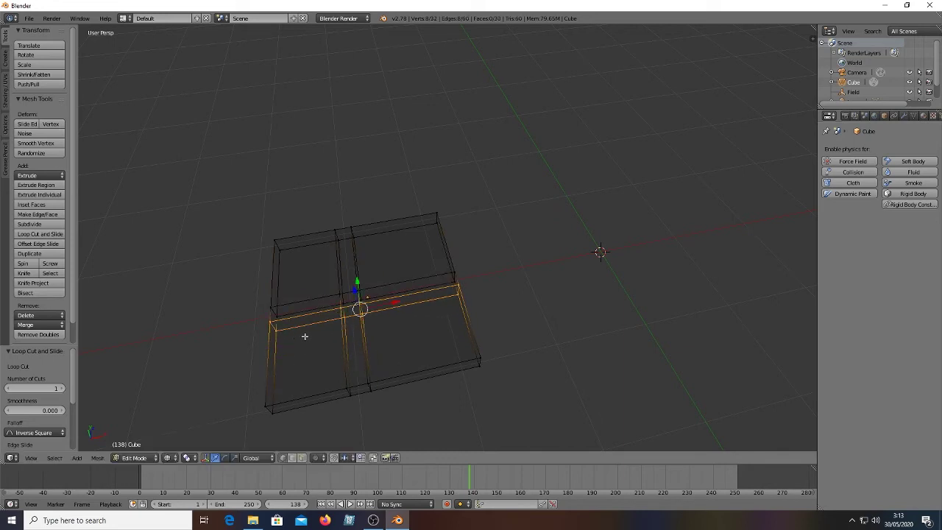
Return to solid shading and extrude only the small centre face on the slab's top about 3.5 upward as a pole
{"action": "left_click", "coordinate": [168, 457]}
{"action": "left_click", "coordinate": [185, 424]}
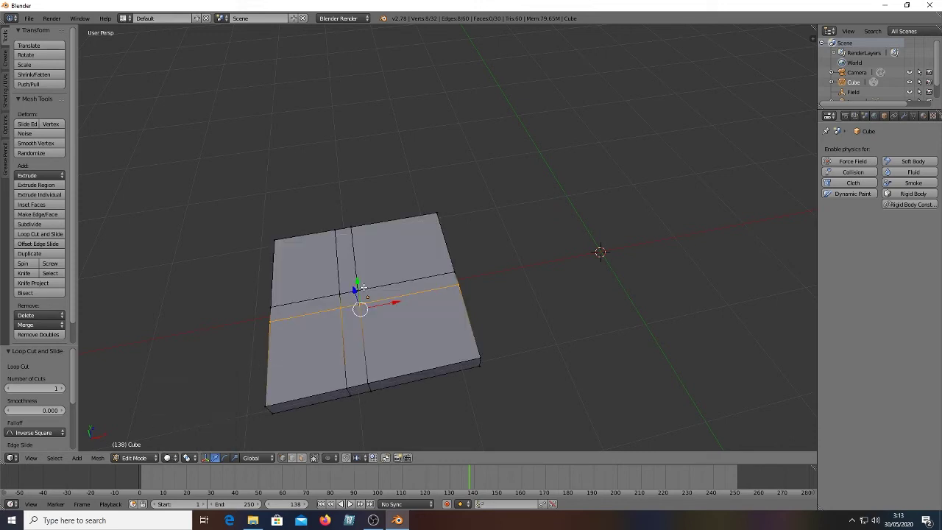
{"action": "key", "text": "a"}
{"action": "middle_click_drag", "start_coordinate": [412, 246], "coordinate": [536, 314]}
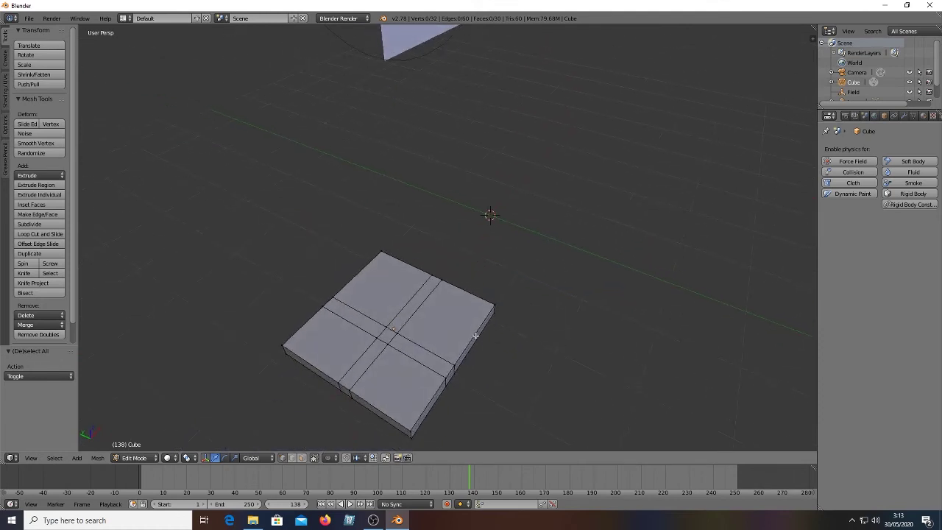
{"action": "left_click", "coordinate": [303, 457]}
{"action": "right_click", "coordinate": [387, 335]}
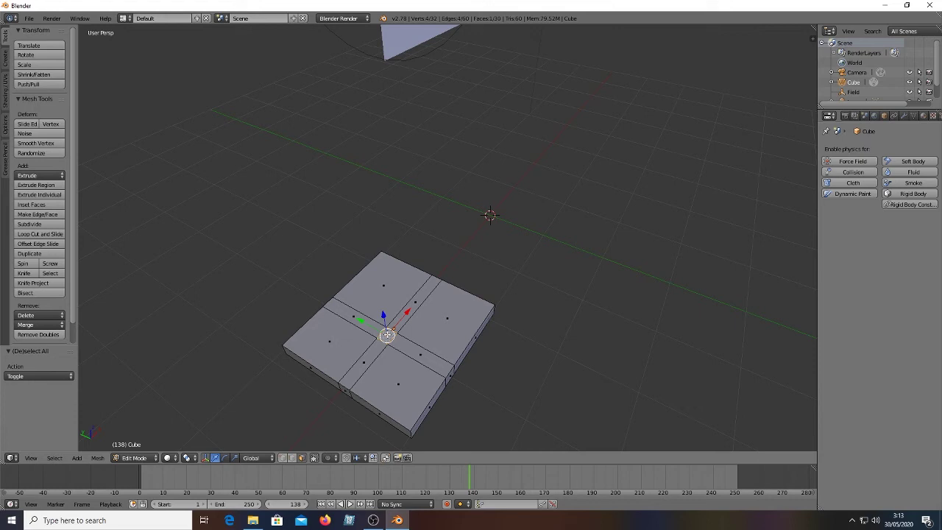
{"action": "key", "text": "e"}
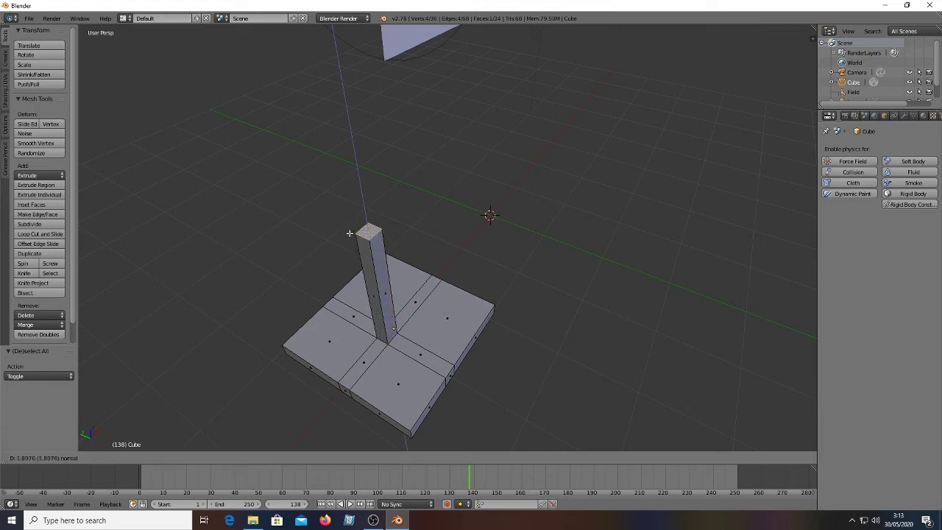
{"action": "left_click", "coordinate": [324, 52]}
Raise the pole's top face about 1.67 along Z and shift it about 0.31 along X toward the flag
{"action": "scroll", "coordinate": [352, 95], "scroll_direction": "down", "scroll_amount": 6}
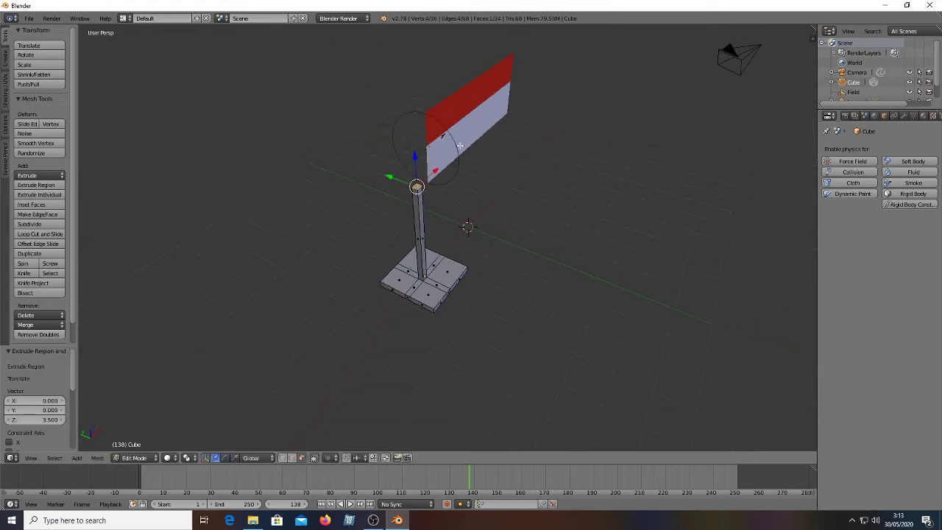
{"action": "middle_click_drag", "start_coordinate": [461, 147], "coordinate": [417, 139]}
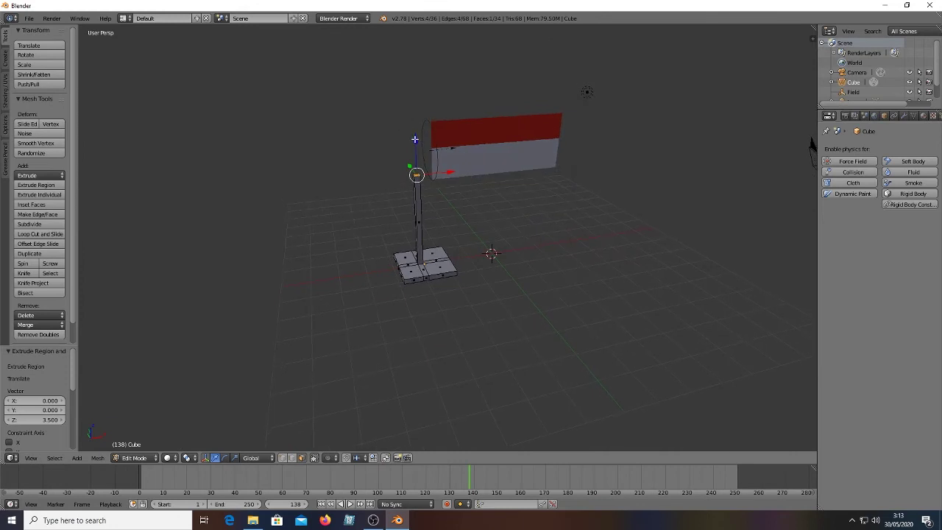
{"action": "left_click_drag", "start_coordinate": [416, 140], "coordinate": [416, 90]}
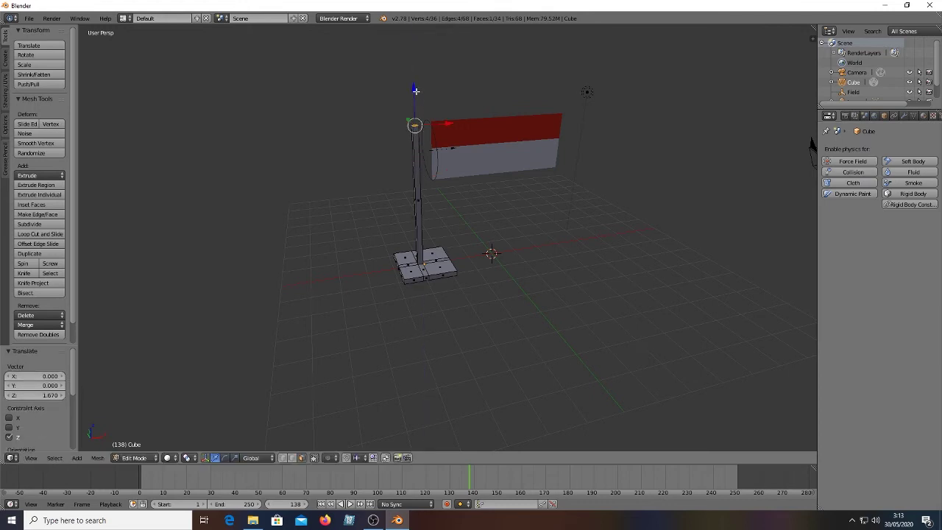
{"action": "middle_click_drag", "start_coordinate": [474, 184], "coordinate": [461, 181]}
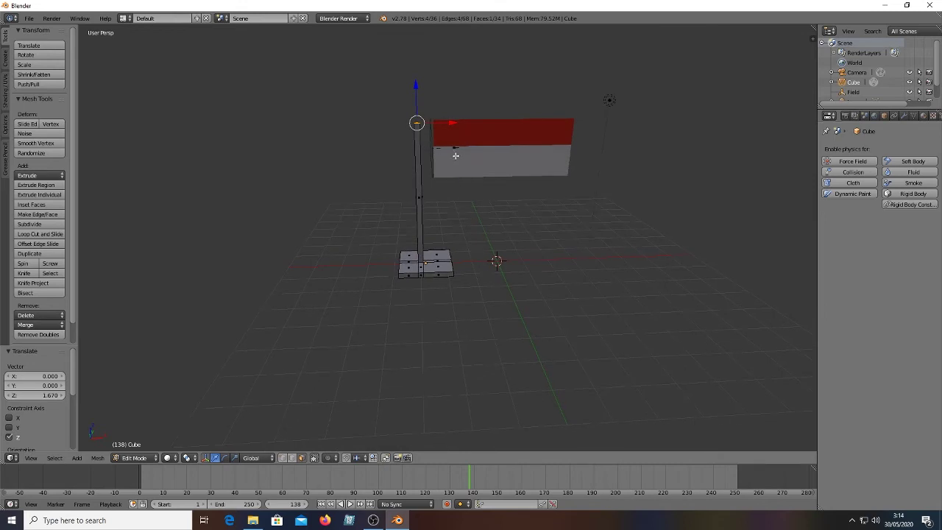
{"action": "key", "text": "g"}
{"action": "key", "text": "x"}
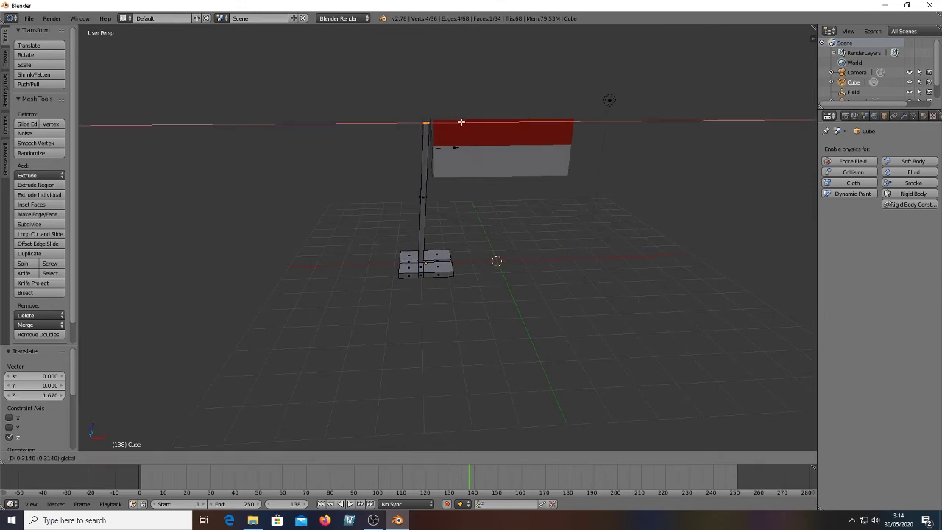
{"action": "left_click", "coordinate": [461, 122]}
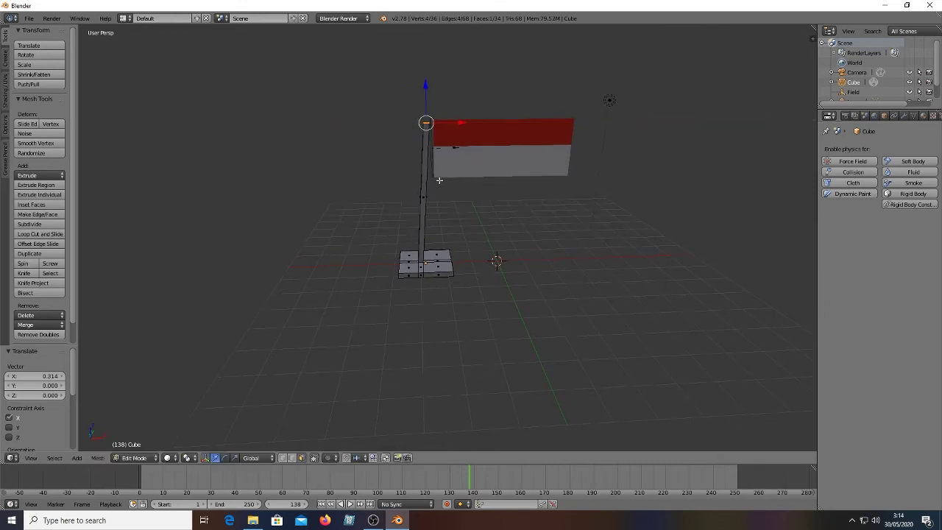
Nudge the small face near the pole's foot about -0.02 along X, then leave mesh editing with nothing selected
{"action": "right_click", "coordinate": [420, 266]}
{"action": "left_click_drag", "start_coordinate": [455, 267], "coordinate": [458, 267]}
{"action": "middle_click_drag", "start_coordinate": [492, 214], "coordinate": [491, 167]}
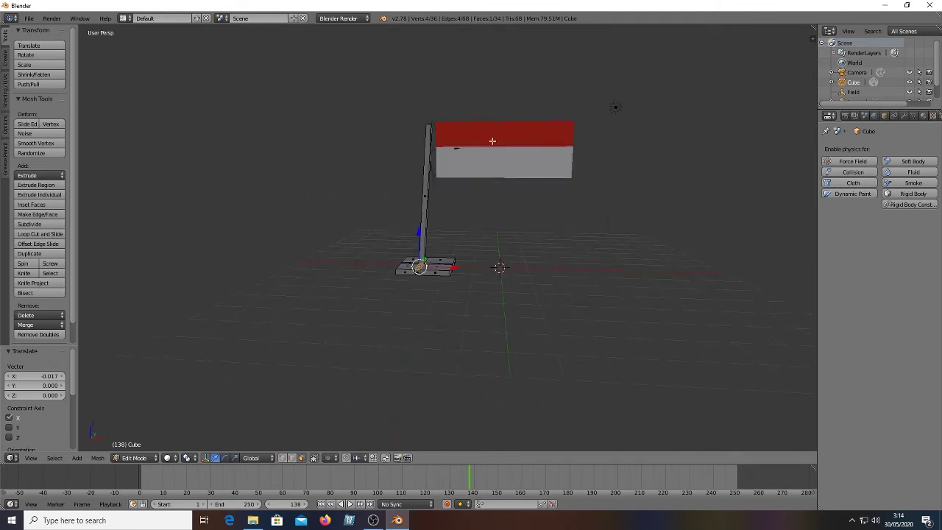
{"action": "key", "text": "a"}
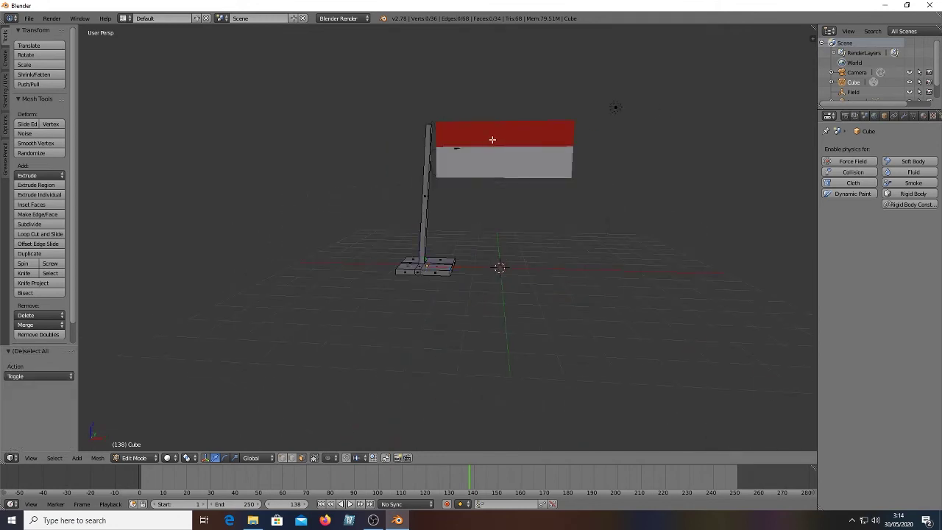
{"action": "key", "text": "Tab"}
{"action": "key", "text": "a"}
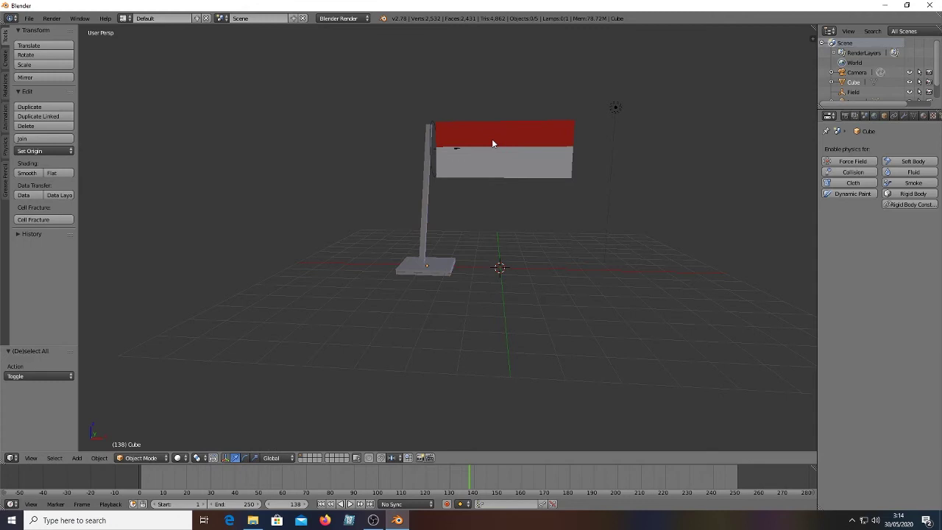
Move the whole pole and base object about 0.07 along X toward the flag
{"action": "right_click", "coordinate": [426, 161]}
{"action": "key", "text": "g"}
{"action": "key", "text": "x"}
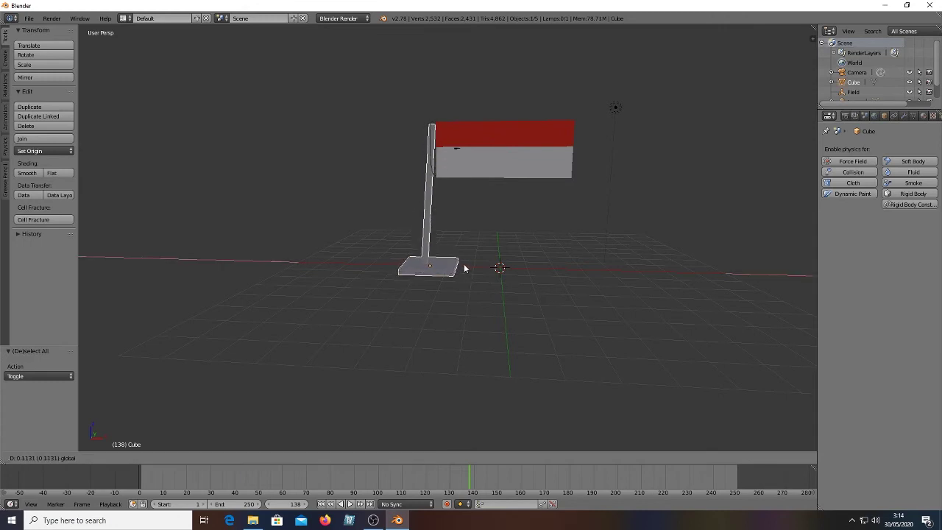
{"action": "left_click", "coordinate": [464, 268]}
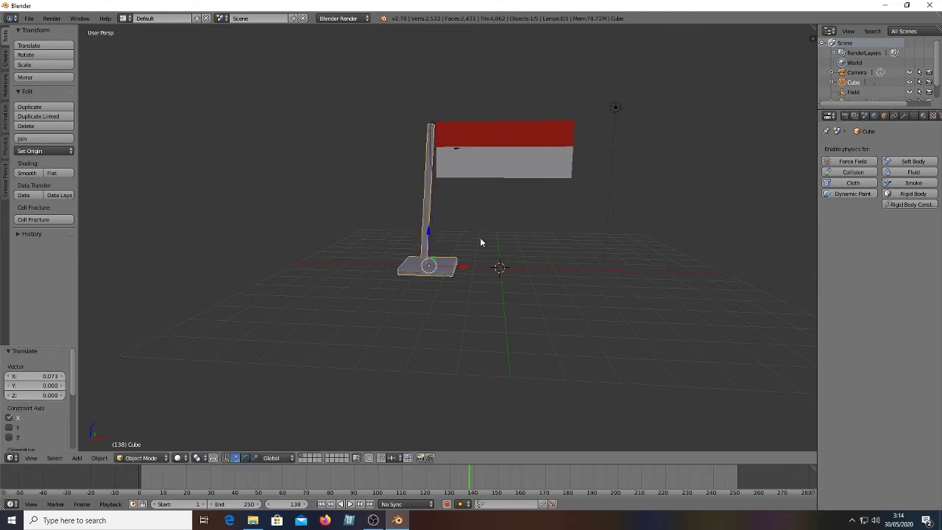
Move the flag about -0.12 along X to meet the pole and lower it about 0.10 along Z
{"action": "middle_click_drag", "start_coordinate": [481, 243], "coordinate": [469, 321]}
{"action": "scroll", "coordinate": [506, 231], "scroll_direction": "up", "scroll_amount": 5}
{"action": "scroll", "coordinate": [471, 220], "scroll_direction": "up", "scroll_amount": 3}
{"action": "right_click", "coordinate": [472, 168]}
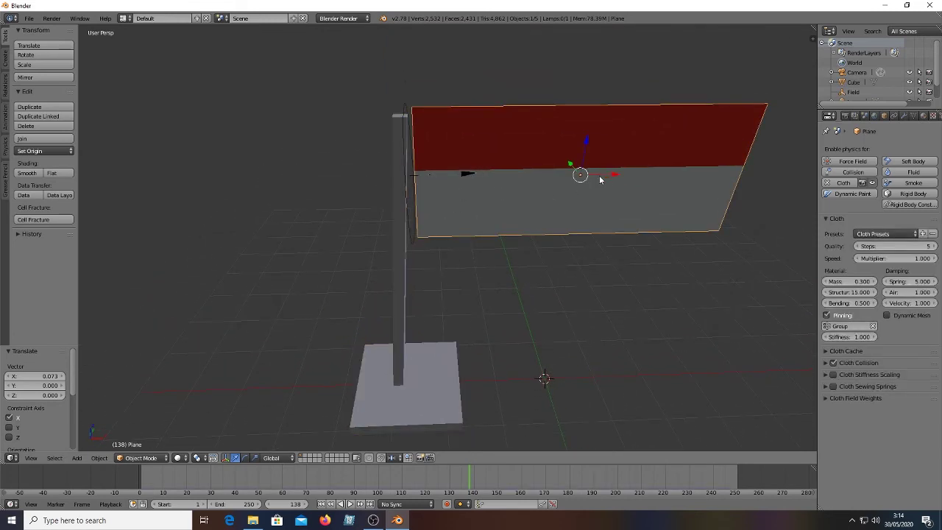
{"action": "left_click_drag", "start_coordinate": [611, 178], "coordinate": [603, 180]}
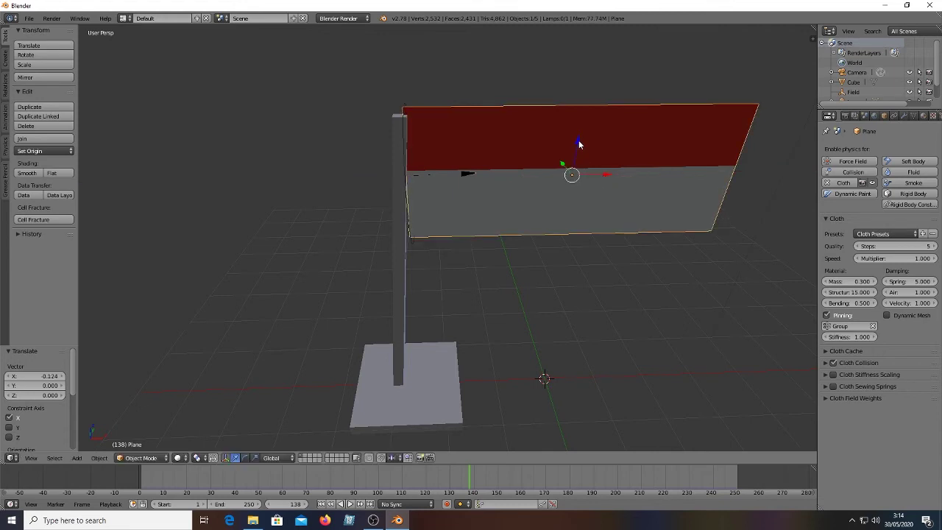
{"action": "left_click_drag", "start_coordinate": [578, 143], "coordinate": [578, 150]}
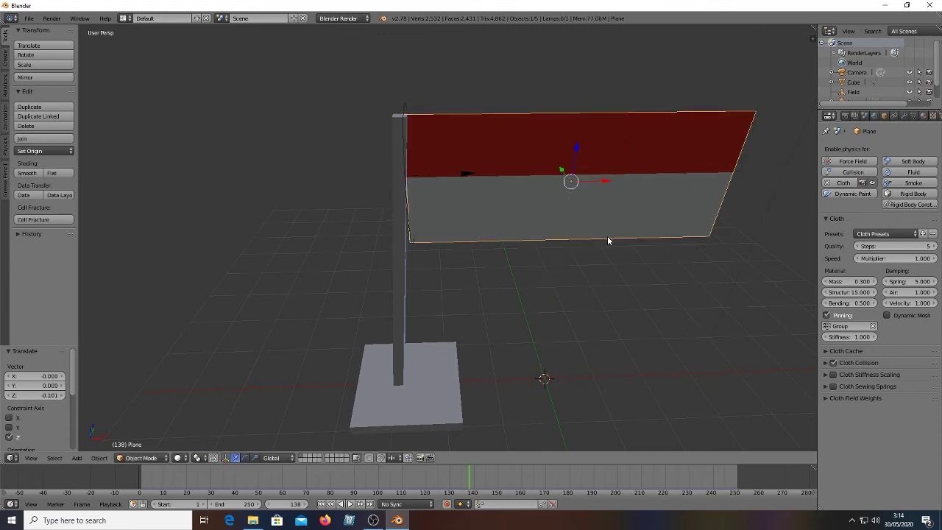
Shift the flag about -0.05 along Y to align it with the pole
{"action": "middle_click_drag", "start_coordinate": [607, 236], "coordinate": [439, 252]}
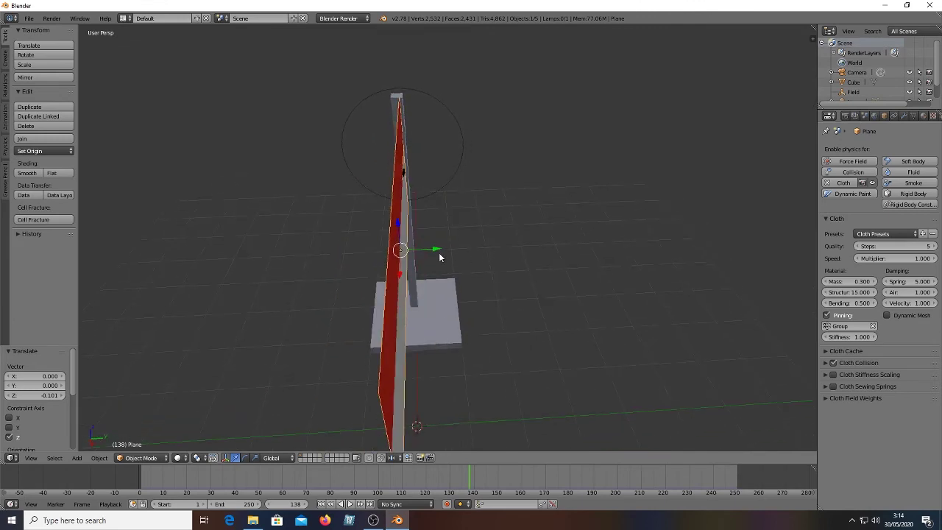
{"action": "key", "text": "g"}
{"action": "key", "text": "y"}
{"action": "left_click", "coordinate": [497, 232]}
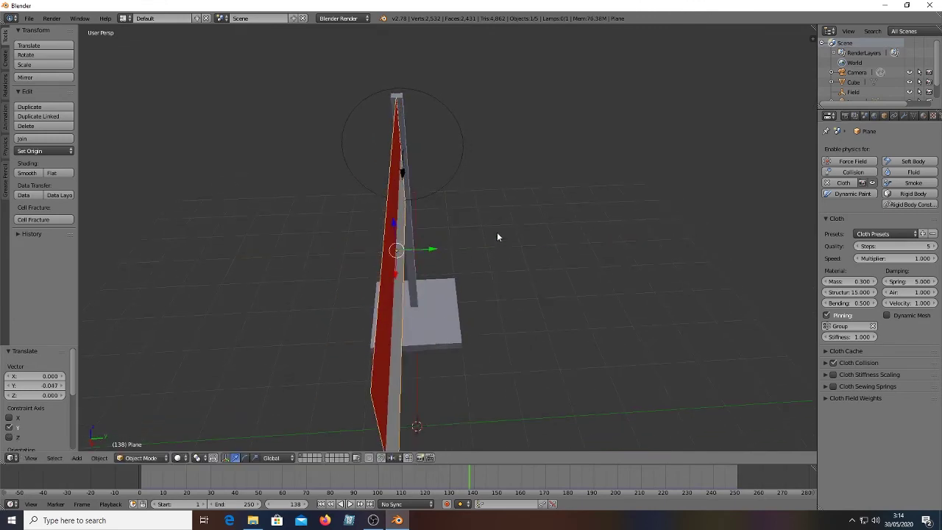
Deselect the flag, play the cloth simulation to check how it hangs from the pole, and stop the playback
{"action": "mouse_move", "coordinate": [497, 232]}
{"action": "middle_mouse_down"}
{"action": "mouse_move", "coordinate": [594, 184]}
{"action": "mouse_move", "coordinate": [622, 195]}
{"action": "middle_mouse_up"}
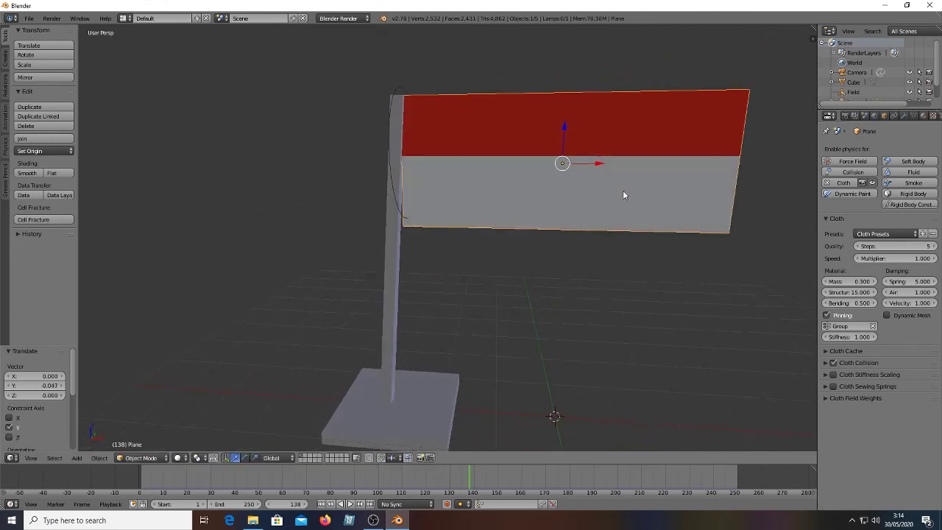
{"action": "scroll", "coordinate": [529, 242], "scroll_direction": "down", "scroll_amount": 2}
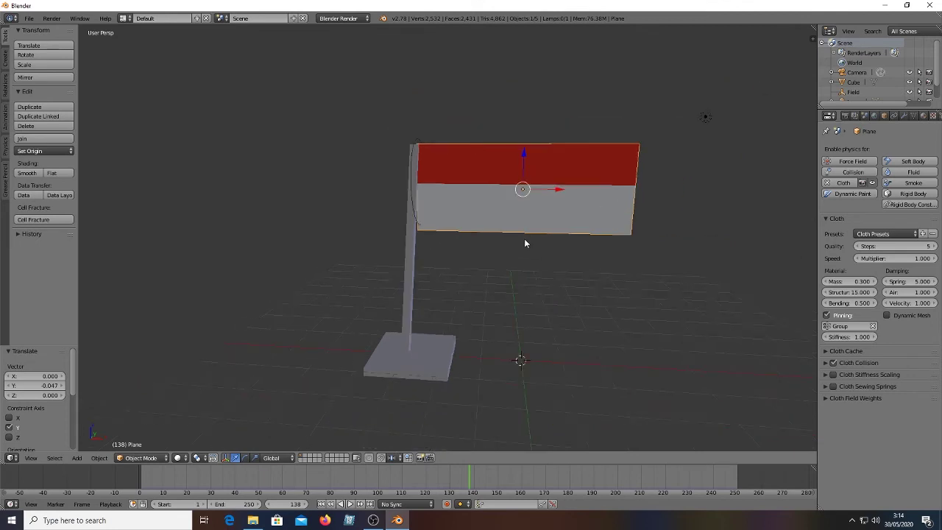
{"action": "key", "text": "a"}
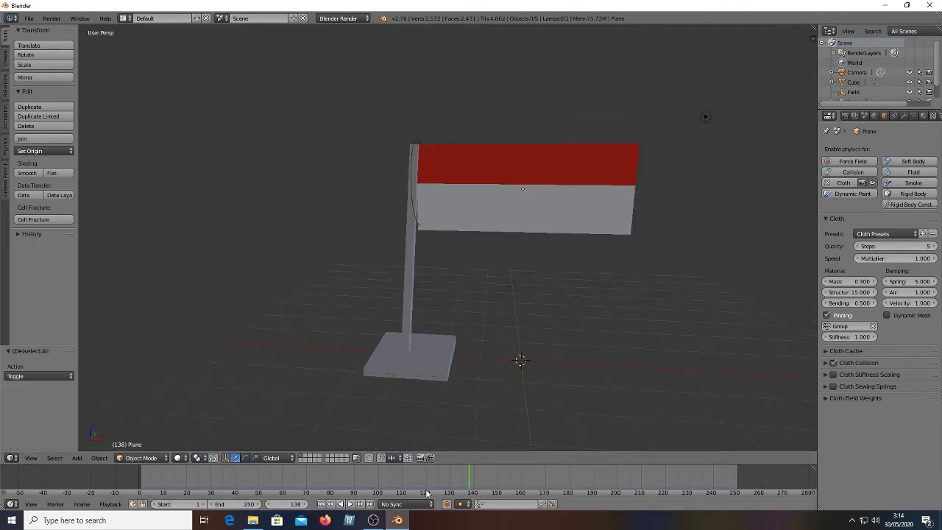
{"action": "left_click", "coordinate": [350, 504]}
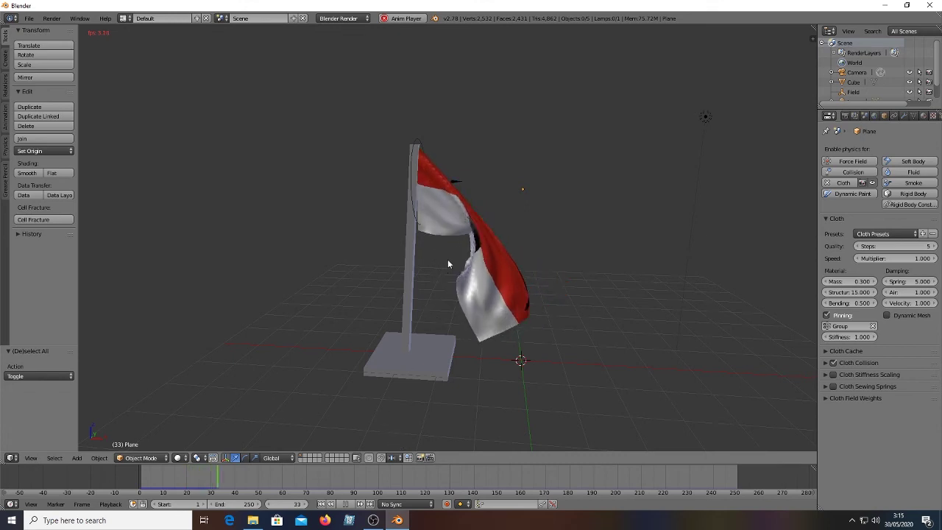
{"action": "left_click", "coordinate": [351, 505]}
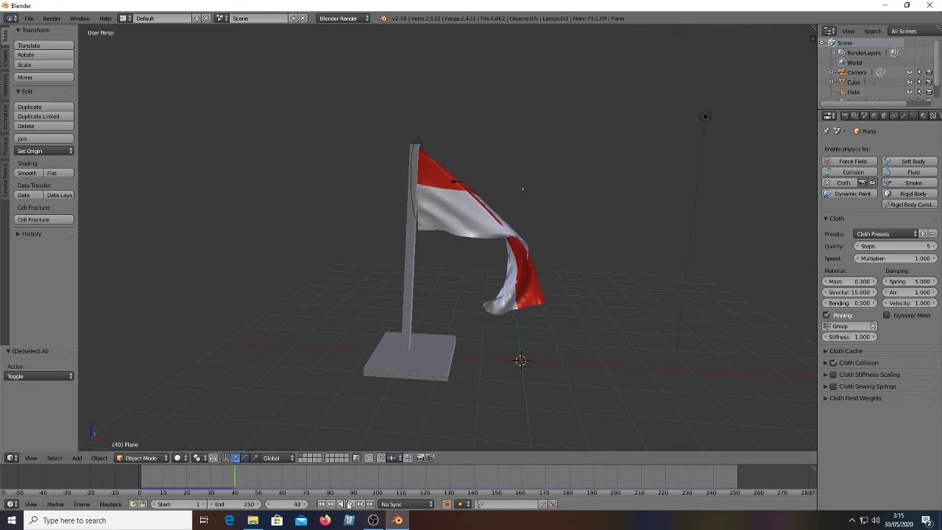
{"action": "right_click", "coordinate": [454, 214]}
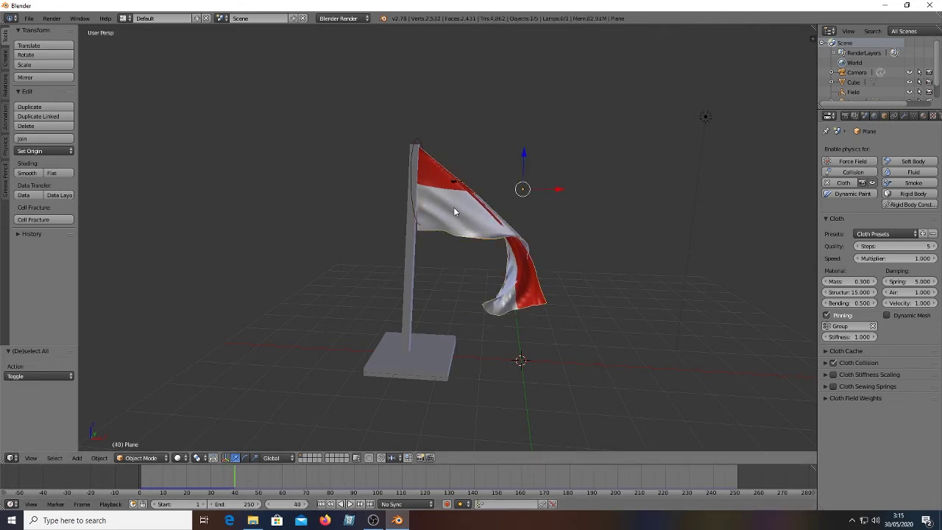
{"action": "key", "text": "Tab"}
{"action": "key", "text": "a"}
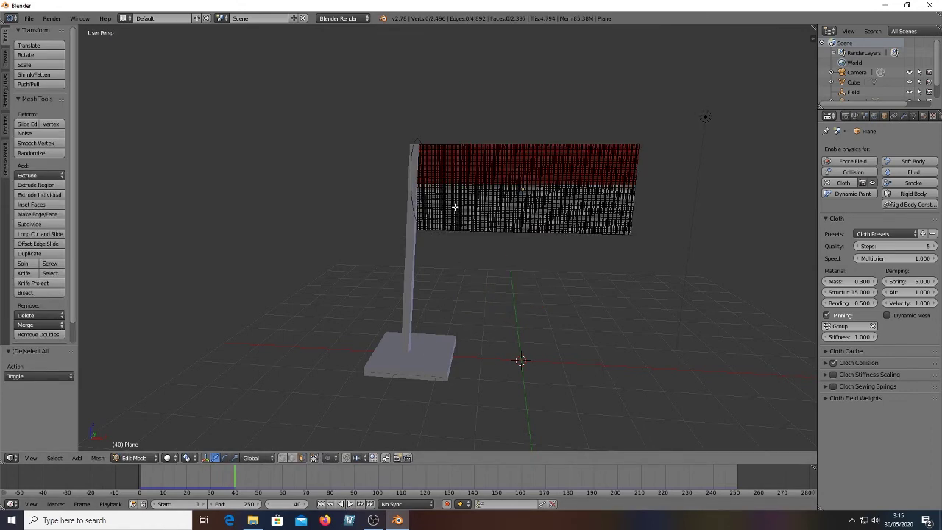
{"action": "key", "text": "Tab"}
{"action": "key", "text": "a"}
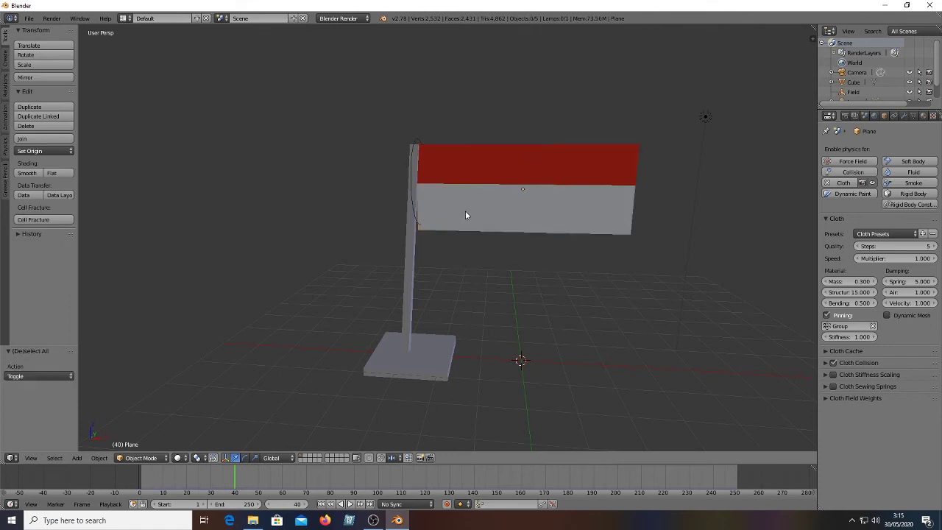
Move the flag about -0.10 along X into the pole and about -0.03 along Z, then leave it deselected
{"action": "right_click", "coordinate": [488, 184]}
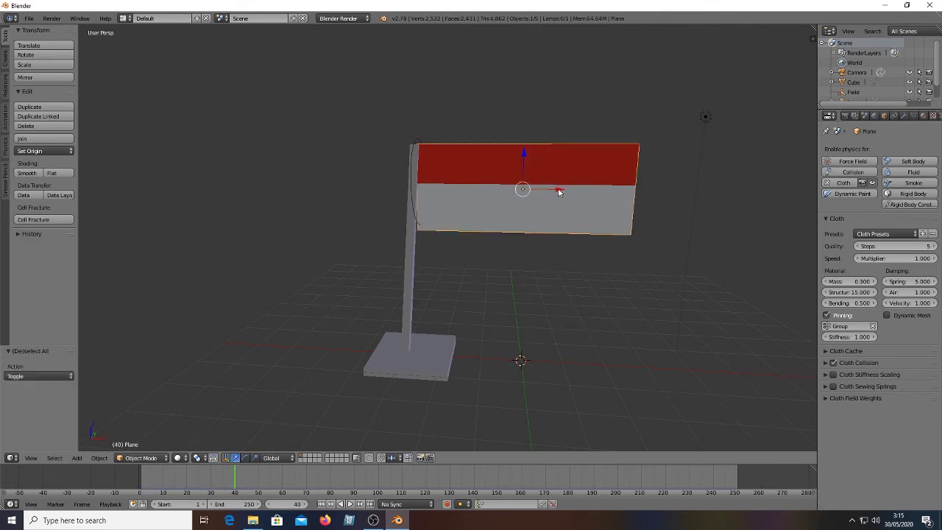
{"action": "left_click_drag", "start_coordinate": [559, 192], "coordinate": [554, 193]}
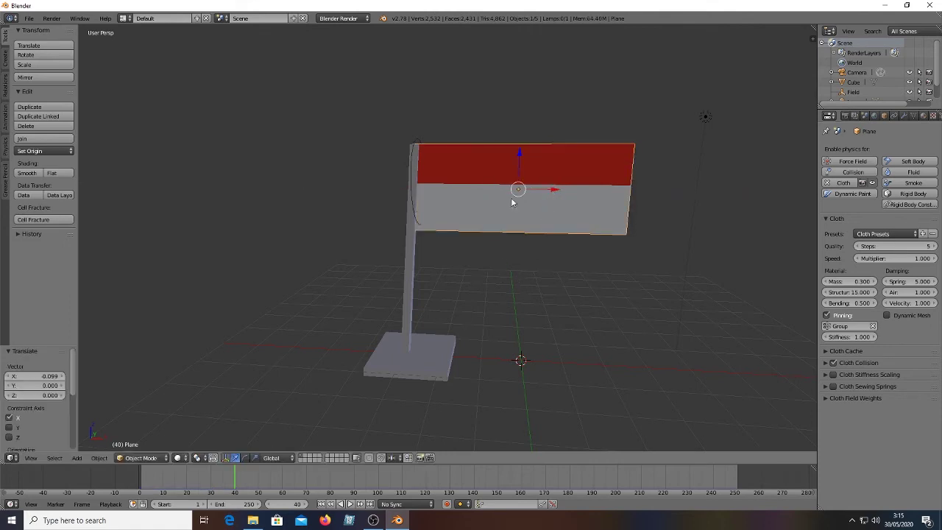
{"action": "left_click_drag", "start_coordinate": [518, 153], "coordinate": [521, 155]}
{"action": "middle_click_drag", "start_coordinate": [691, 191], "coordinate": [628, 201]}
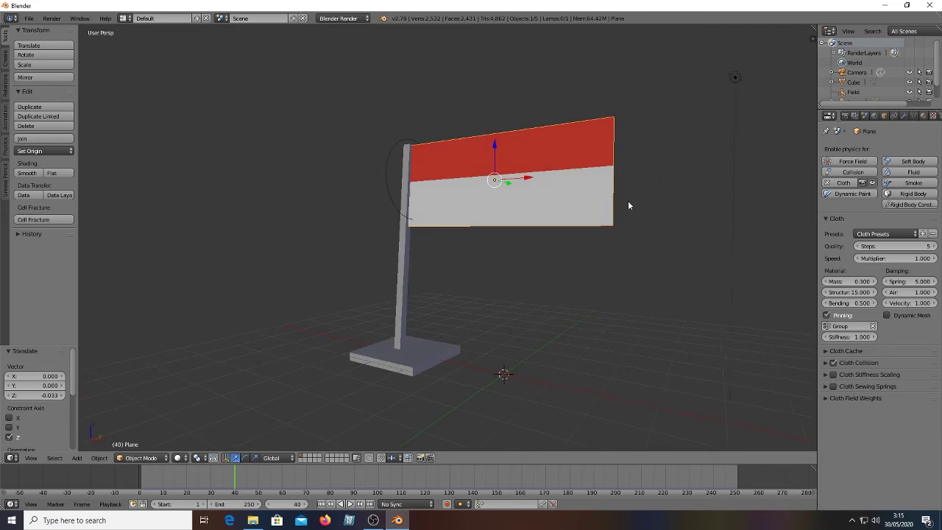
{"action": "key", "text": "a"}
{"action": "middle_click_drag", "start_coordinate": [558, 273], "coordinate": [594, 297]}
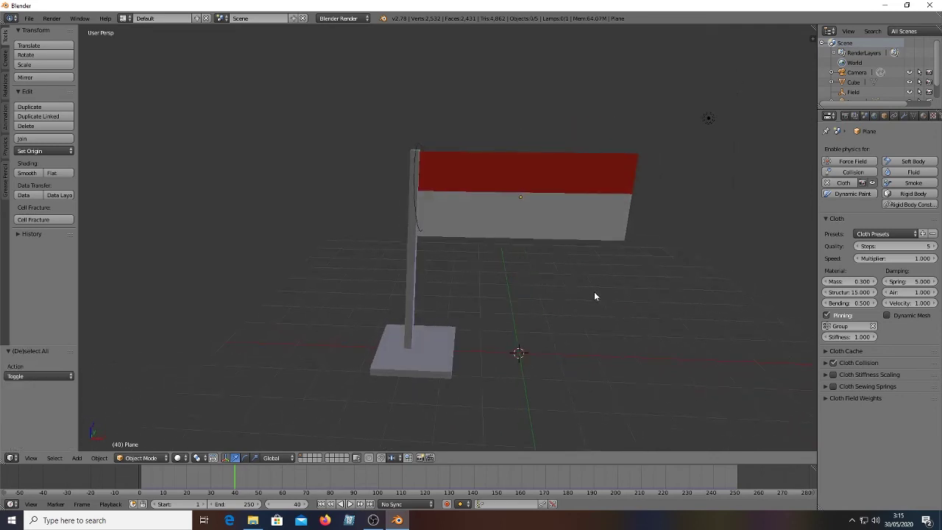
Raise the camera about 2.98 along Z so the camera view frames the whole flag, pole and base
{"action": "key", "text": "KP_0"}
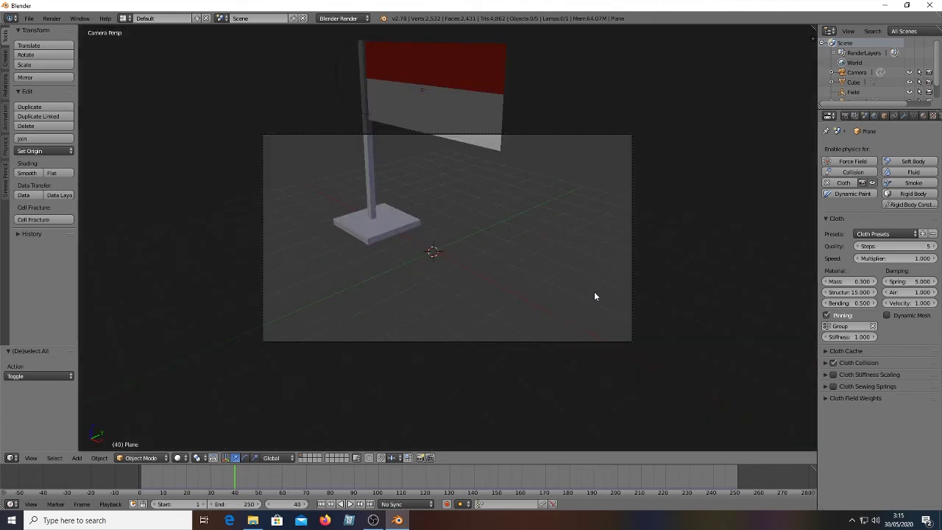
{"action": "key", "text": "KP_0"}
{"action": "key", "text": "KP_0"}
{"action": "key", "text": "KP_0"}
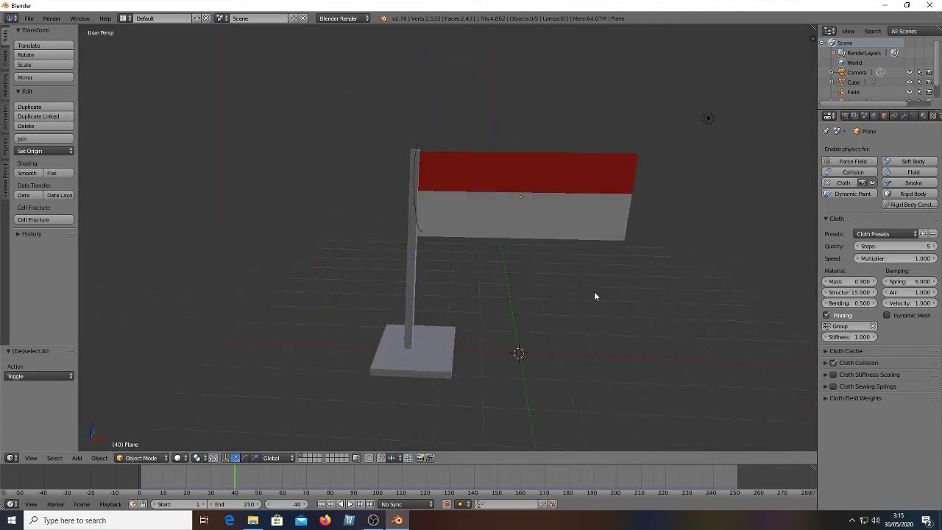
{"action": "key", "text": "KP_0"}
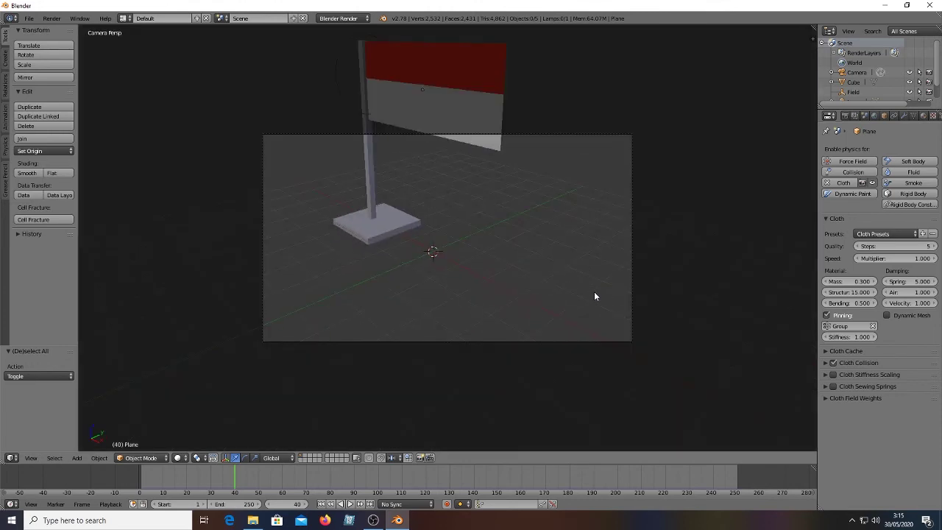
{"action": "key", "text": "KP_0"}
{"action": "scroll", "coordinate": [641, 282], "scroll_direction": "down", "scroll_amount": 2}
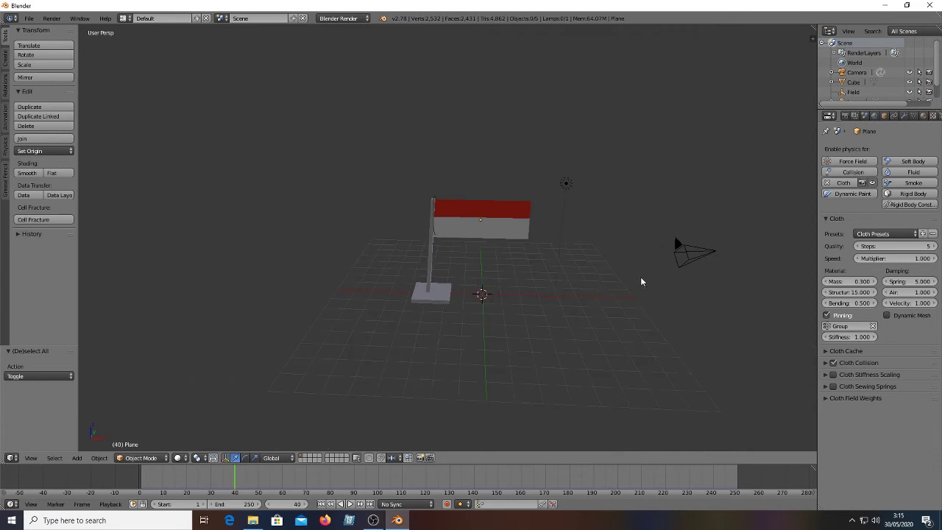
{"action": "right_click", "coordinate": [681, 254]}
{"action": "key", "text": "g"}
{"action": "key", "text": "z"}
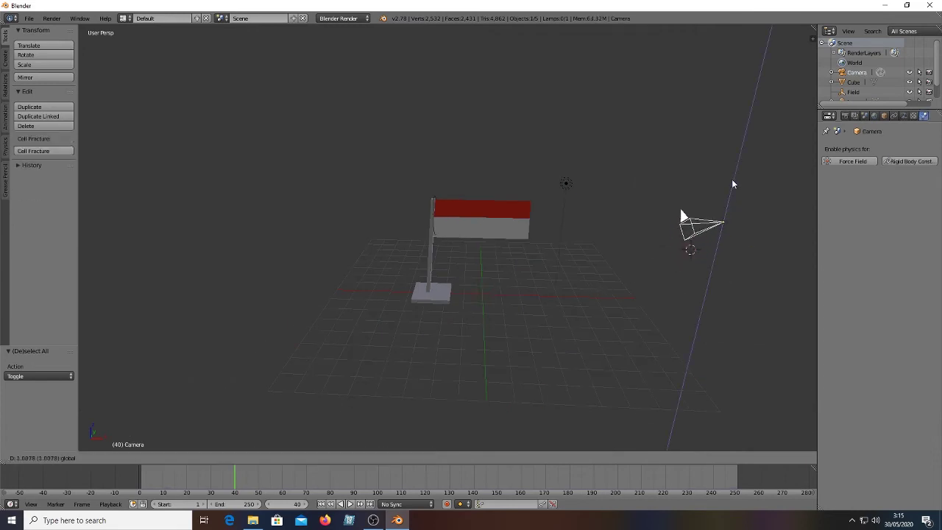
{"action": "left_click", "coordinate": [748, 126]}
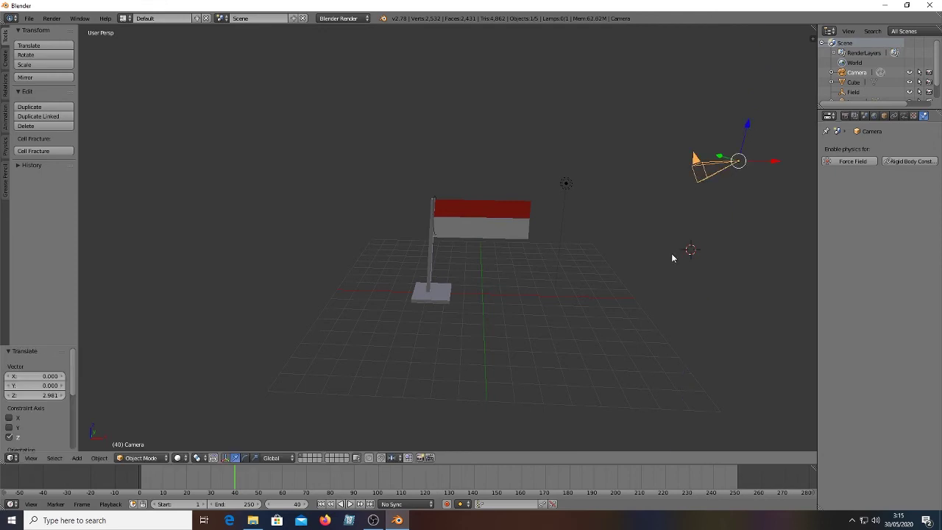
{"action": "key", "text": "KP_0"}
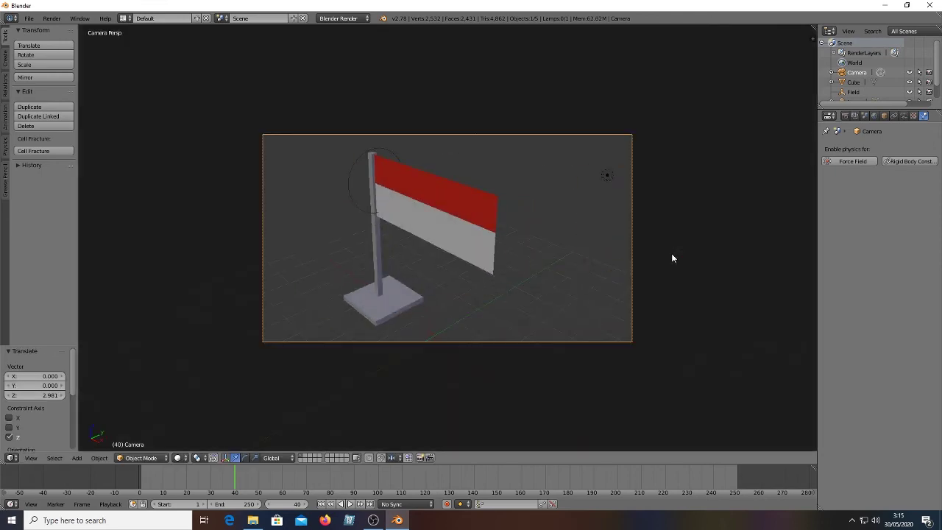
{"action": "key", "text": "KP_0"}
{"action": "key", "text": "KP_0"}
Set the render output file format to H.264 and the encoding format to MPEG-4
{"action": "left_click", "coordinate": [845, 116]}
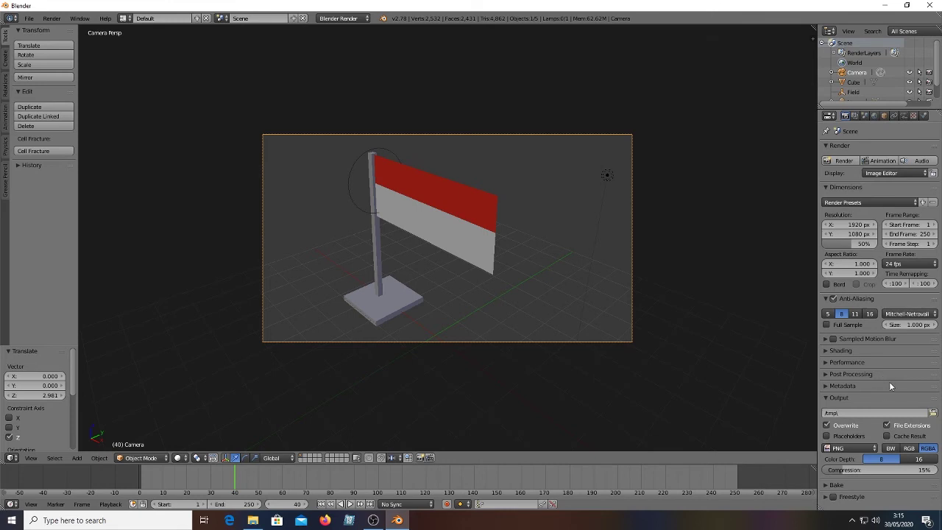
{"action": "left_click", "coordinate": [858, 449]}
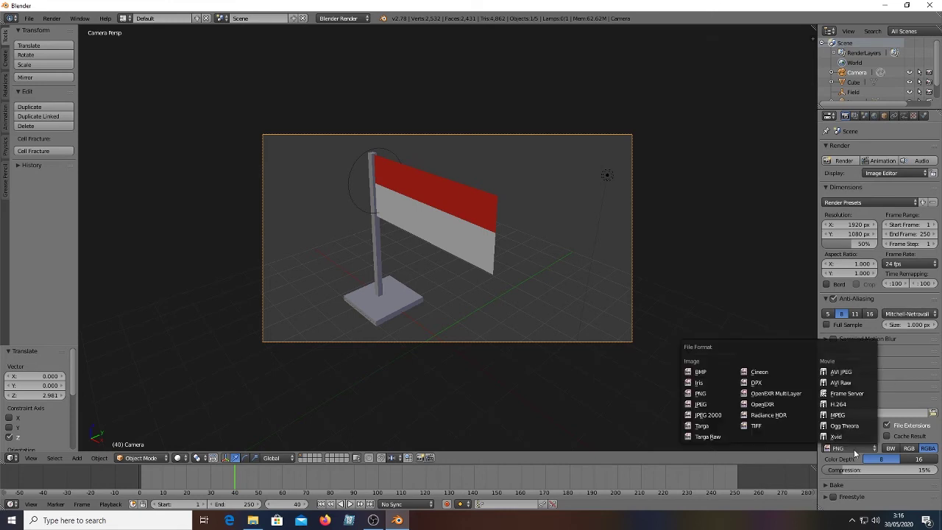
{"action": "left_click", "coordinate": [843, 405]}
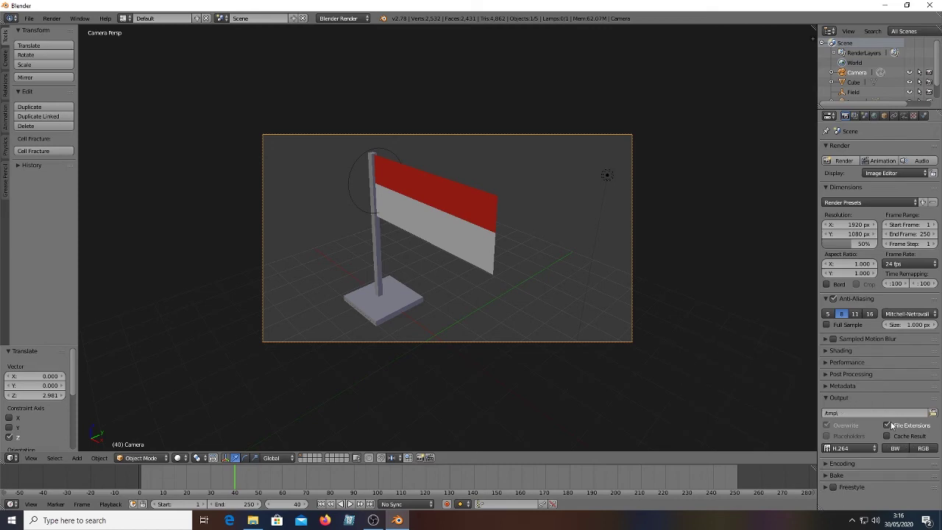
{"action": "left_click", "coordinate": [841, 463]}
{"action": "scroll", "coordinate": [873, 459], "scroll_direction": "down", "scroll_amount": 2}
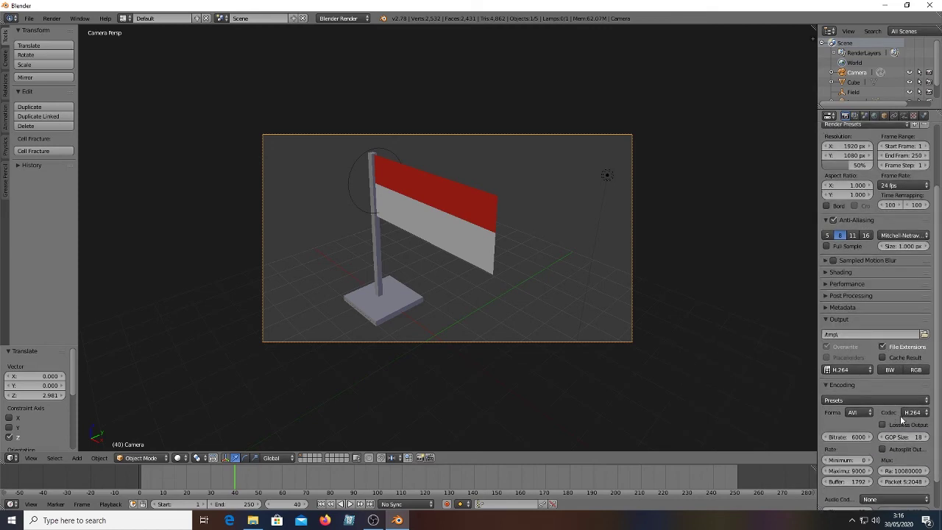
{"action": "left_click", "coordinate": [864, 414]}
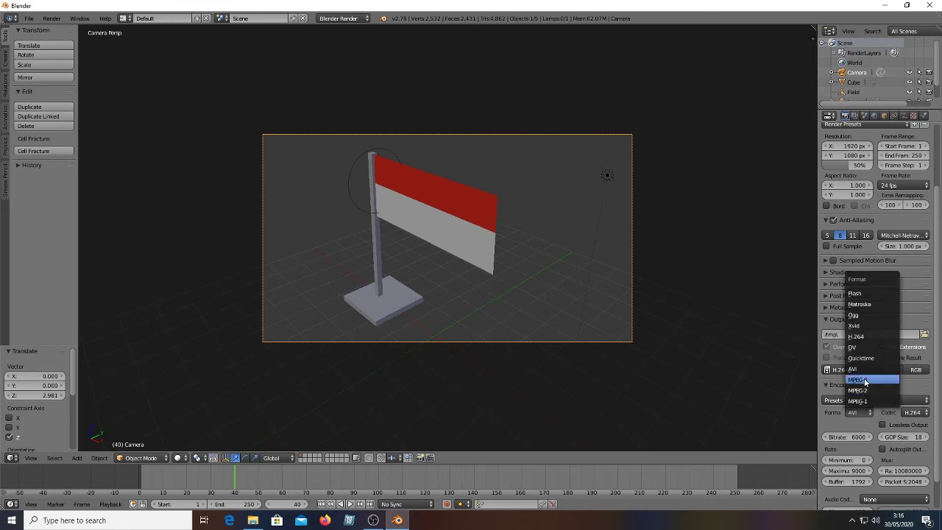
{"action": "left_click", "coordinate": [866, 381]}
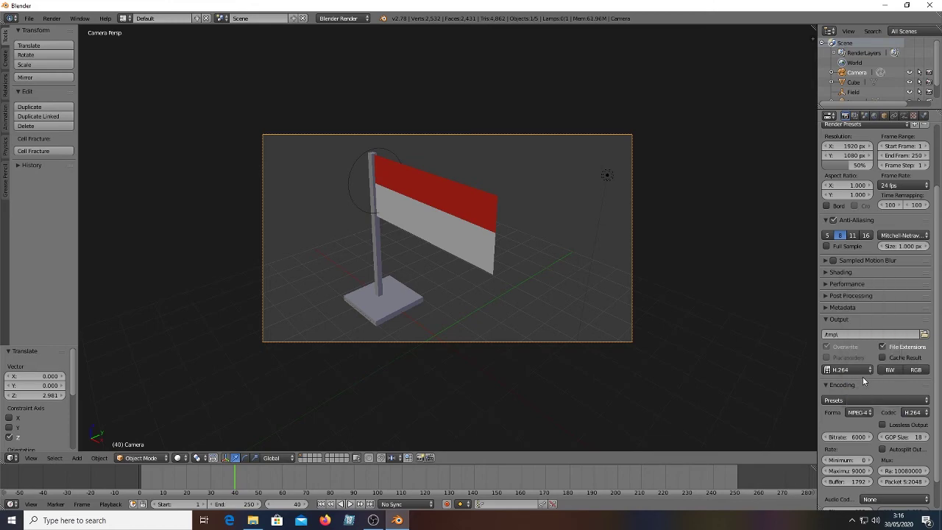
Set the render output folder to hp on the GANDA (H:) drive
{"action": "left_click", "coordinate": [925, 335]}
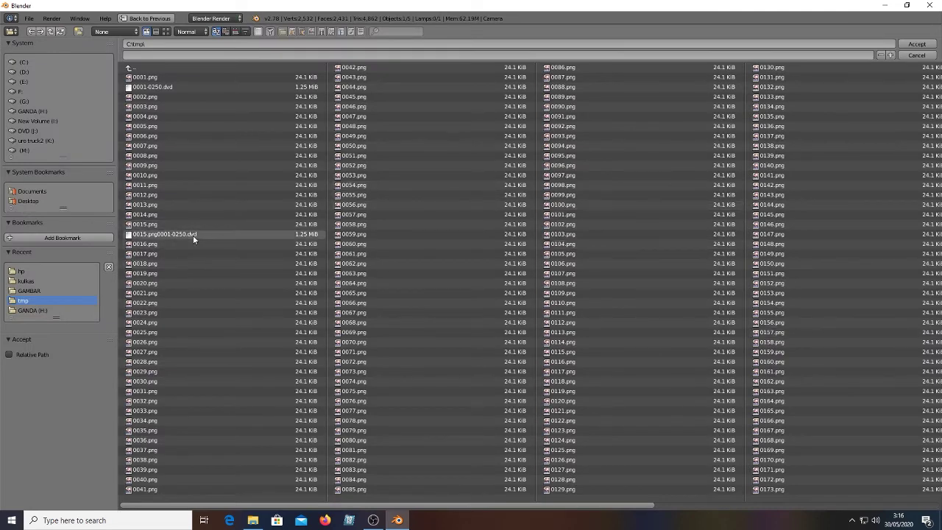
{"action": "left_click", "coordinate": [29, 112]}
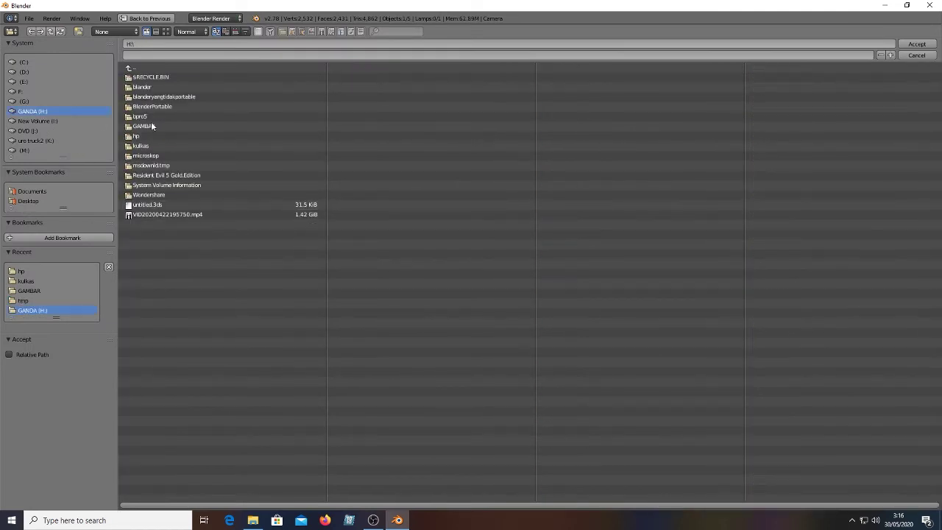
{"action": "left_click", "coordinate": [191, 136]}
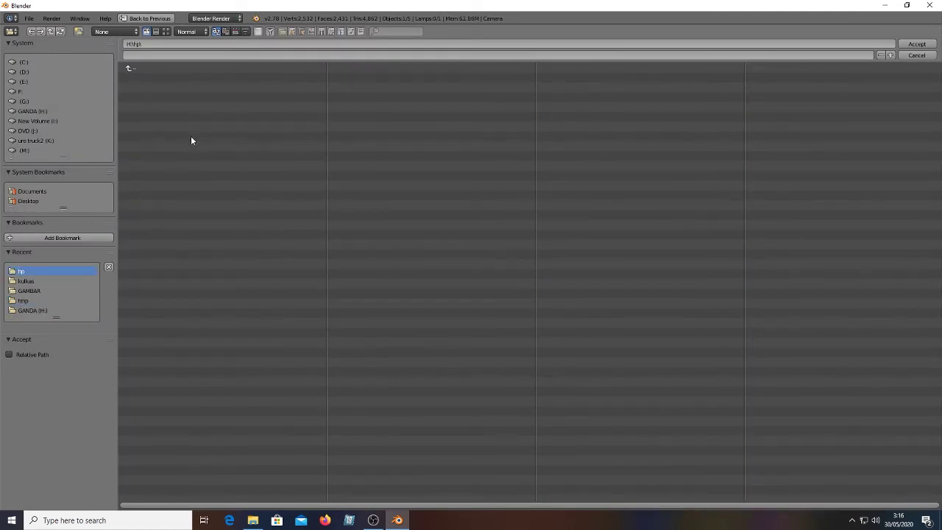
{"action": "left_click", "coordinate": [918, 45]}
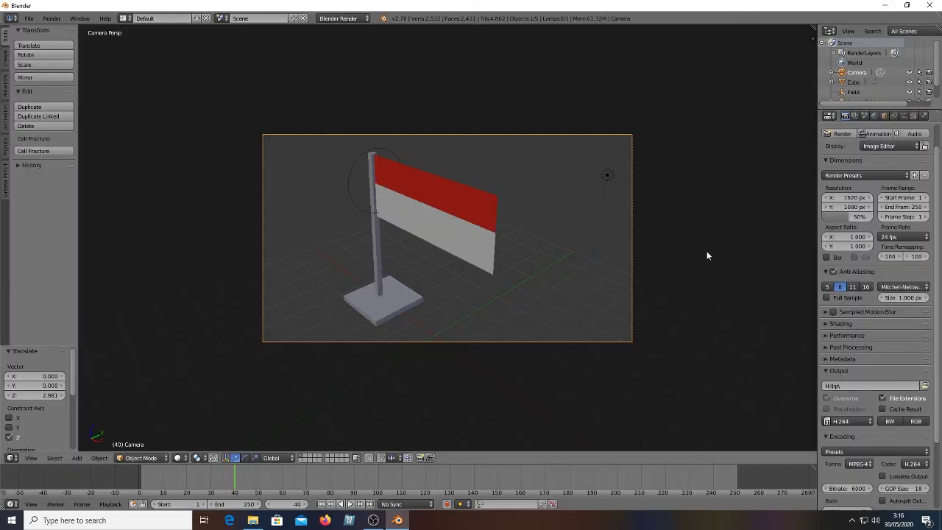
Render the current frame as a test and render the full animation to the output folder
{"action": "left_click", "coordinate": [843, 133]}
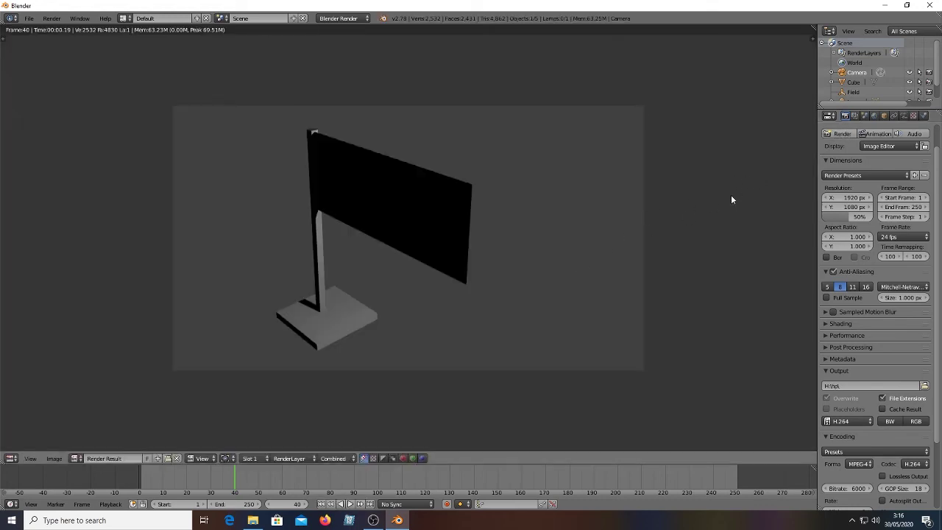
{"action": "left_click", "coordinate": [878, 134]}
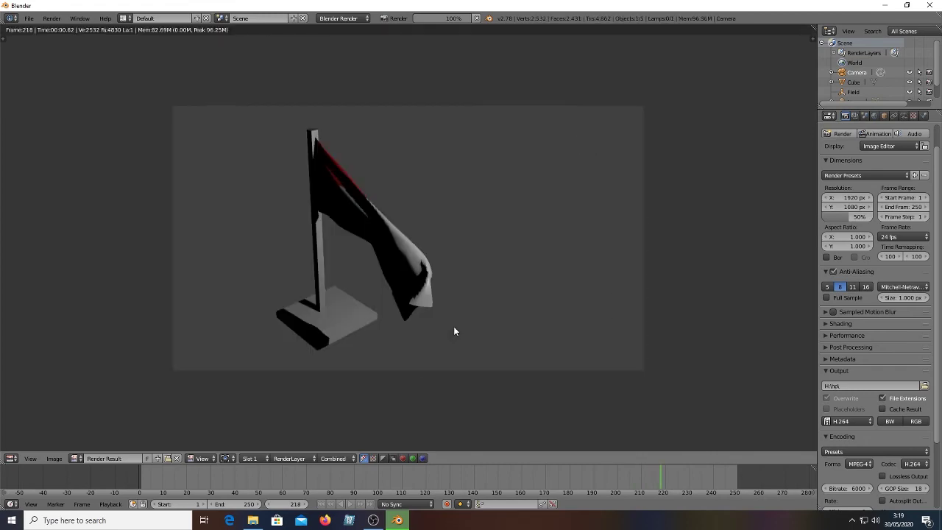
{"action": "key", "text": "Escape"}
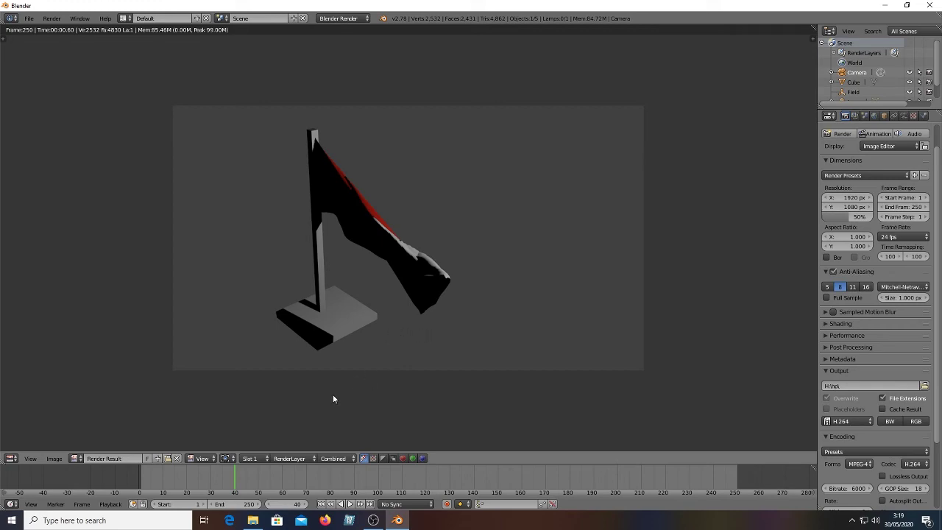
Open the rendered video 0001-0250 from the hp folder on the GANDA (H:) drive and play it back to check the flag
{"action": "left_click", "coordinate": [252, 520]}
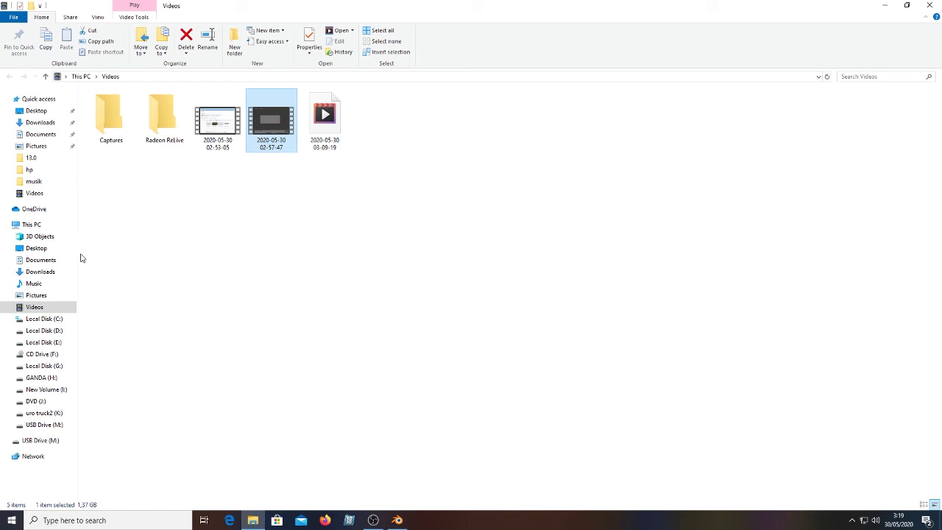
{"action": "left_click", "coordinate": [33, 225]}
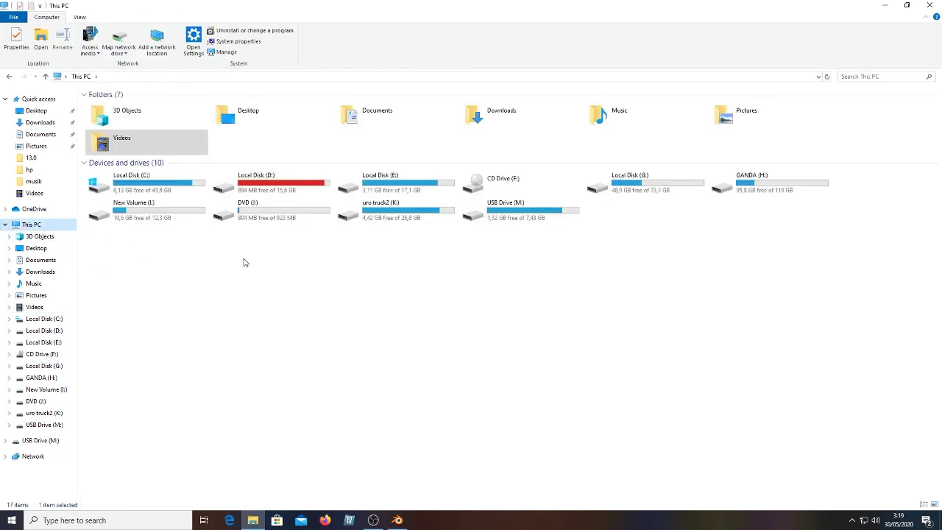
{"action": "double_click", "coordinate": [789, 183]}
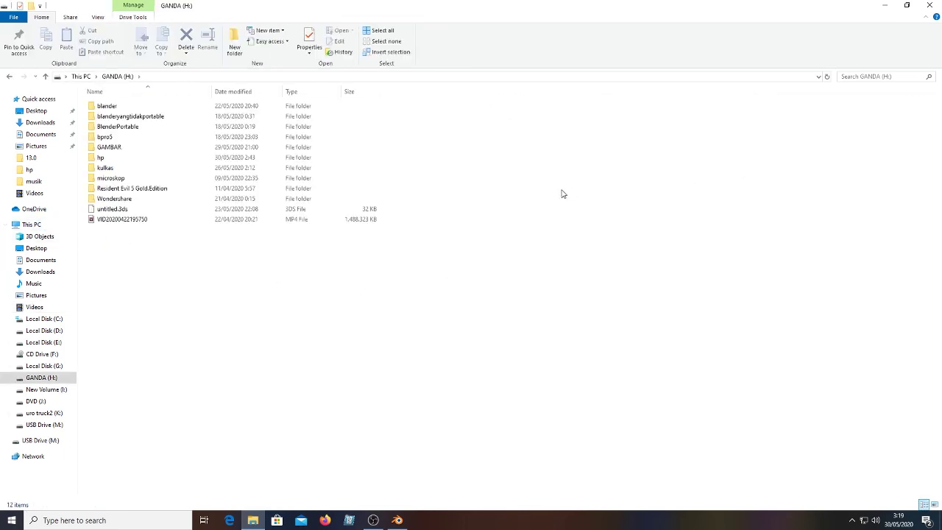
{"action": "double_click", "coordinate": [178, 162]}
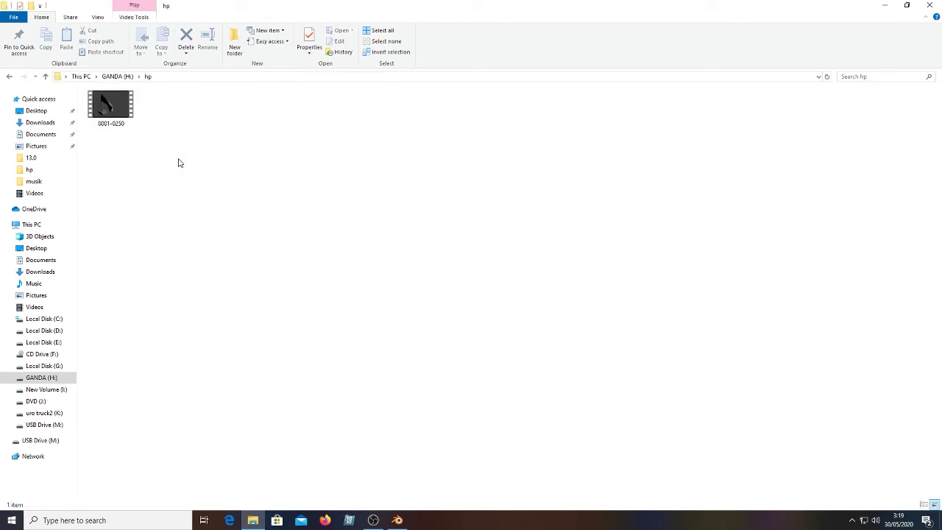
{"action": "double_click", "coordinate": [111, 107]}
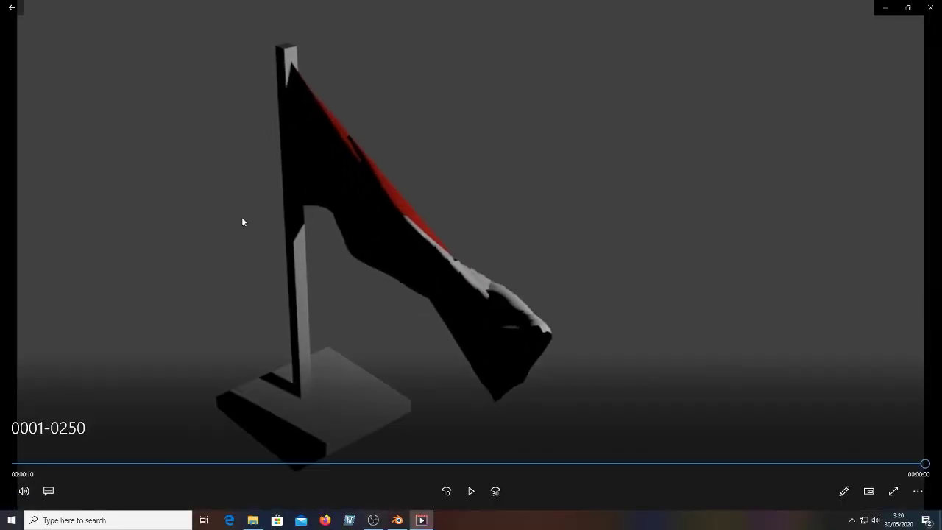
{"action": "left_click", "coordinate": [471, 491]}
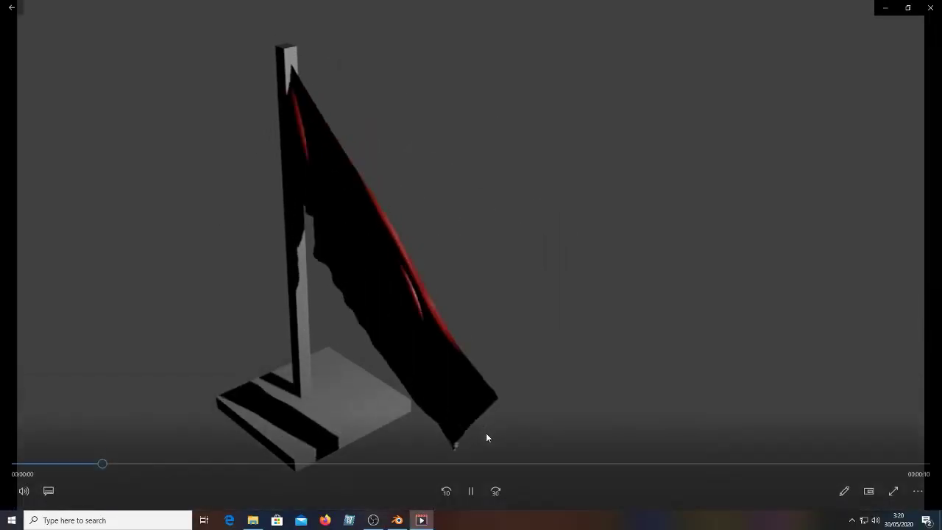
{"action": "left_click", "coordinate": [468, 491]}
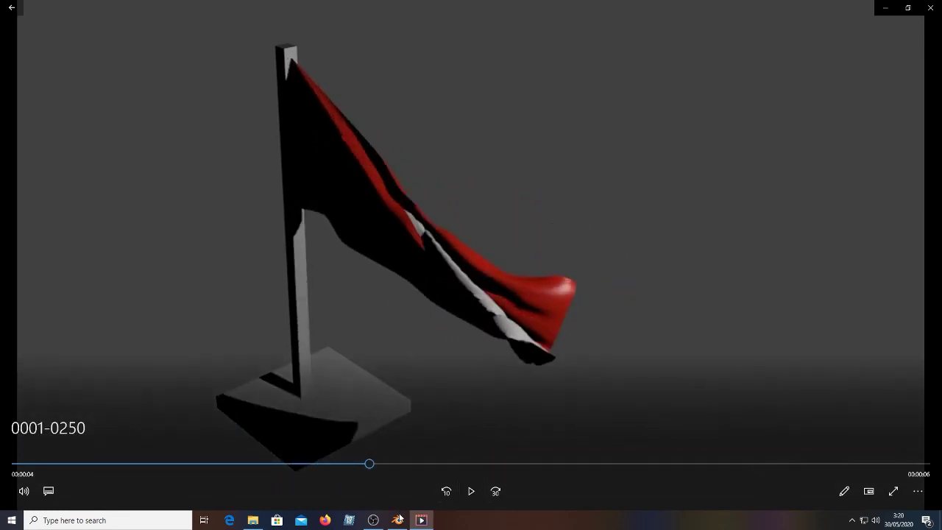
Switch back to Blender, leave the render result and raise the lamp about 3.6 along Z
{"action": "left_click", "coordinate": [397, 521]}
{"action": "key", "text": "Escape"}
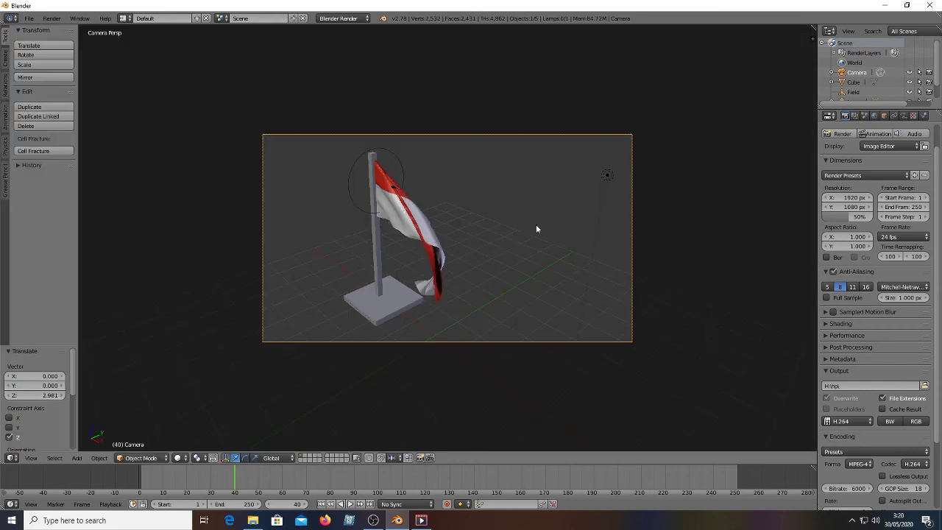
{"action": "middle_click_drag", "start_coordinate": [538, 230], "coordinate": [545, 234]}
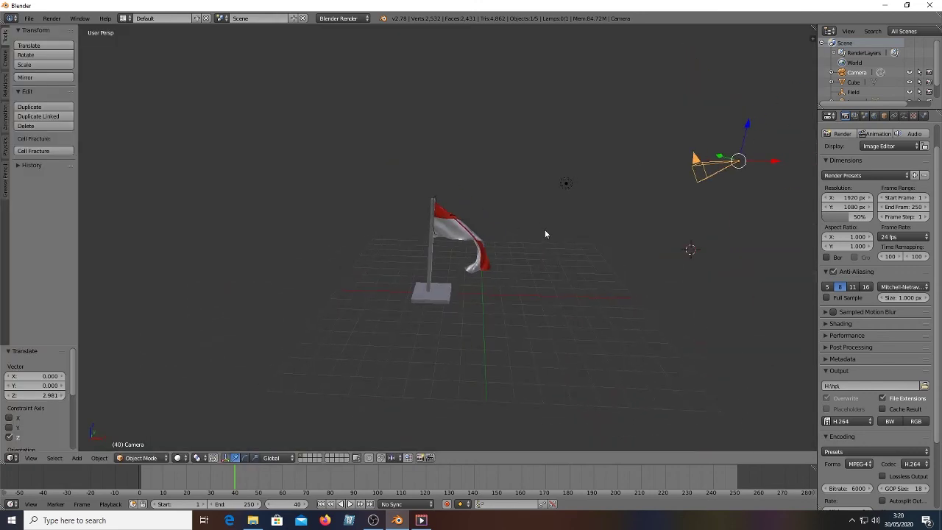
{"action": "right_click", "coordinate": [566, 184]}
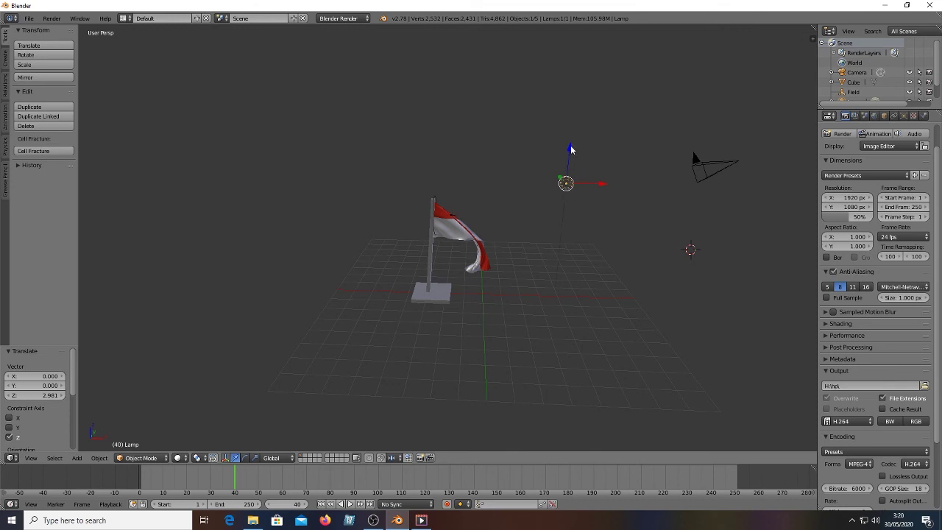
{"action": "left_click_drag", "start_coordinate": [570, 150], "coordinate": [576, 75]}
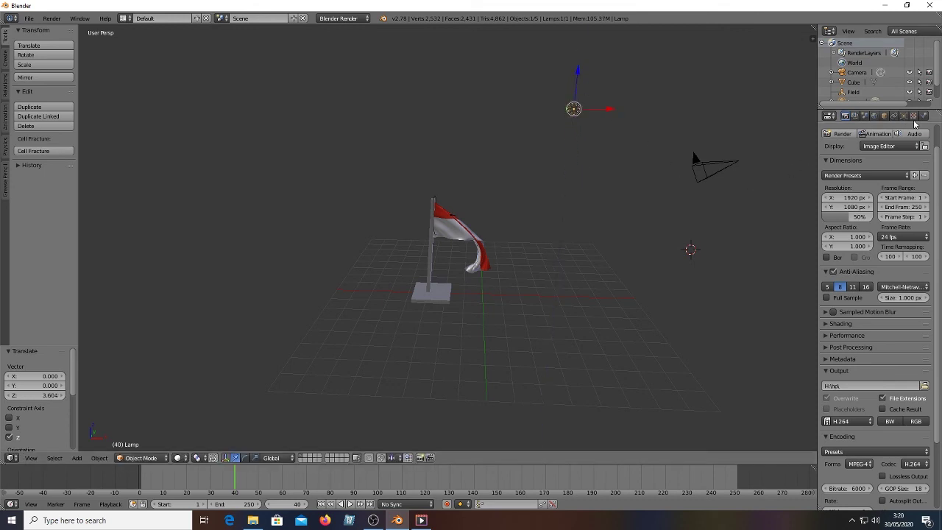
Change the lamp's type to Sun
{"action": "left_click", "coordinate": [923, 117]}
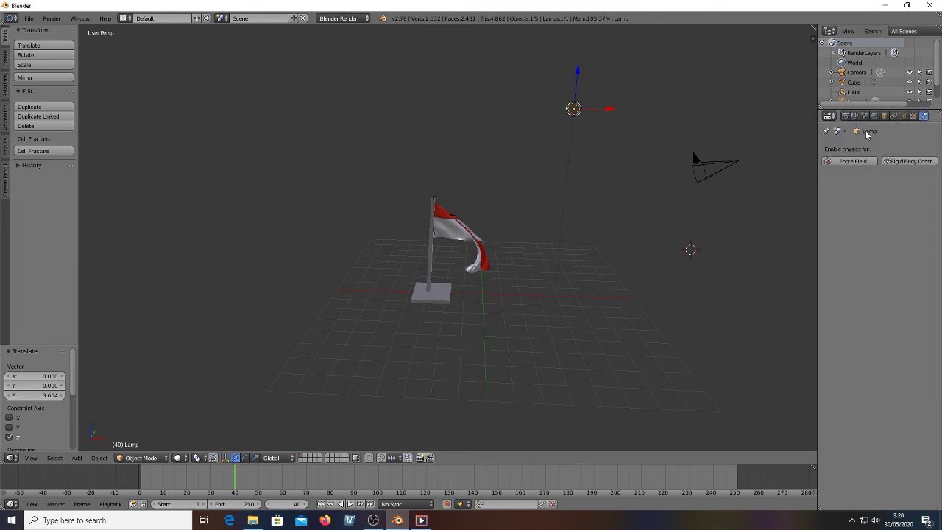
{"action": "left_click", "coordinate": [903, 117]}
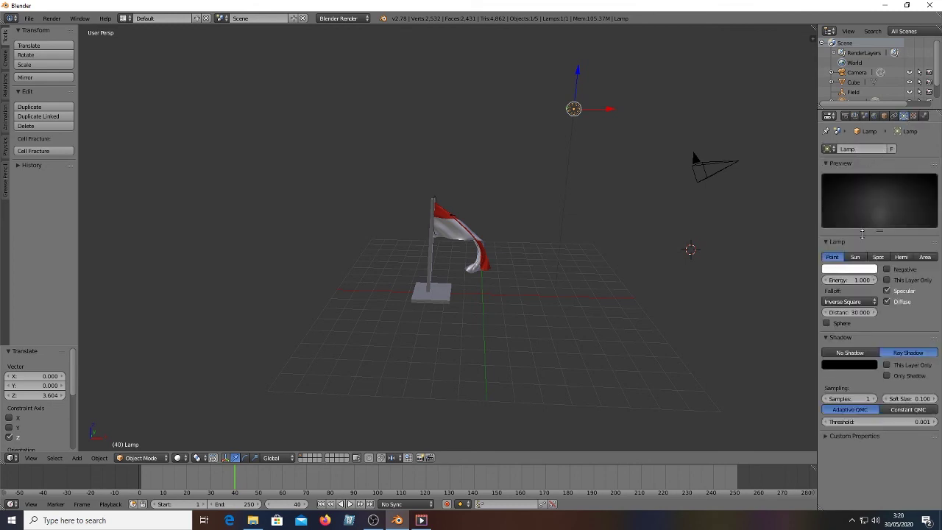
{"action": "left_click", "coordinate": [854, 257]}
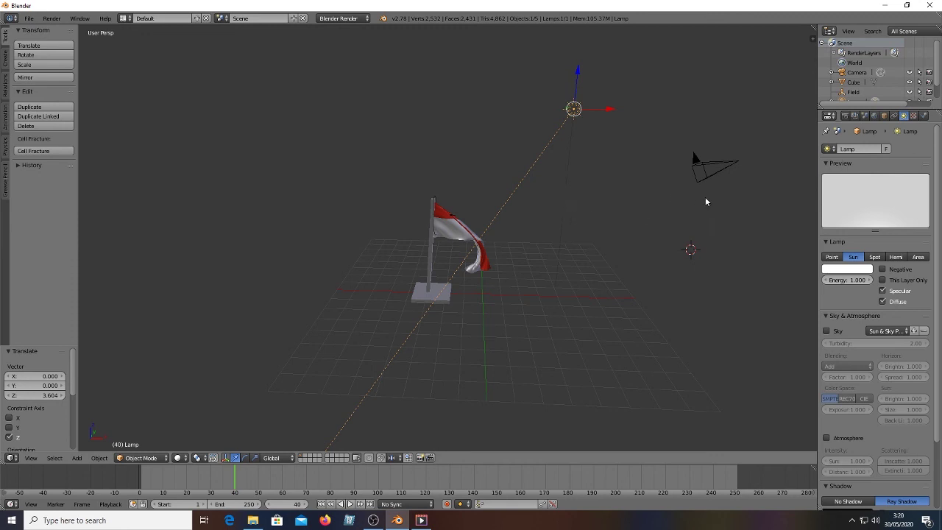
Render the current frame with the new lighting and render the full animation again to the output folder
{"action": "left_click", "coordinate": [844, 116]}
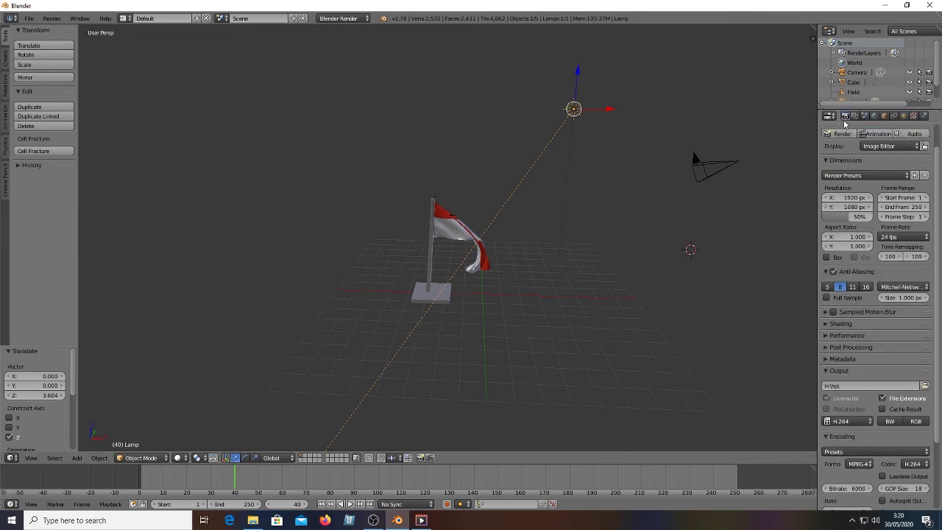
{"action": "left_click", "coordinate": [839, 135]}
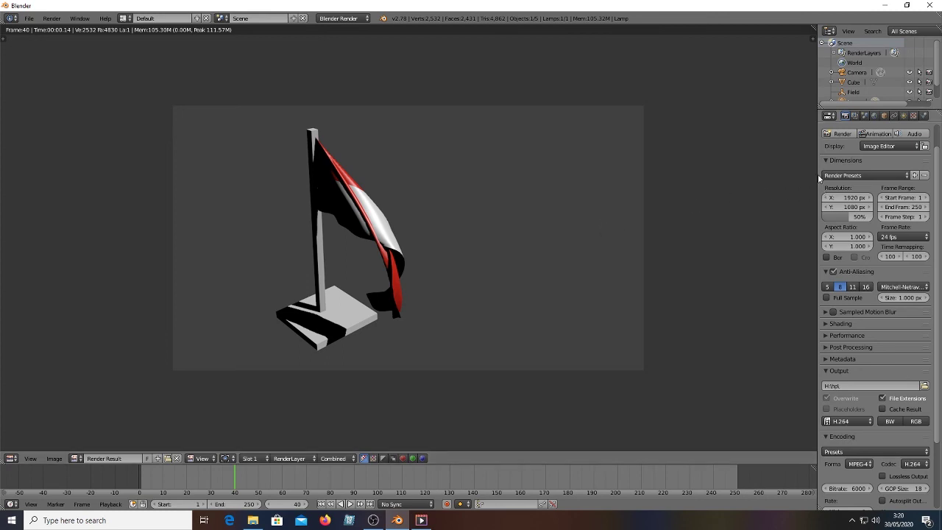
{"action": "left_click", "coordinate": [875, 134]}
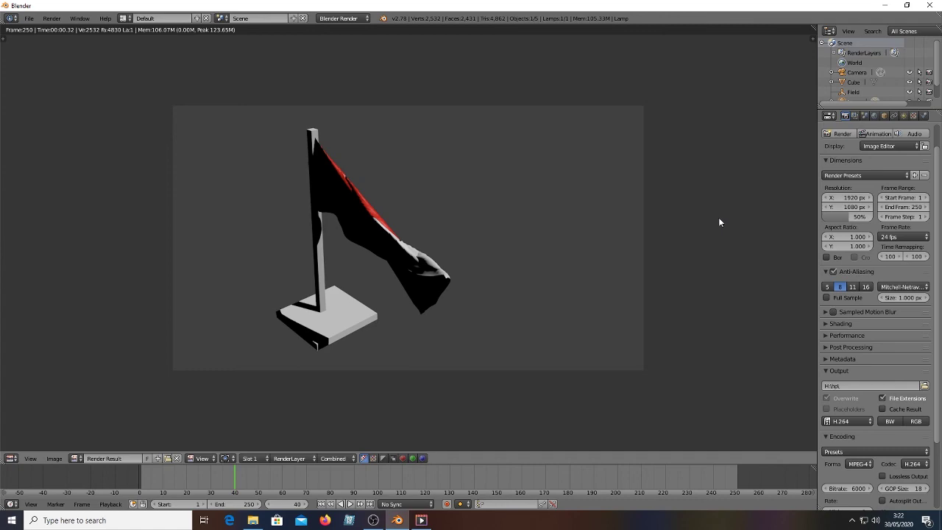
Open the re-rendered video 0001-0250 in the hp folder and replay it to examine the flag's lighting
{"action": "left_click", "coordinate": [252, 520]}
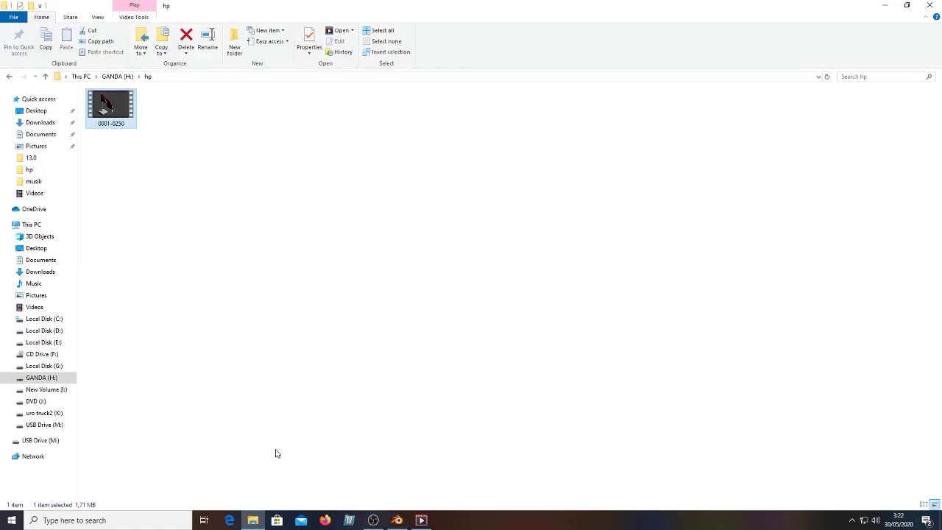
{"action": "left_click", "coordinate": [286, 279]}
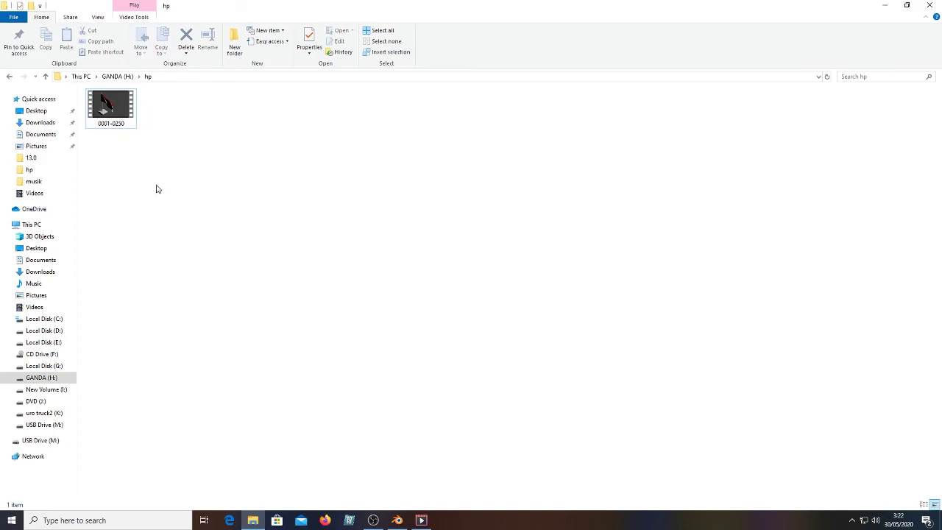
{"action": "double_click", "coordinate": [110, 106]}
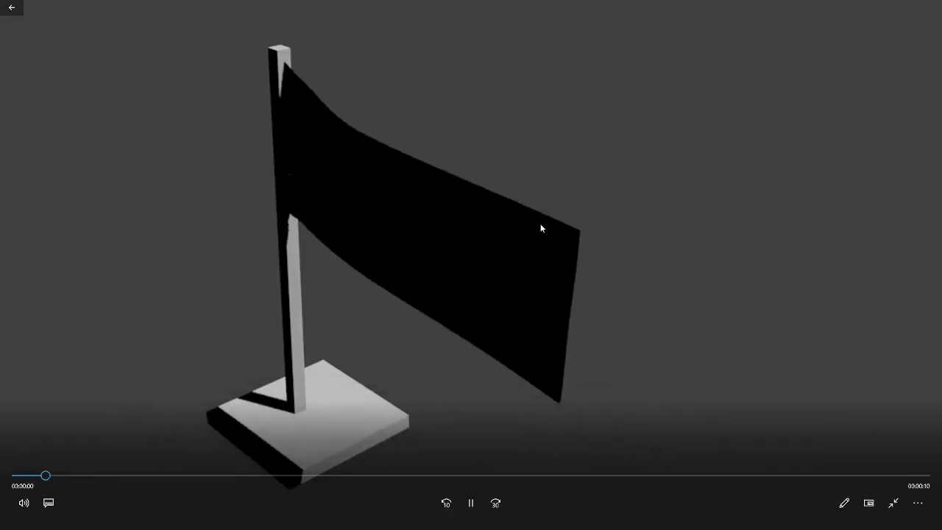
{"action": "left_click", "coordinate": [890, 502]}
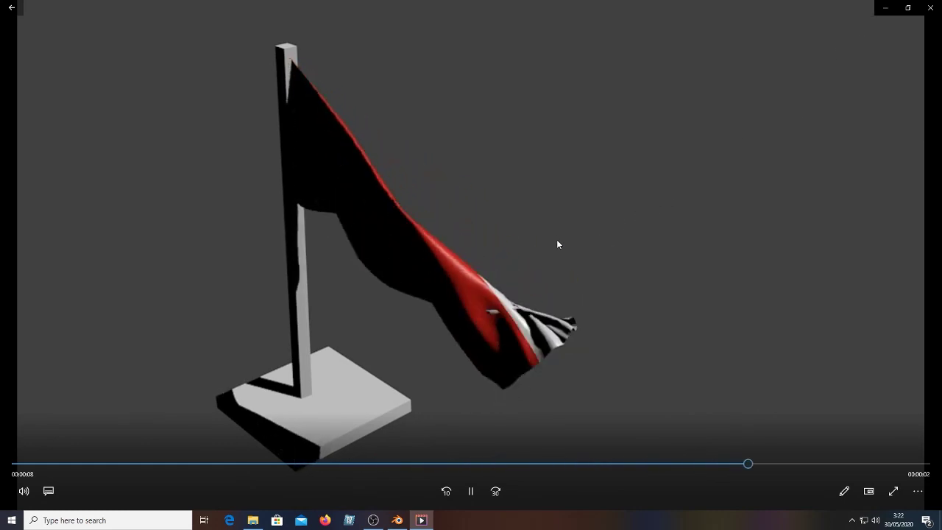
{"action": "left_click", "coordinate": [887, 493]}
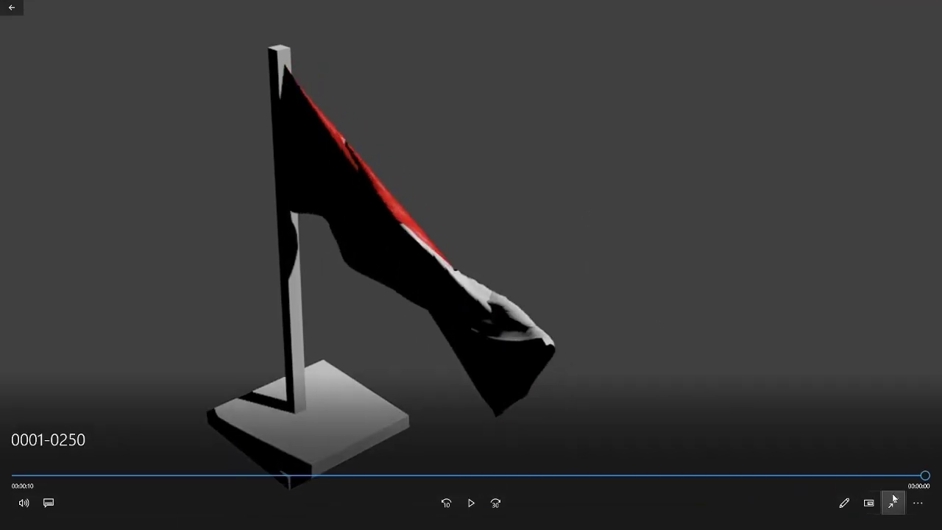
{"action": "left_click", "coordinate": [892, 502]}
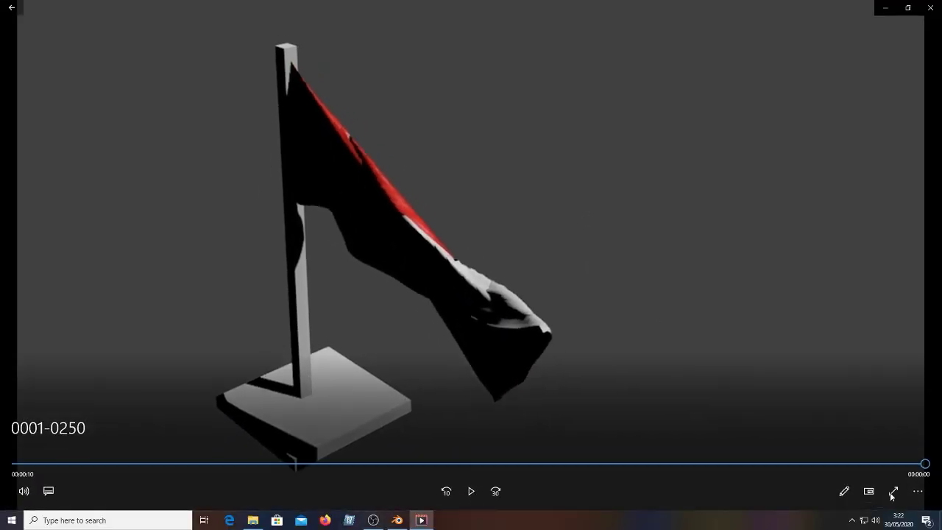
{"action": "left_click", "coordinate": [468, 498]}
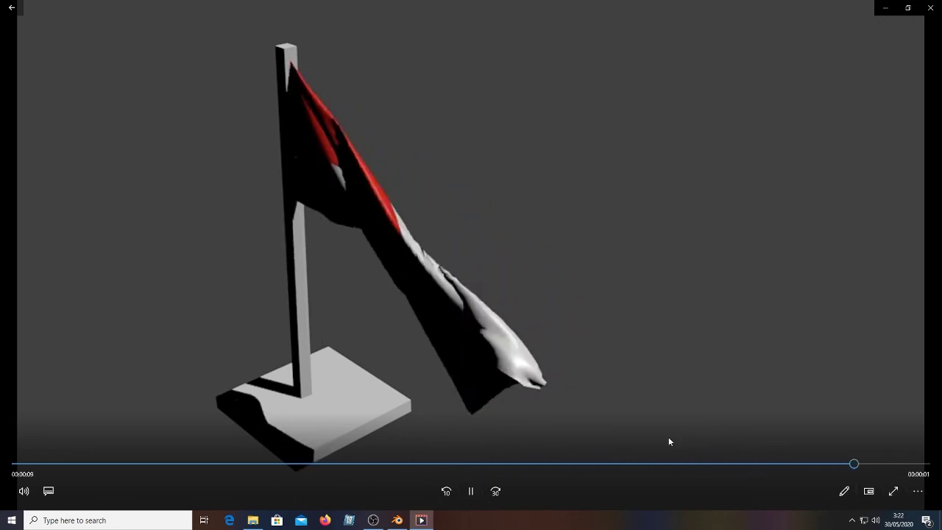
{"action": "left_click", "coordinate": [470, 492]}
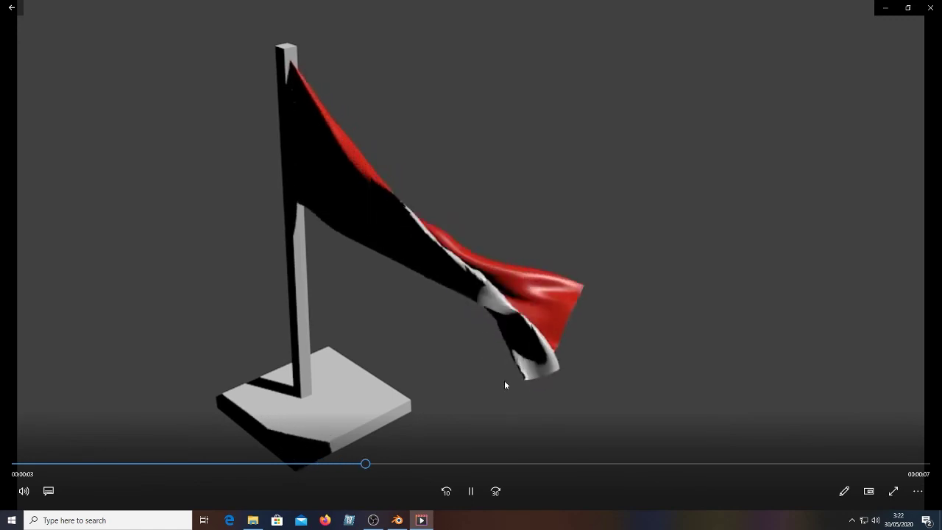
Switch back to Blender, leave the render result and begin adding another lamp to the scene
{"action": "left_click", "coordinate": [396, 520]}
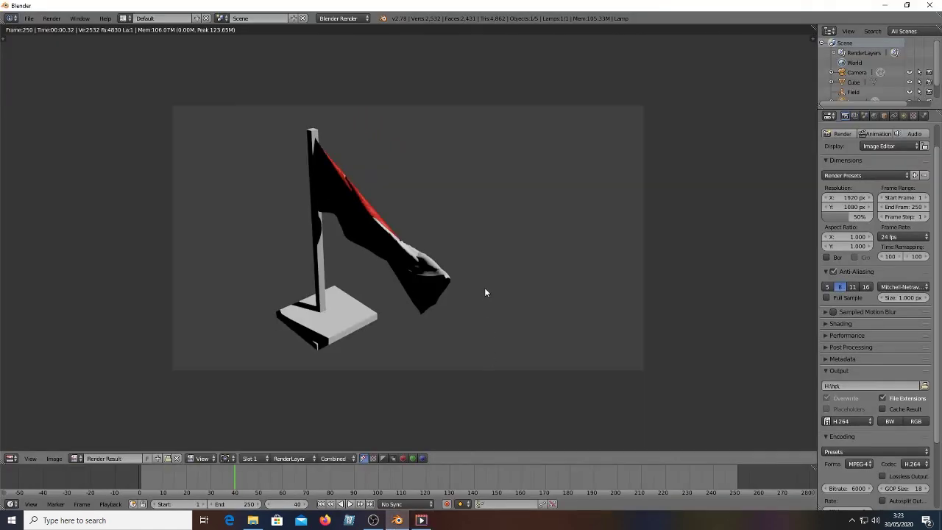
{"action": "key", "text": "Escape"}
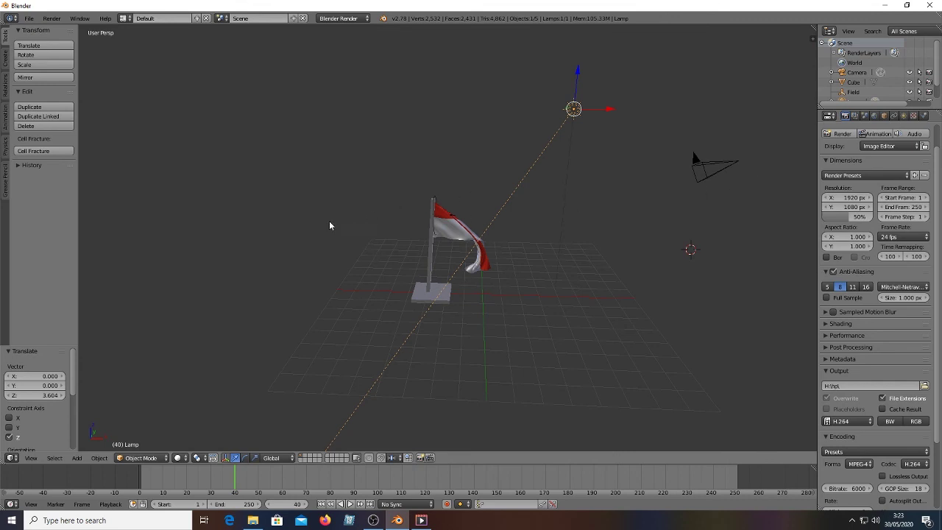
{"action": "key", "text": "a"}
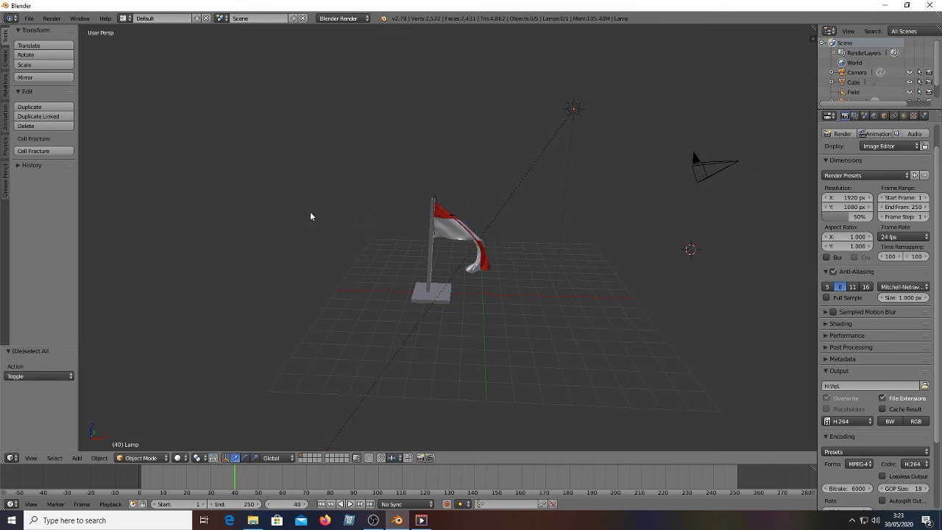
{"action": "key", "text": "shift+a"}
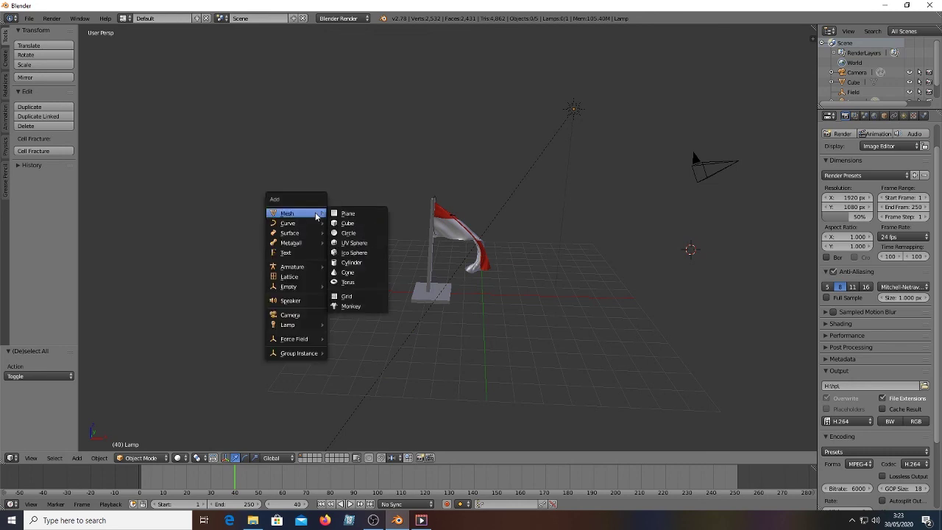
{"action": "mouse_move", "coordinate": [314, 329]}
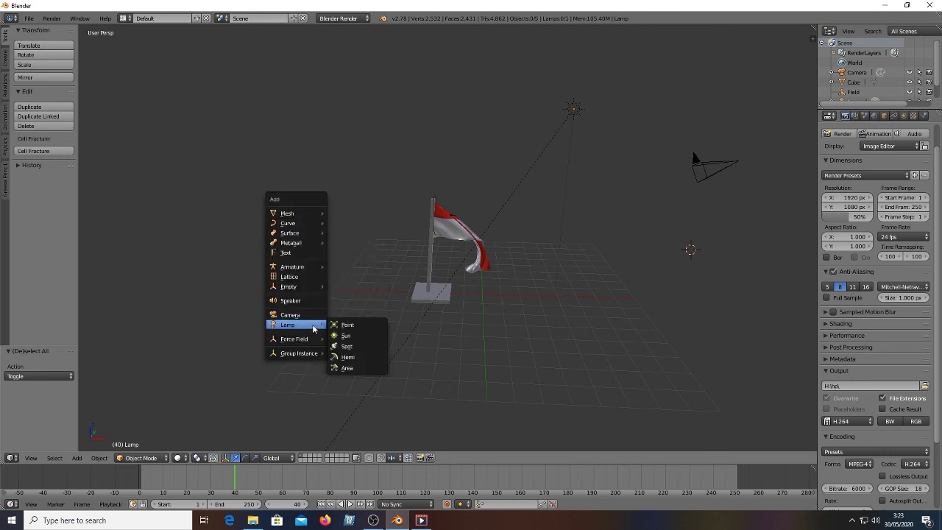